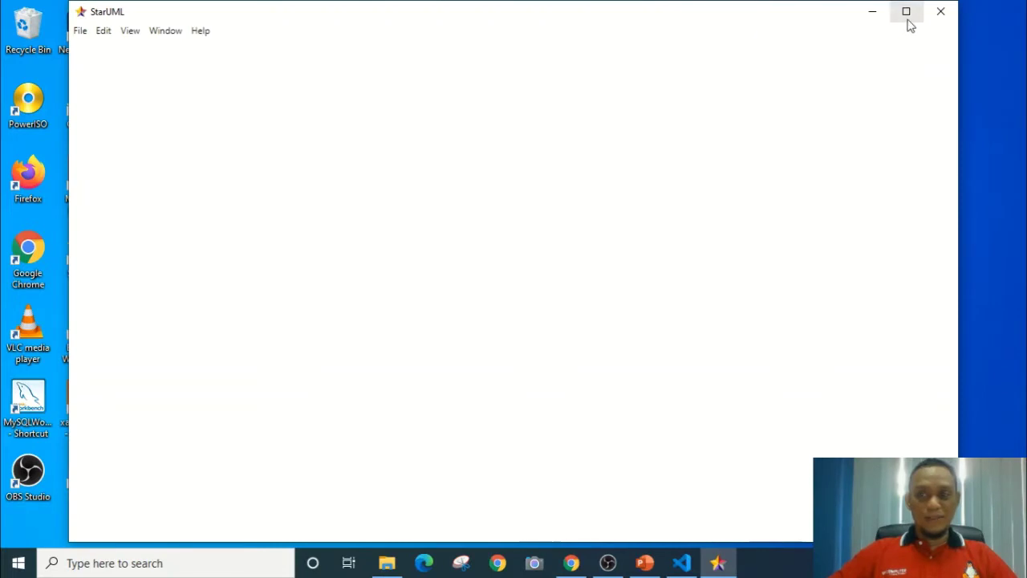
# - Maximize the window, dismissing the unregistered version notice, and add a new class diagram to the project
pyautogui.click(906, 13)
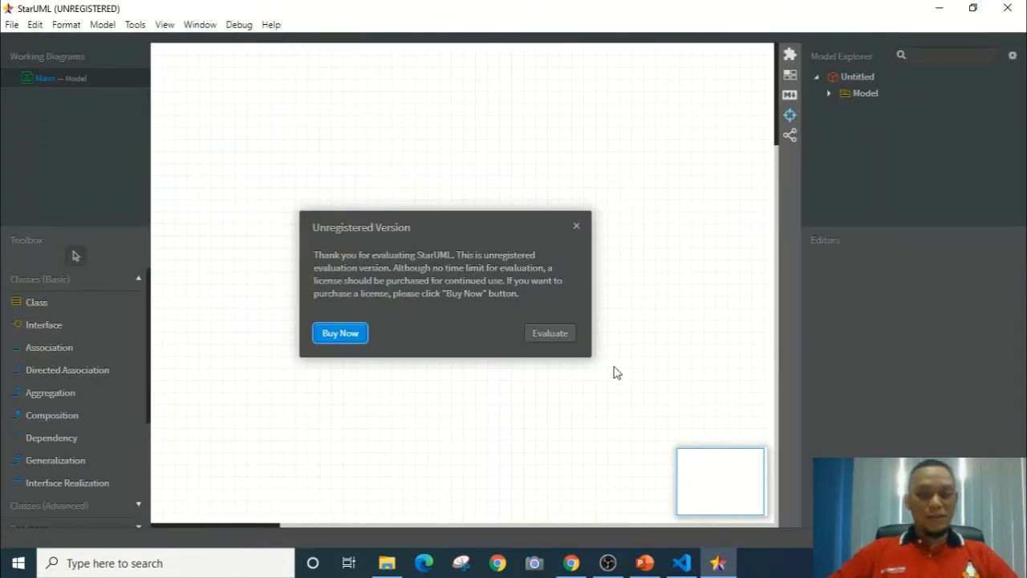
pyautogui.click(577, 228)
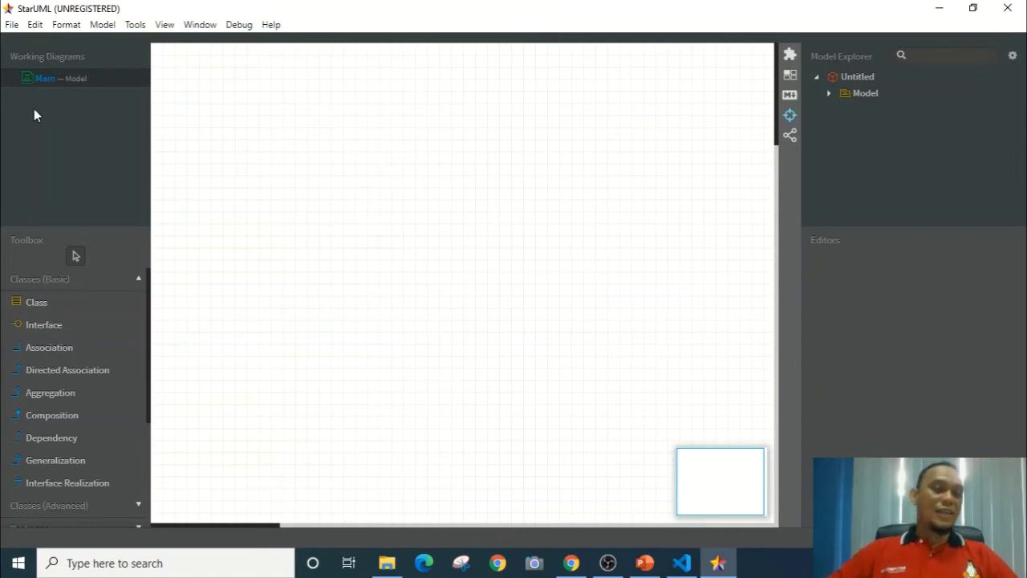
pyautogui.click(105, 27)
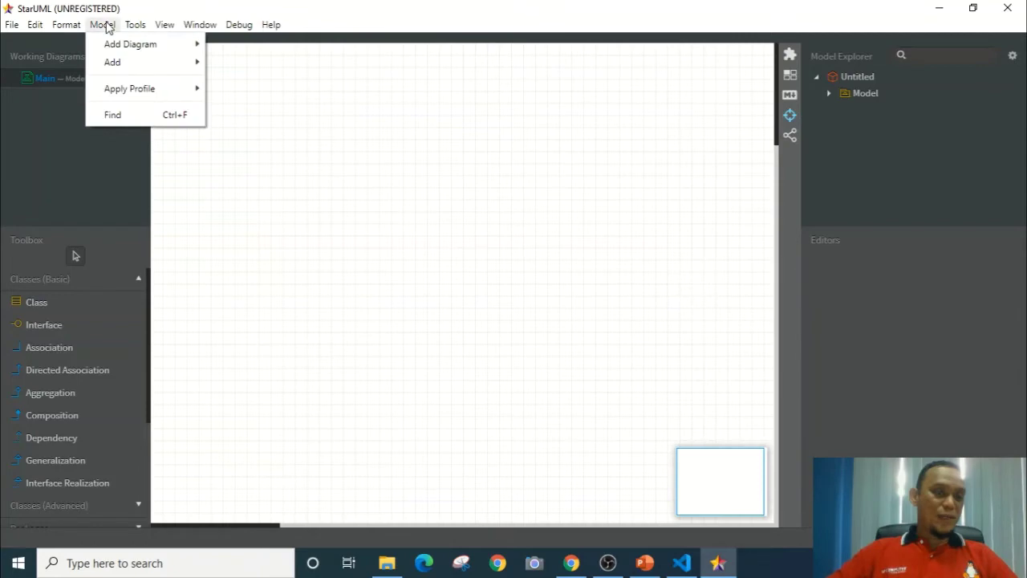
pyautogui.moveTo(122, 47)
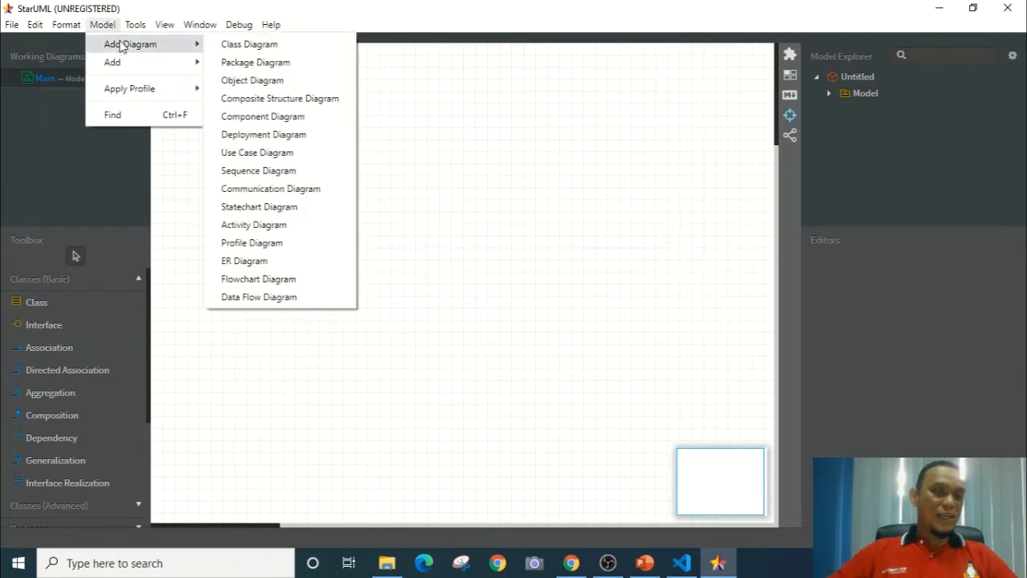
pyautogui.click(246, 47)
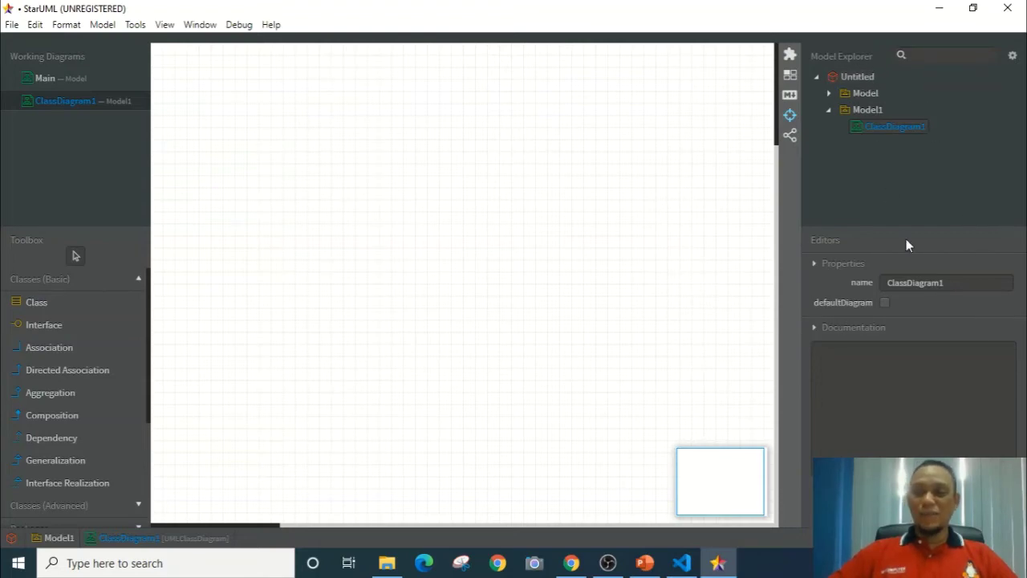
# - Rename the untitled project as CDToko
pyautogui.click(955, 287)
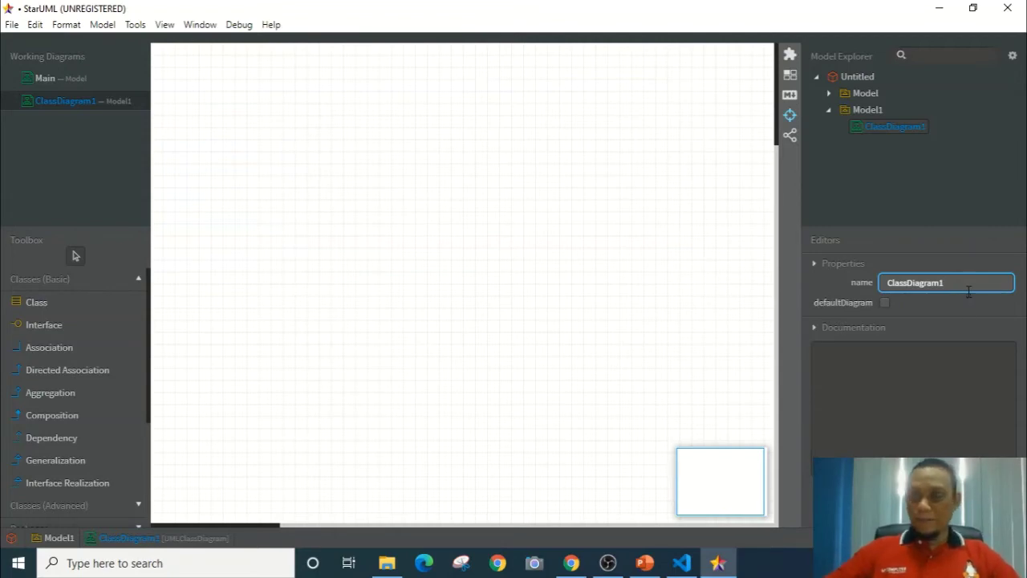
pyautogui.click(858, 80)
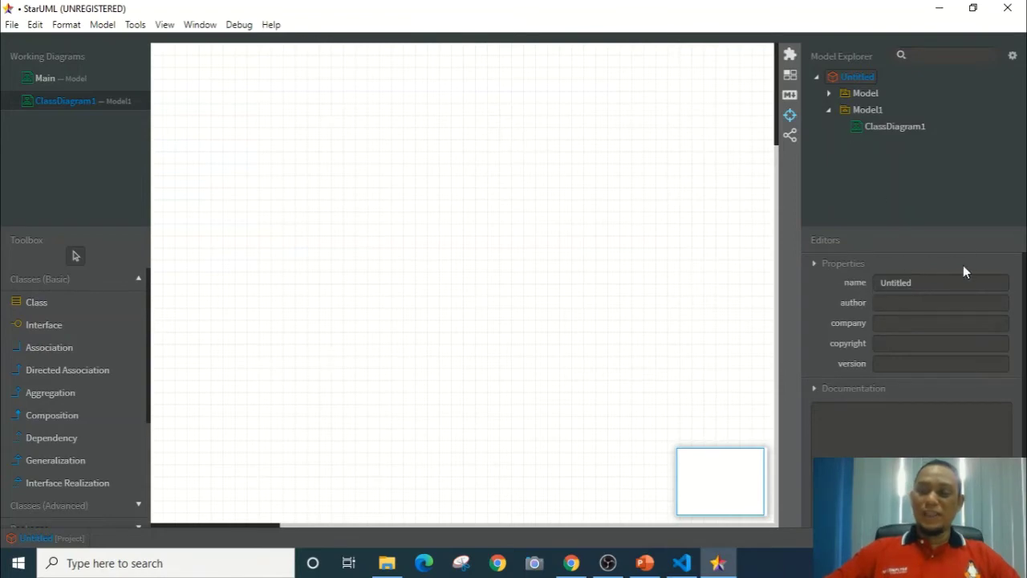
pyautogui.doubleClick(932, 282)
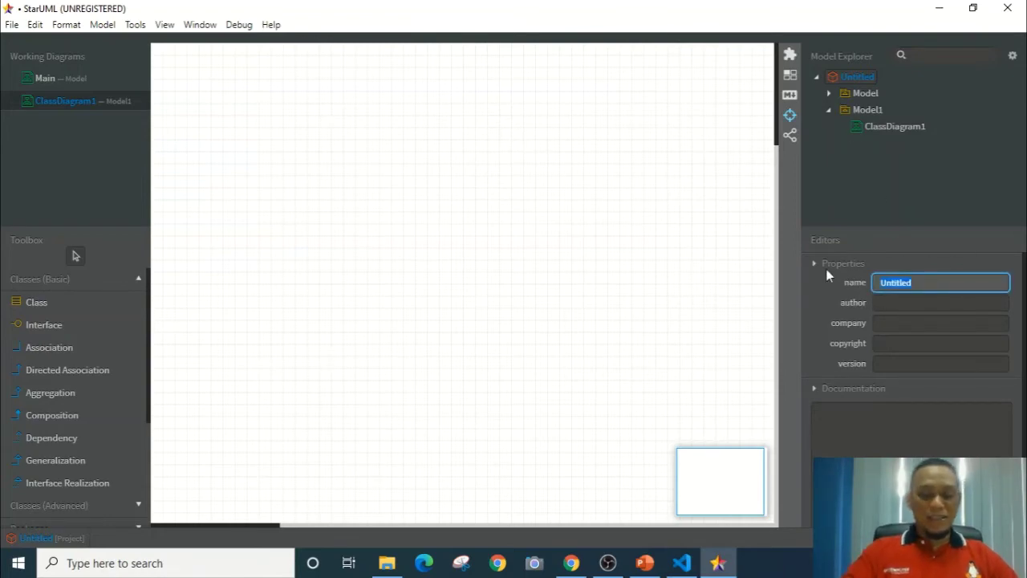
pyautogui.write('CD')
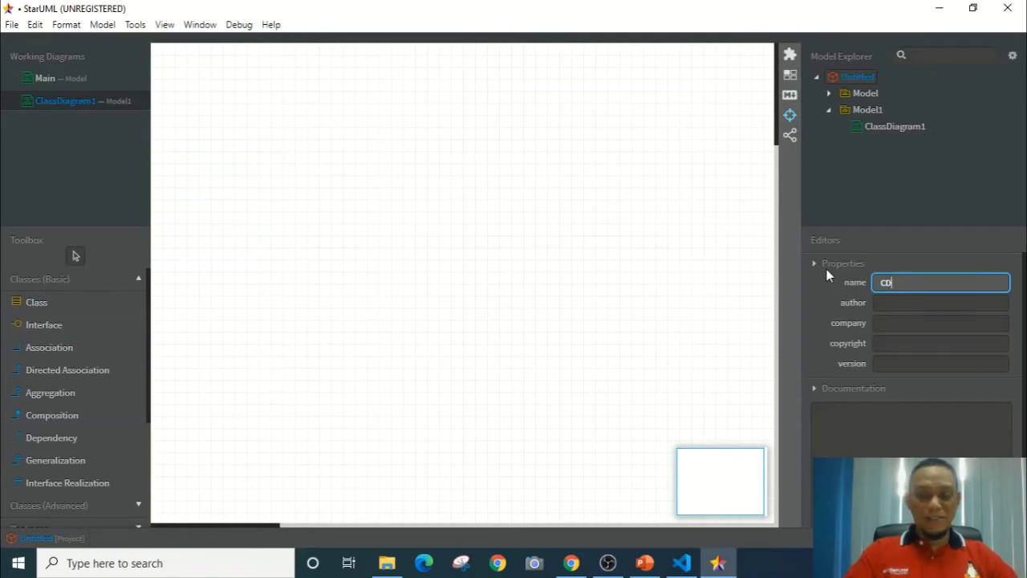
pyautogui.write('Toko')
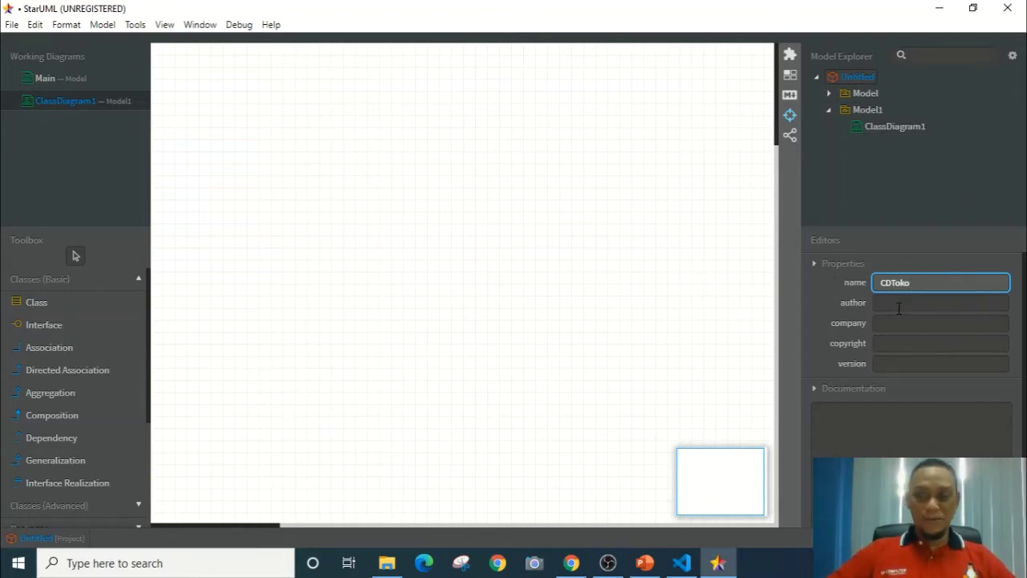
pyautogui.press('Return')
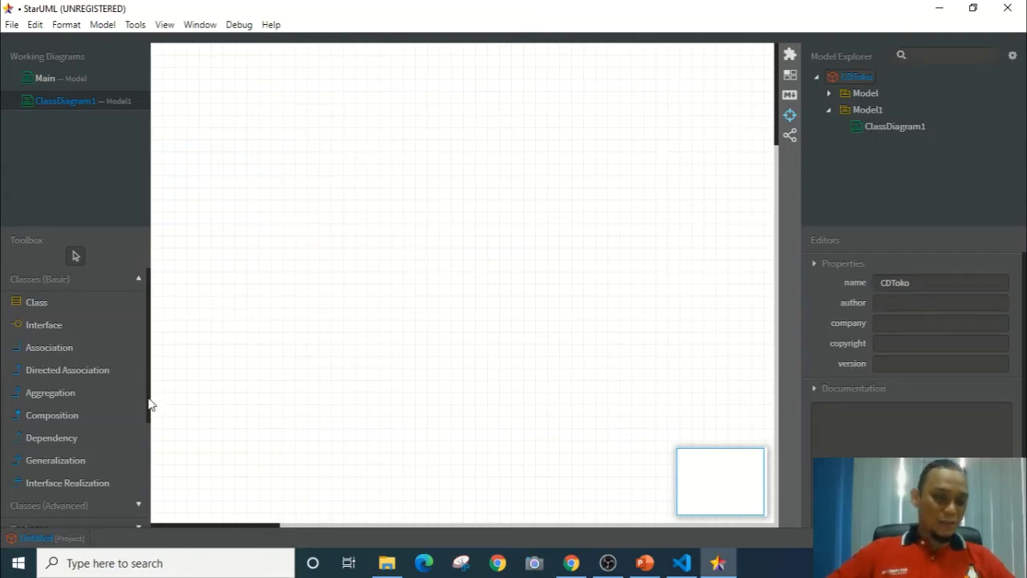
# - Add a frame representing the CDToko project near the diagram's upper-left corner and enlarge it to cover most of the visible canvas
pyautogui.moveTo(150, 406)
pyautogui.mouseDown()
pyautogui.moveTo(142, 449)
pyautogui.moveTo(168, 401)
pyautogui.mouseUp()
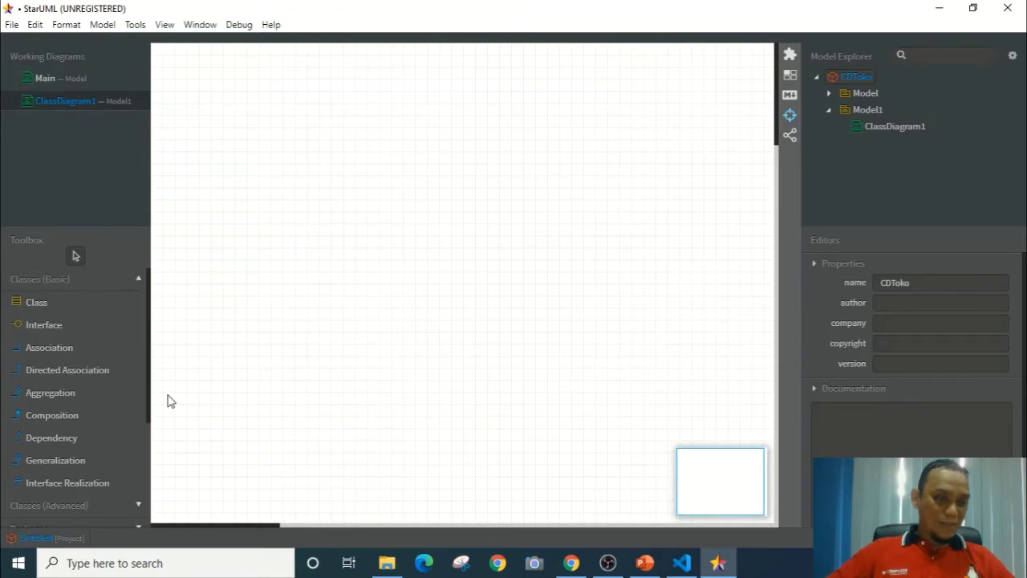
pyautogui.scroll(-1, 45, 401)
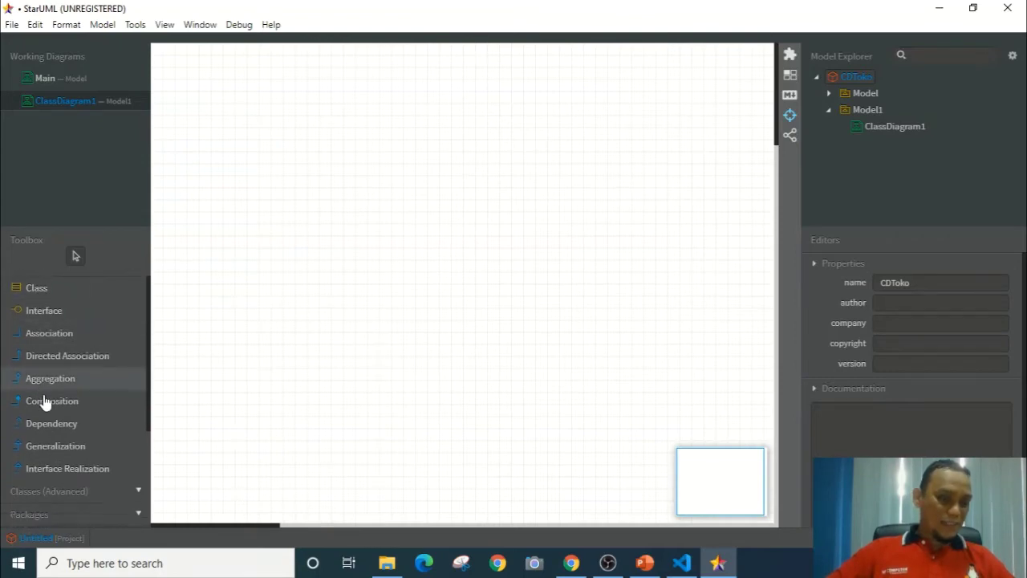
pyautogui.scroll(-3, 44, 401)
pyautogui.click(71, 362)
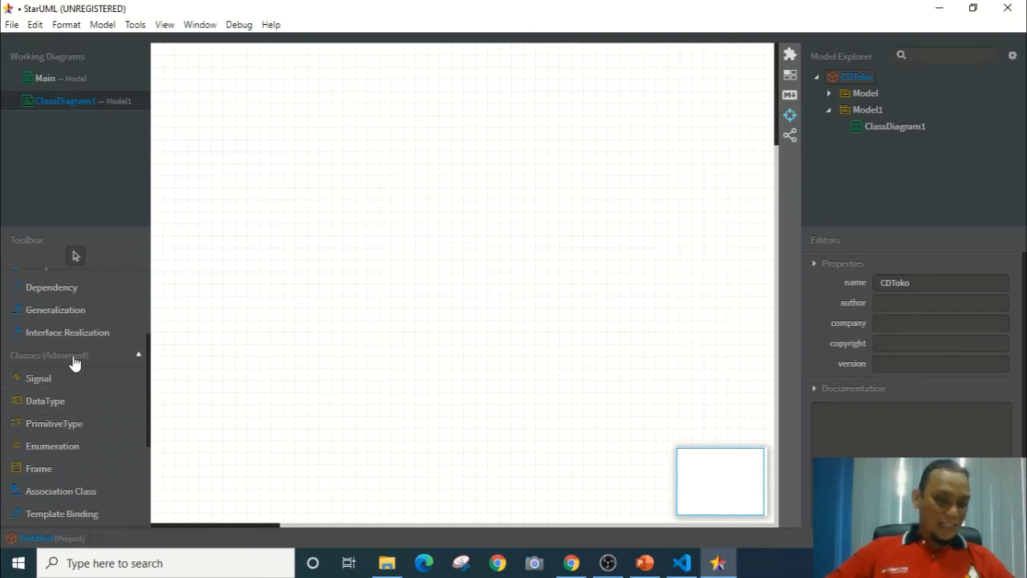
pyautogui.click(39, 470)
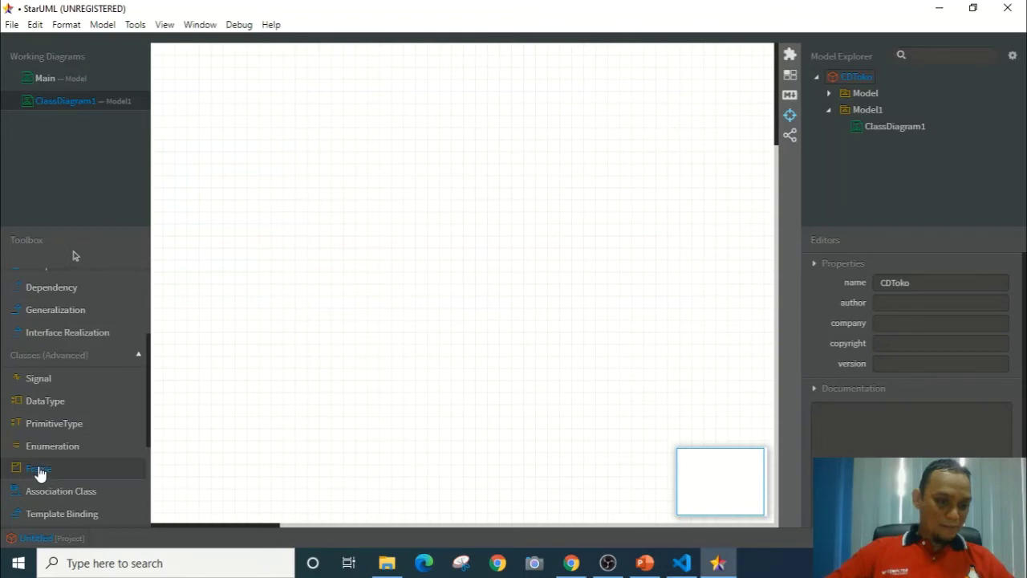
pyautogui.click(178, 70)
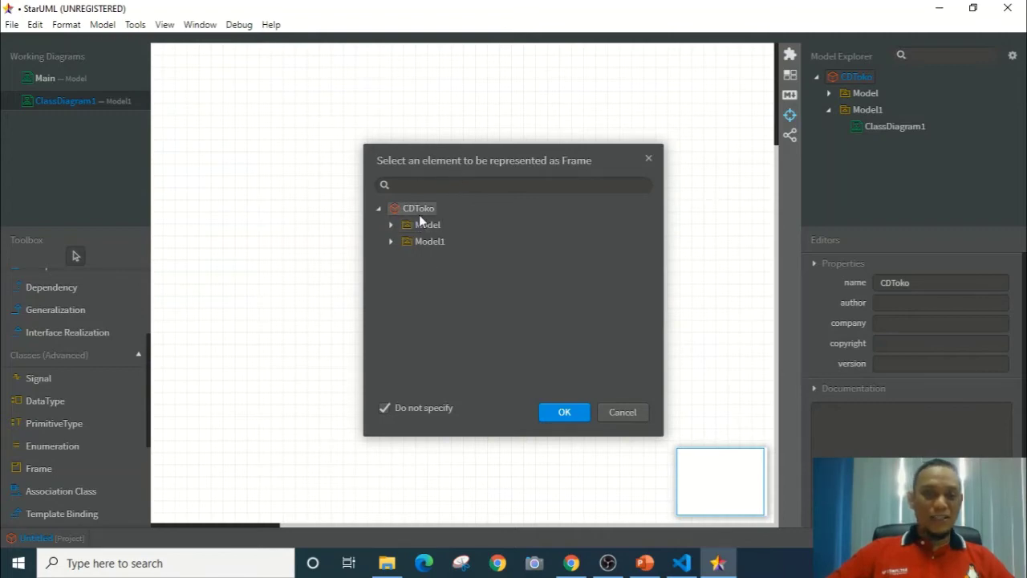
pyautogui.click(415, 209)
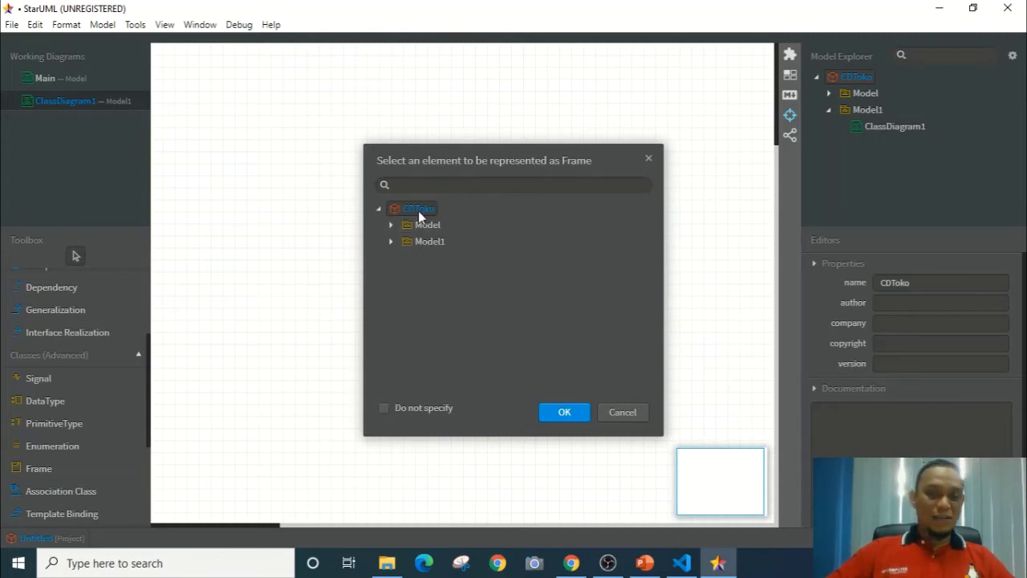
pyautogui.click(564, 411)
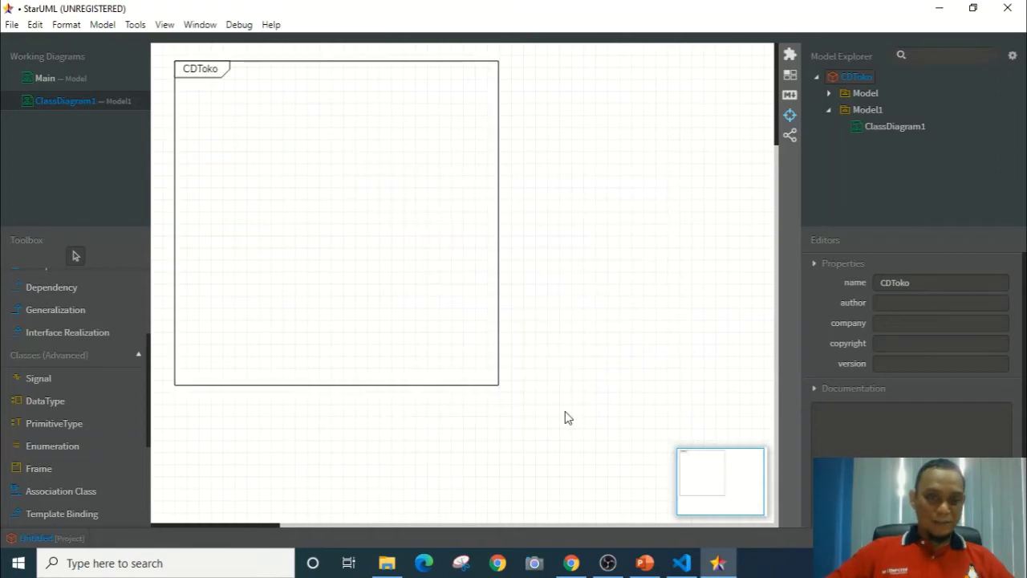
pyautogui.click(497, 386)
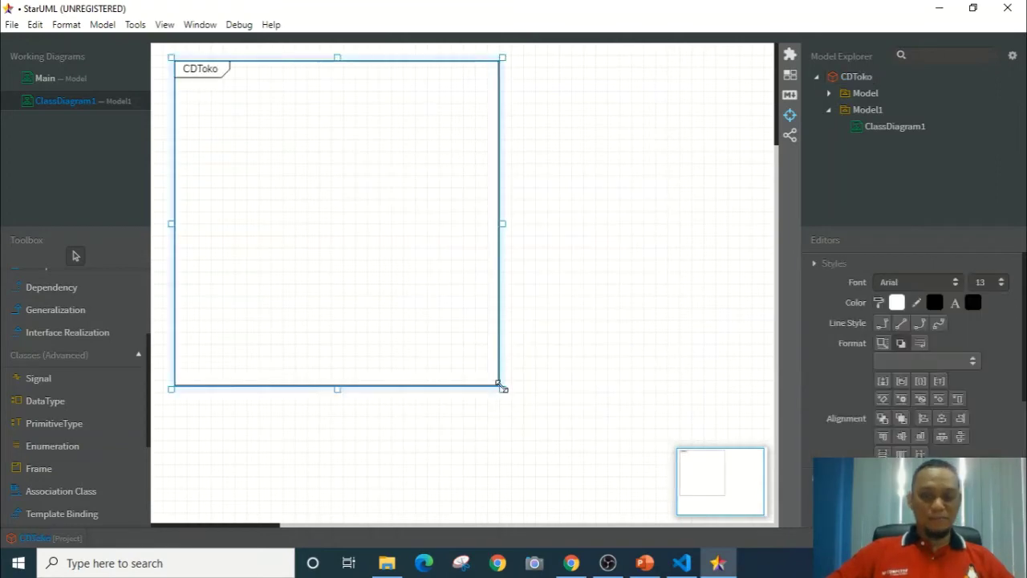
pyautogui.moveTo(499, 387); pyautogui.dragTo(671, 485)
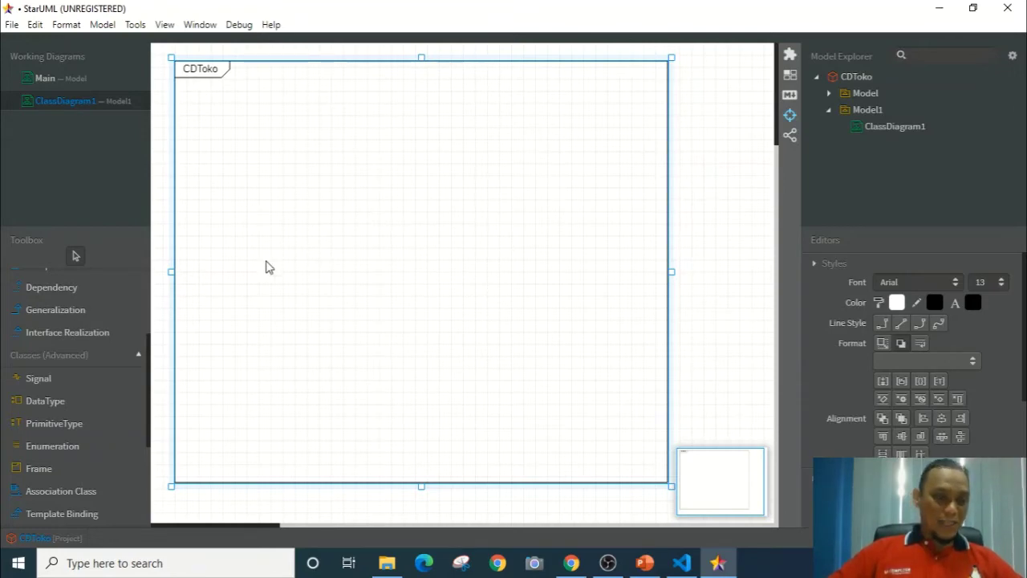
# - Add a class named Jenis inside the CDToko frame, just below its title
pyautogui.scroll(3, 94, 429)
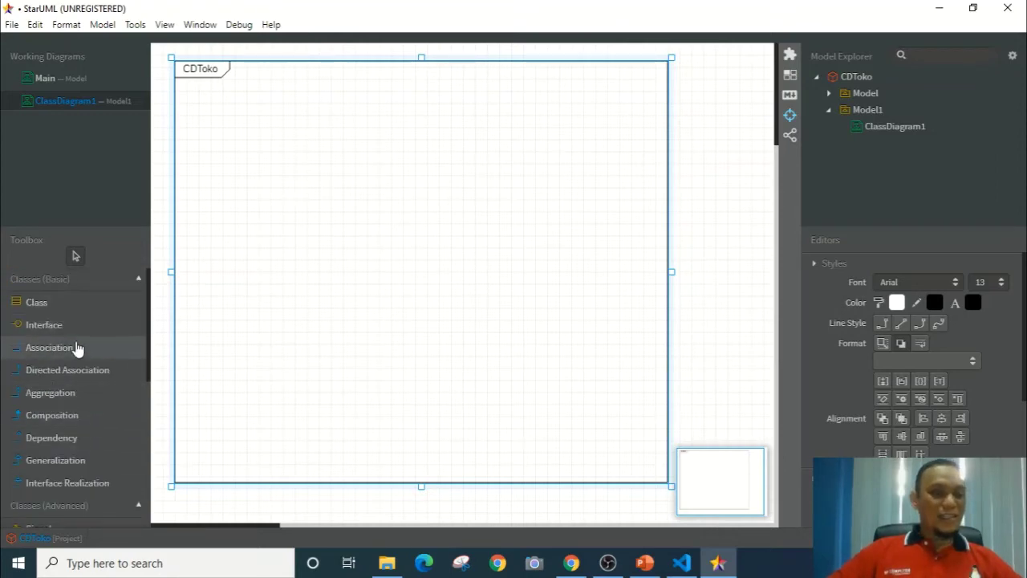
pyautogui.scroll(-4, 72, 345)
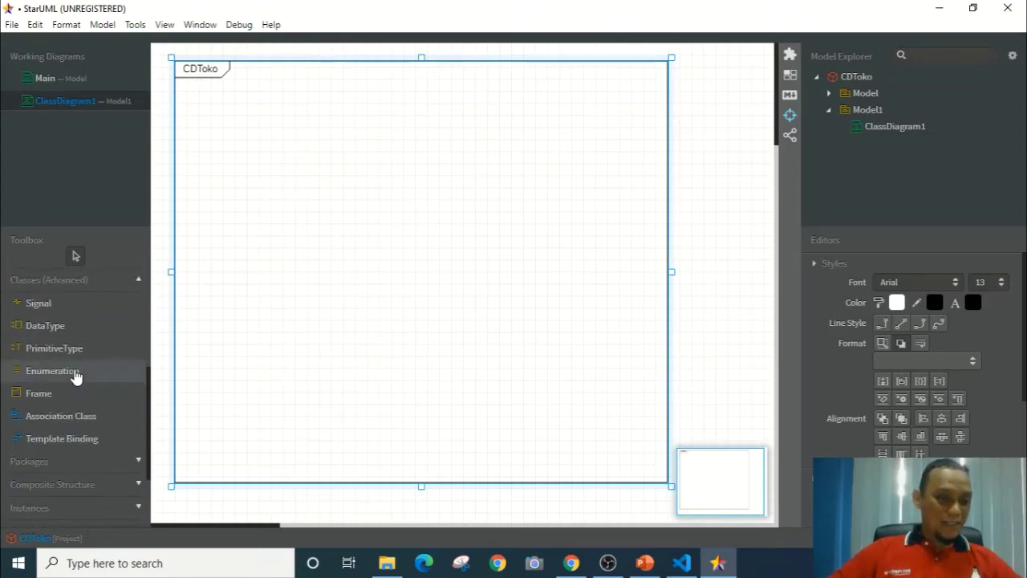
pyautogui.scroll(1, 74, 374)
pyautogui.scroll(1, 74, 374)
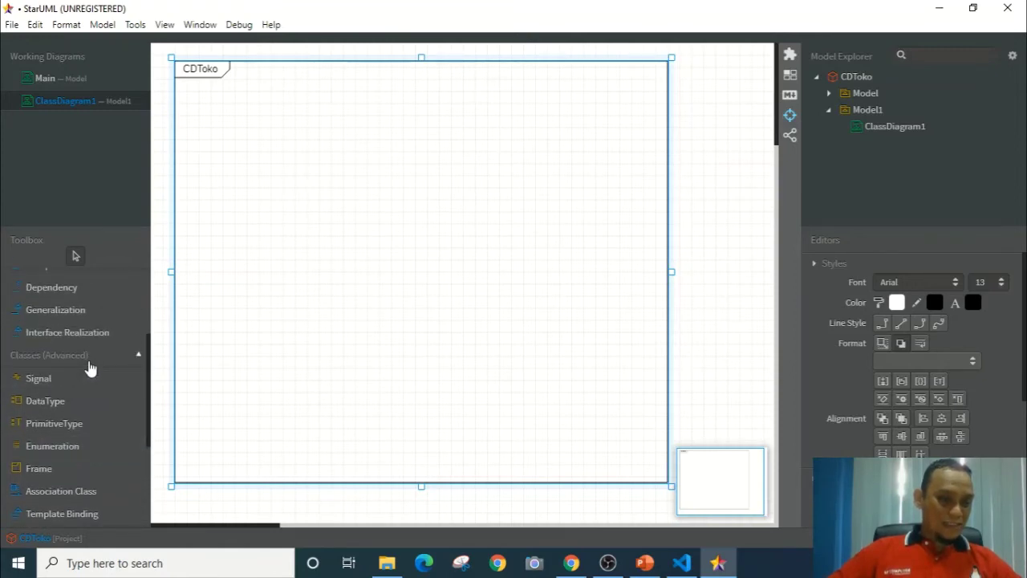
pyautogui.scroll(3, 83, 384)
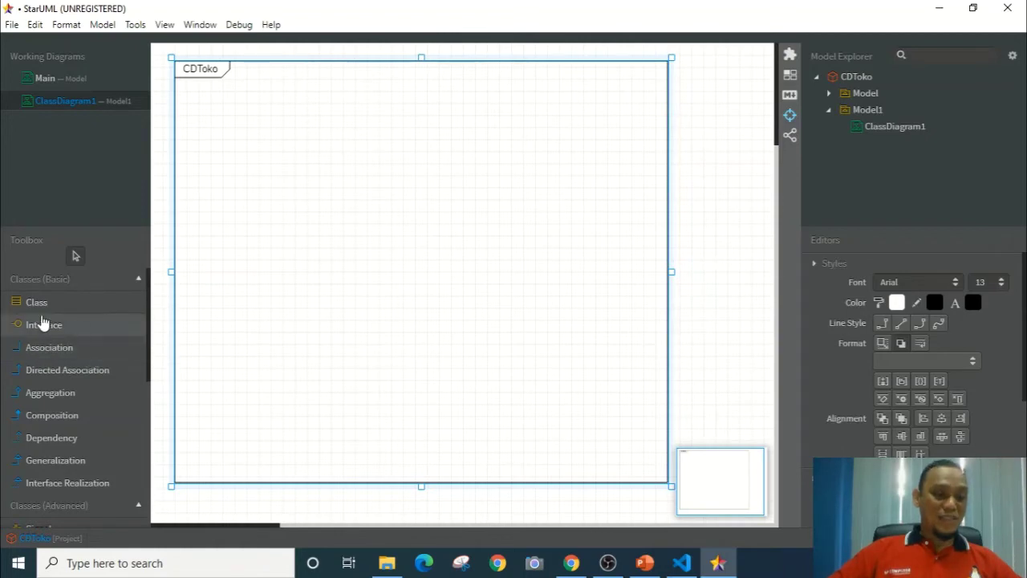
pyautogui.click(33, 304)
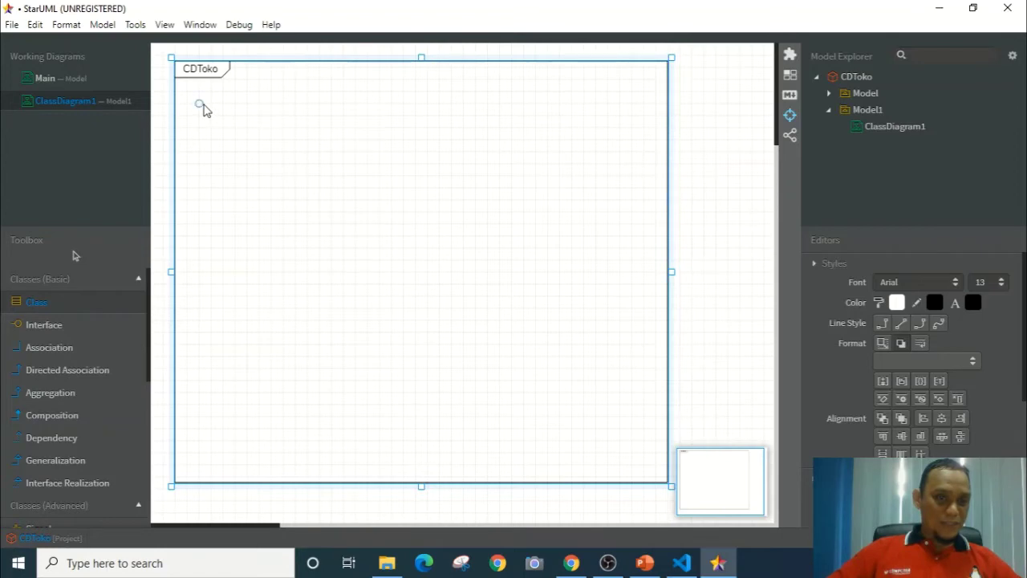
pyautogui.click(203, 110)
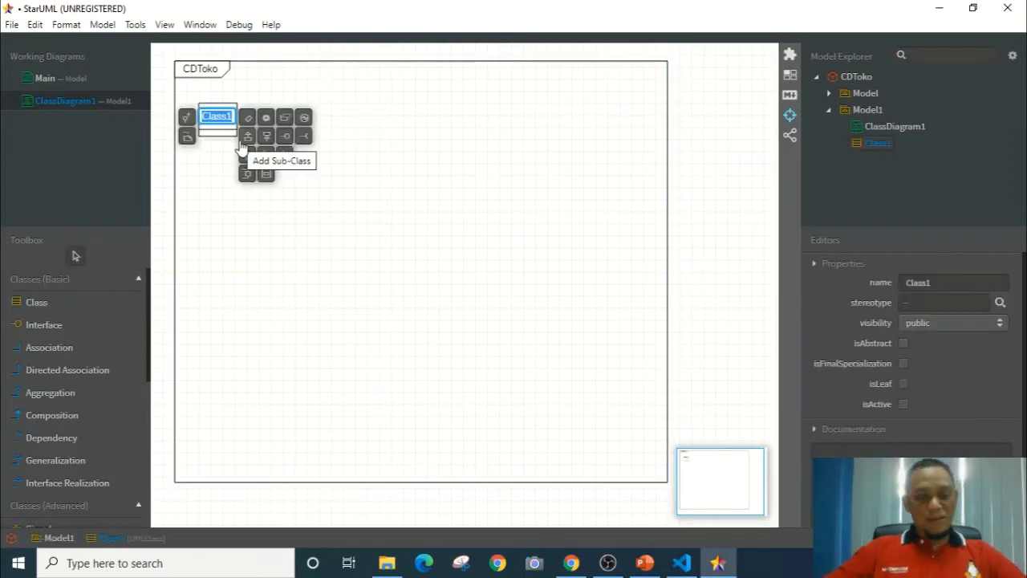
pyautogui.write('Jenis')
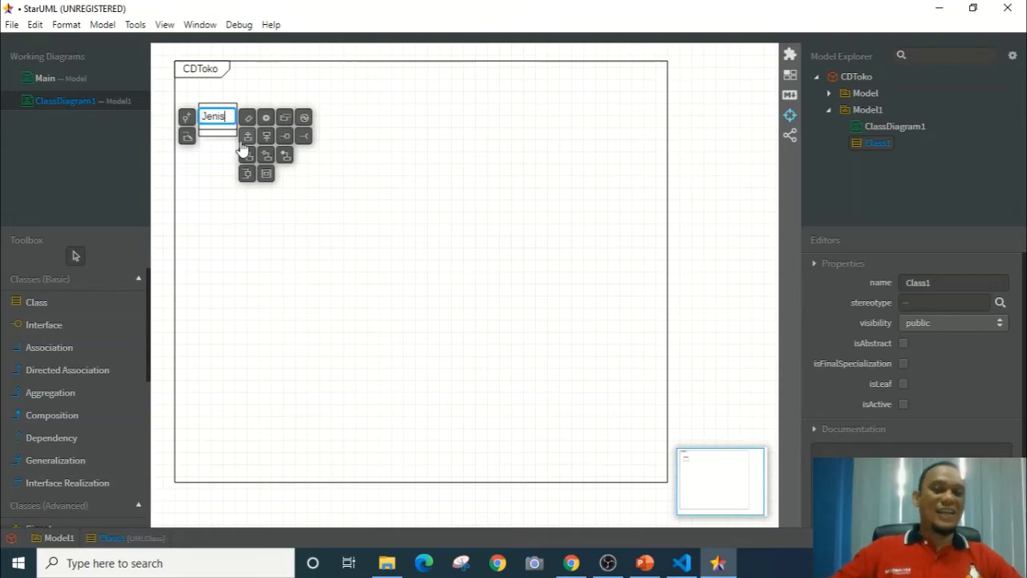
pyautogui.click(338, 260)
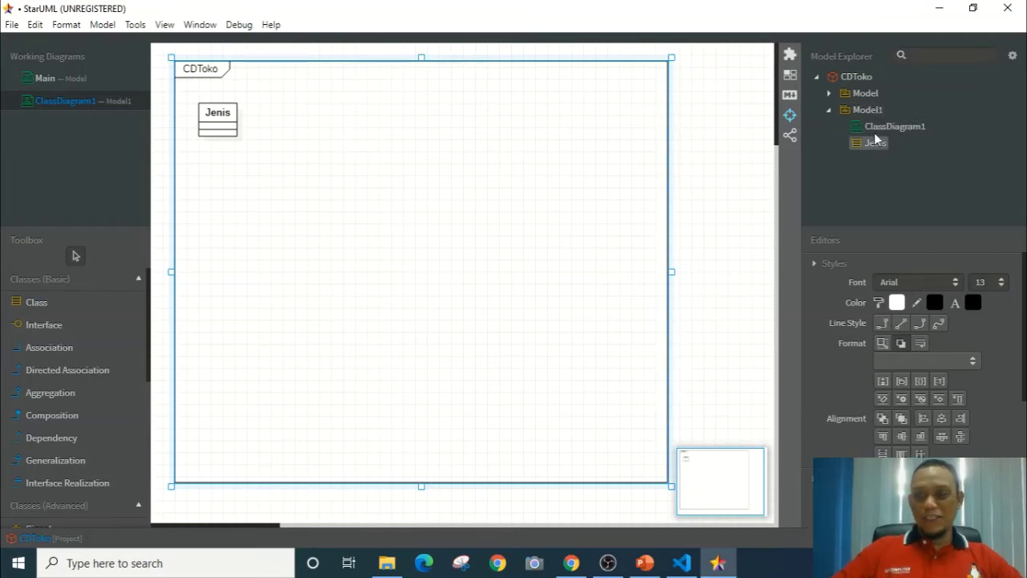
# - Delete the original package named Model from the CDToko project
pyautogui.click(860, 94)
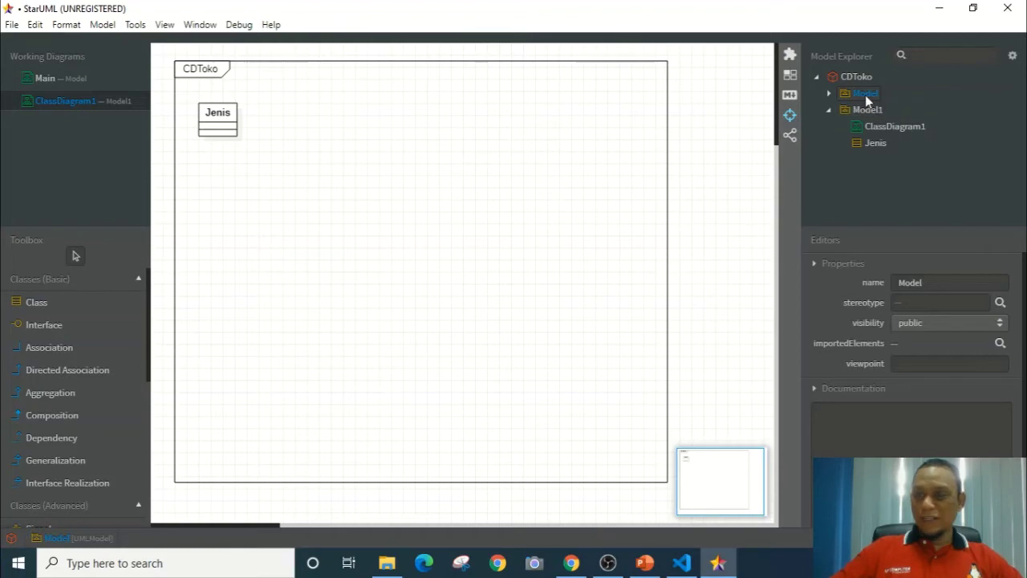
pyautogui.rightClick(871, 97)
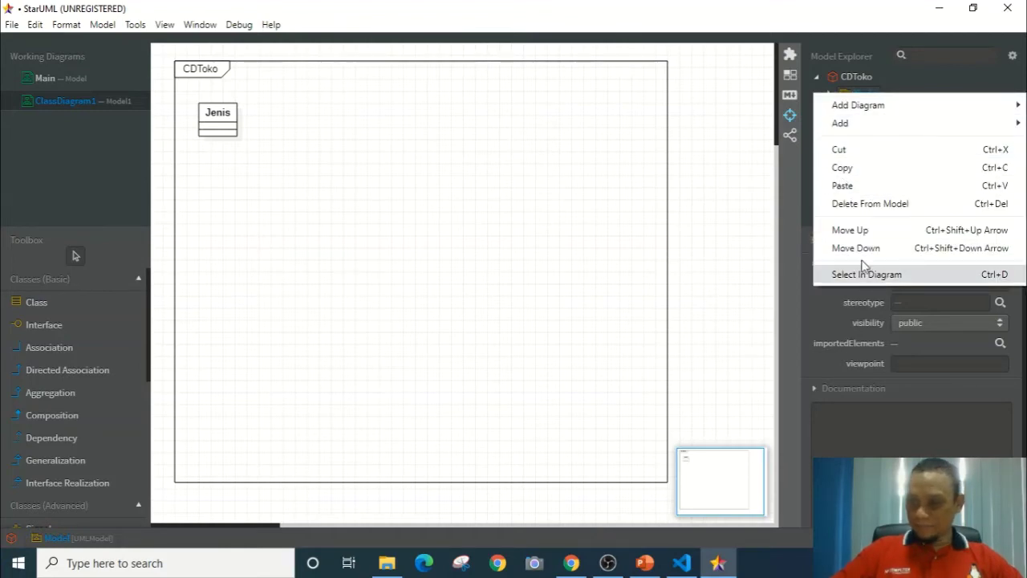
pyautogui.click(882, 205)
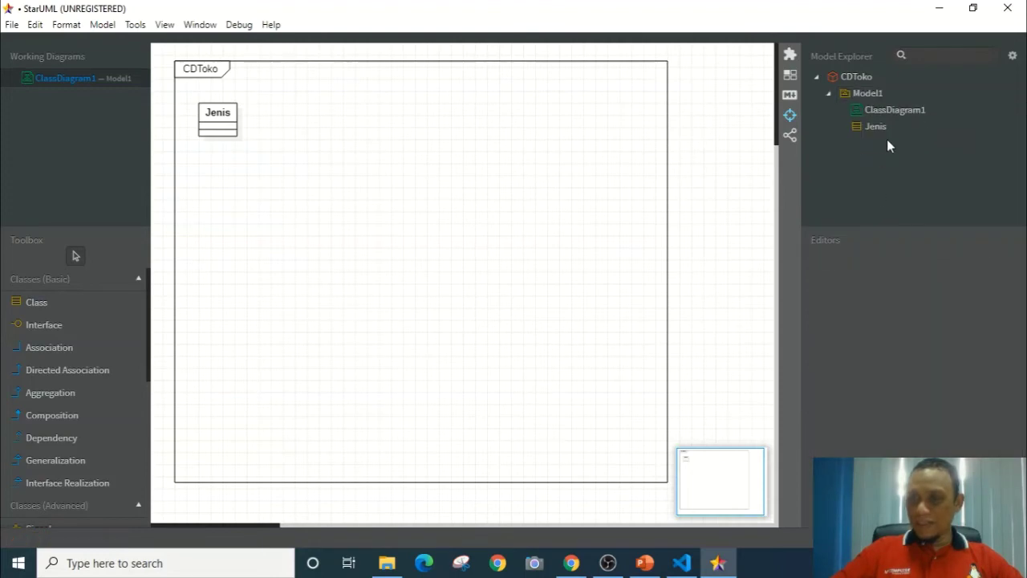
# - Rename the Model1 package as ModelToko
pyautogui.click(868, 98)
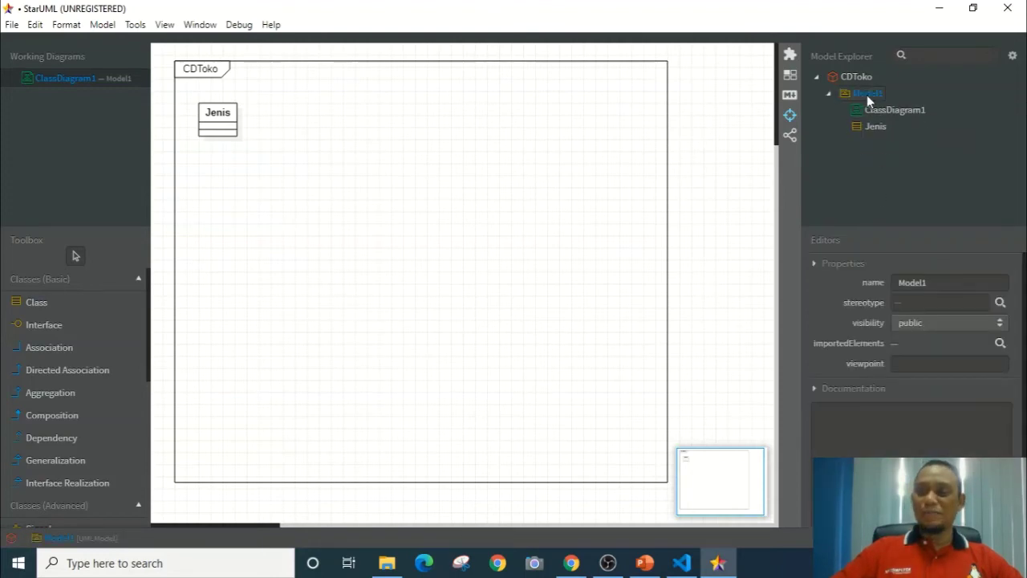
pyautogui.click(948, 280)
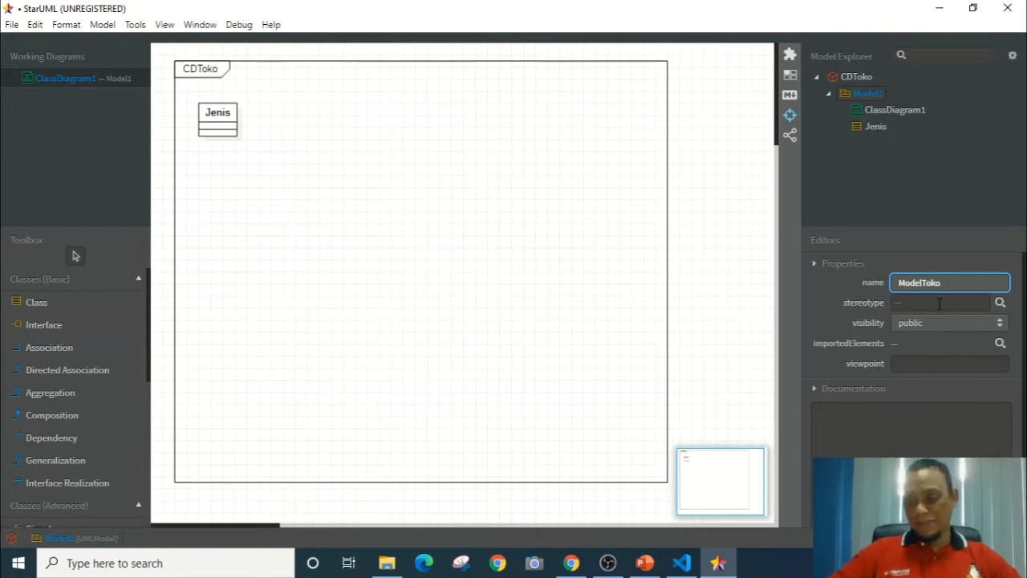
pyautogui.press('Return')
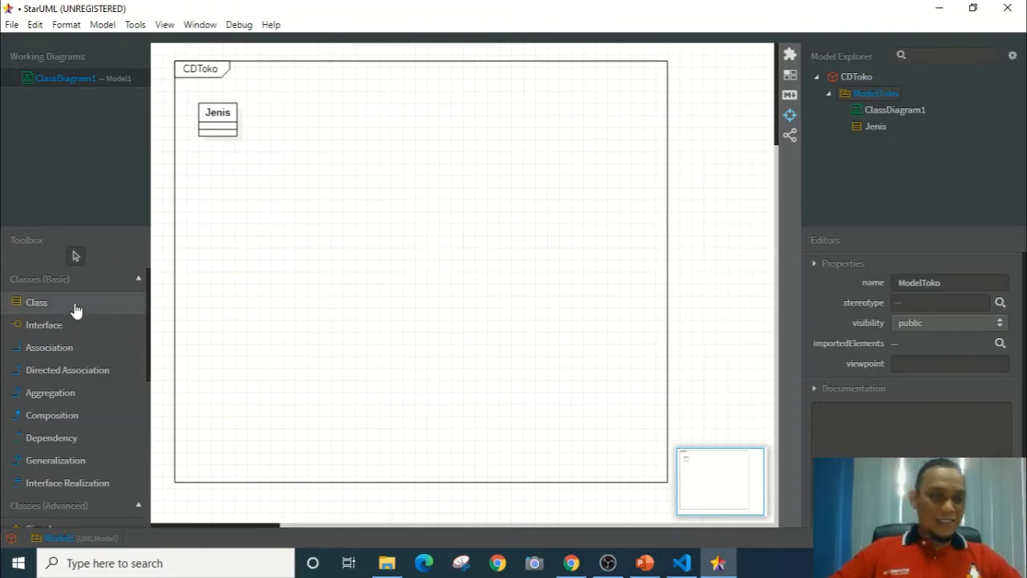
# - Add a class named Barang inside the CDToko frame, diagonally below and to the right of the Jenis class
pyautogui.click(35, 312)
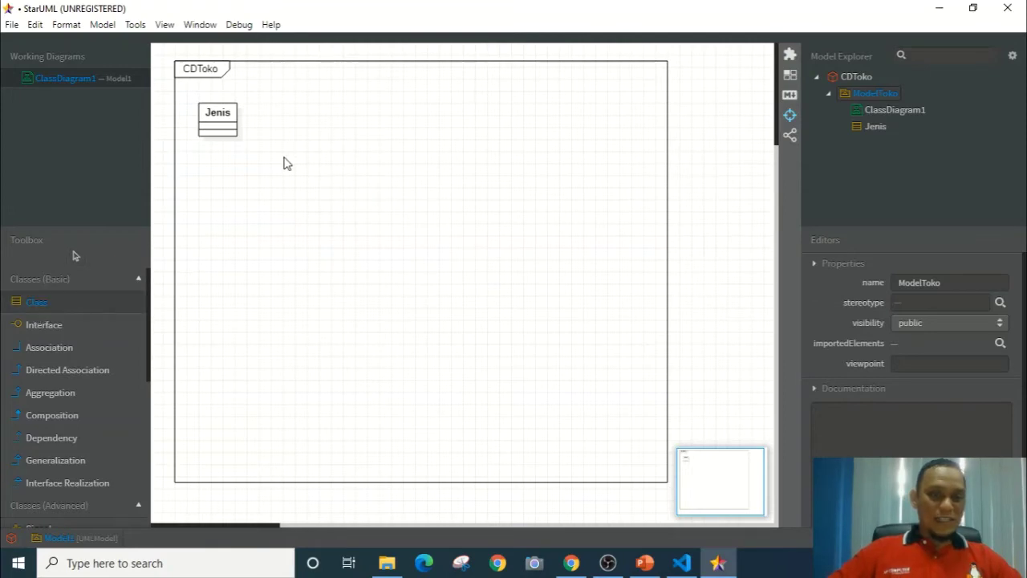
pyautogui.click(283, 158)
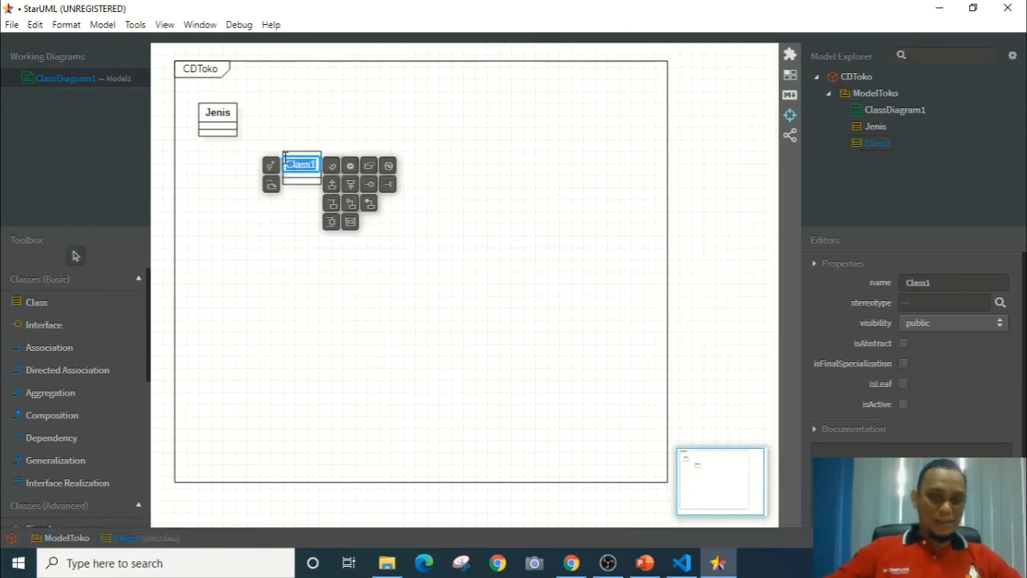
pyautogui.write('Baran')
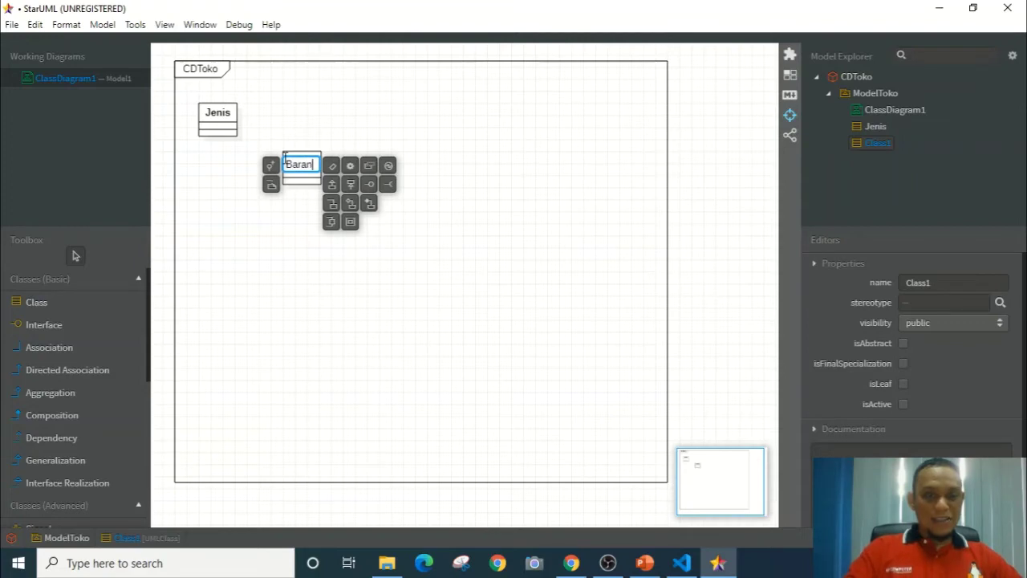
pyautogui.write('g')
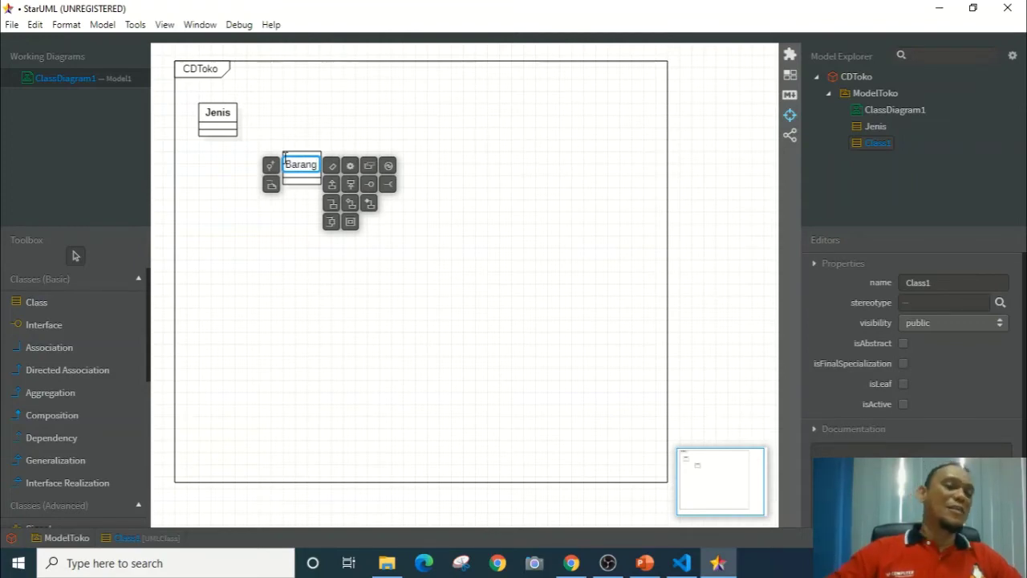
pyautogui.click(370, 309)
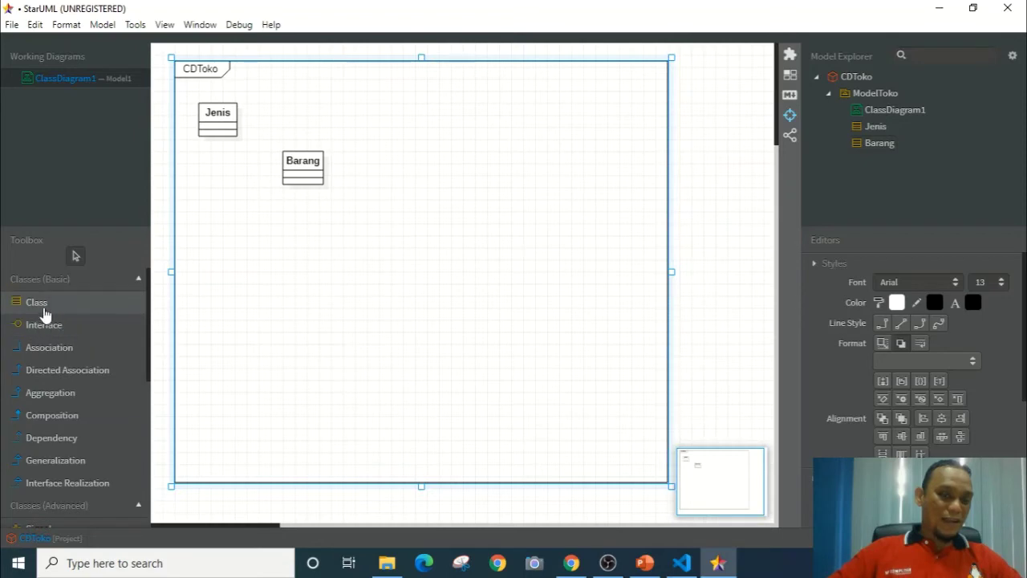
# - Add a class named Pelanggan near the upper-right corner of the CDToko frame
pyautogui.click(38, 305)
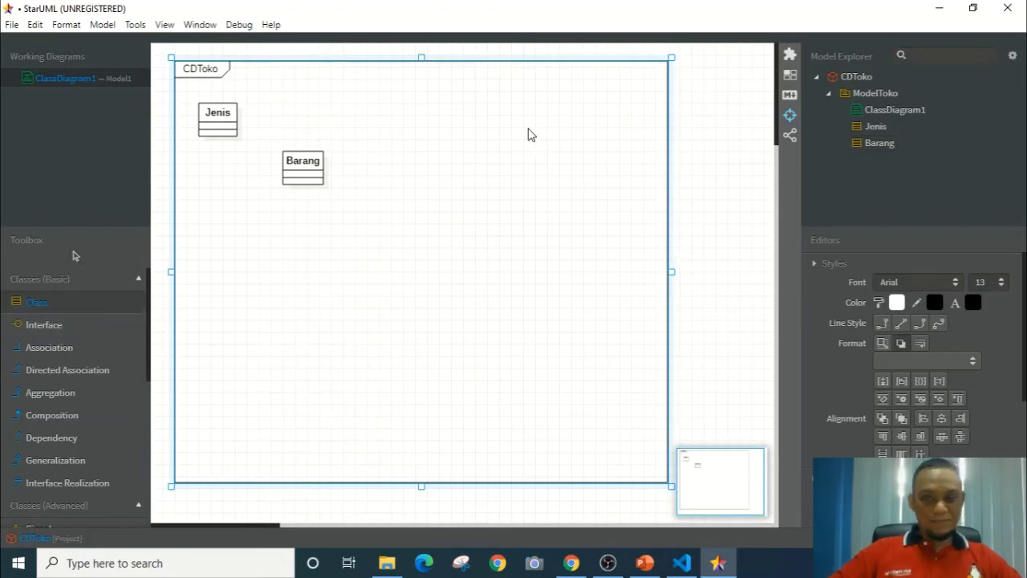
pyautogui.click(526, 129)
pyautogui.press('BackSpace')
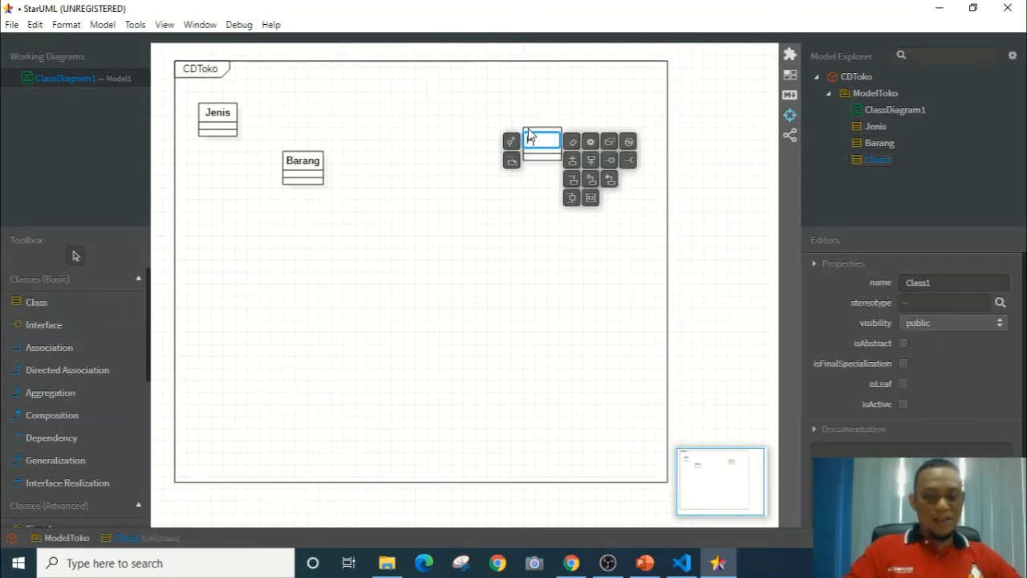
pyautogui.write('Pelanggan')
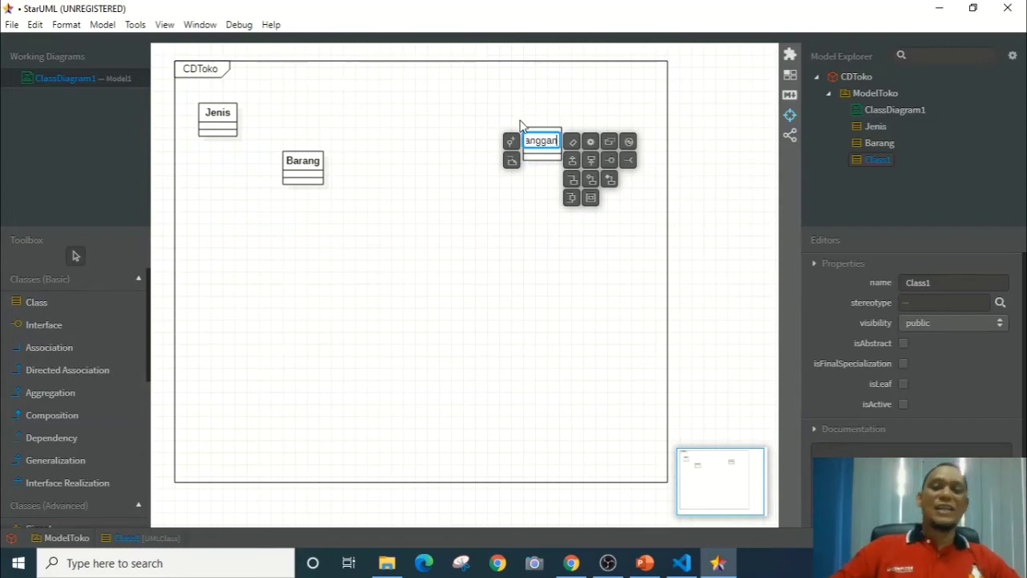
pyautogui.click(514, 107)
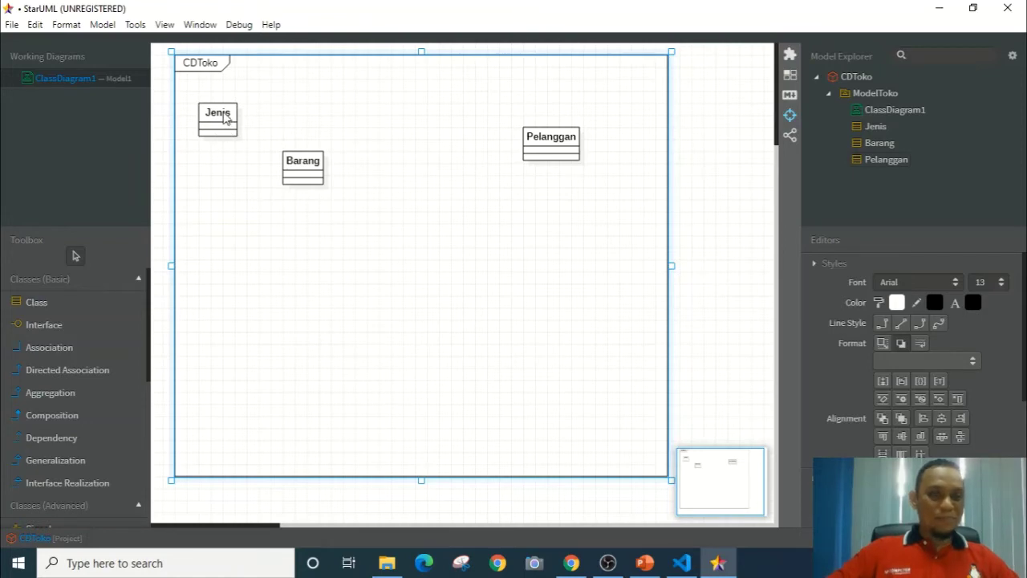
# - Add an attribute named id with public visibility to the Jenis class
pyautogui.doubleClick(225, 117)
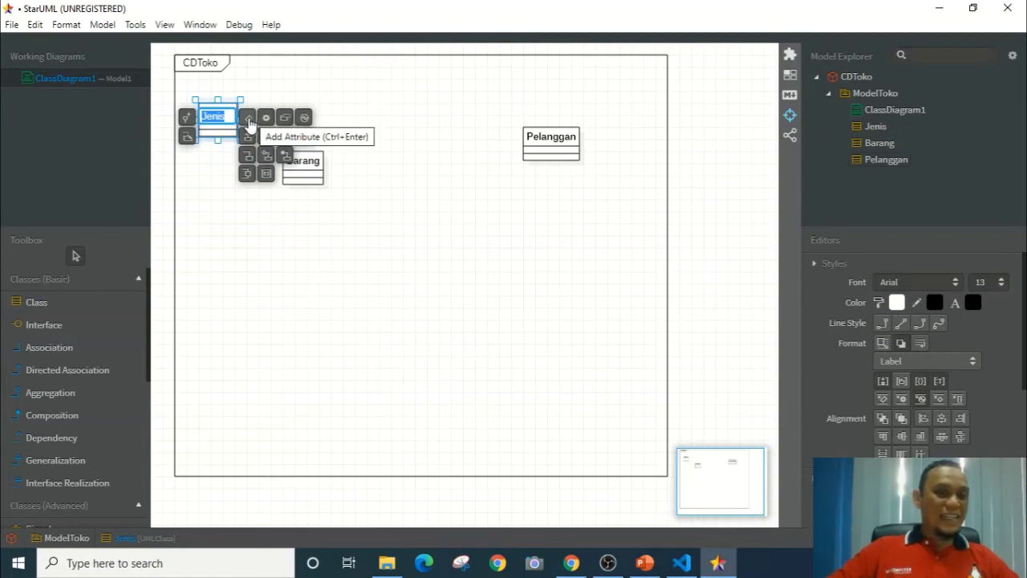
pyautogui.click(249, 121)
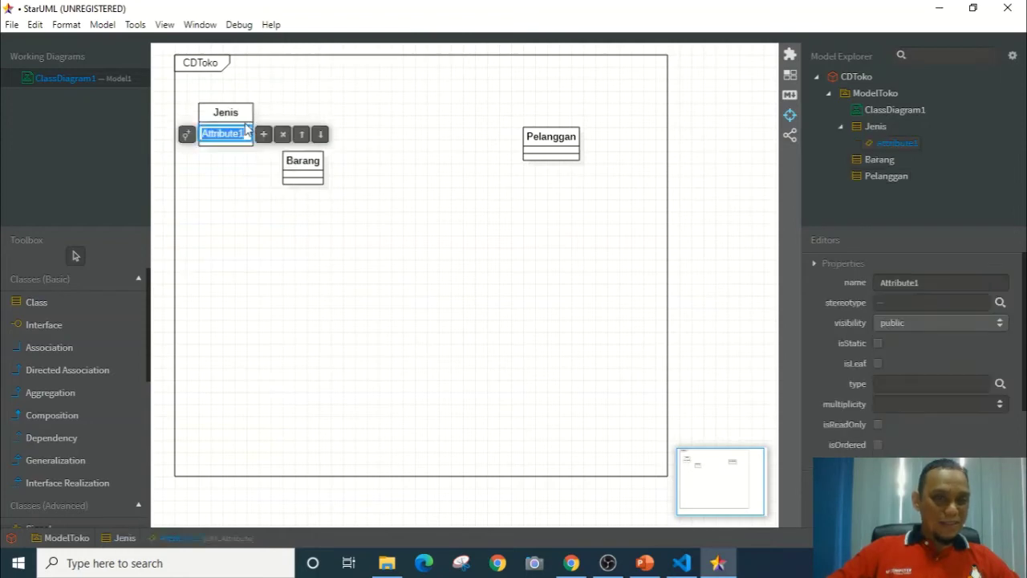
pyautogui.click(187, 135)
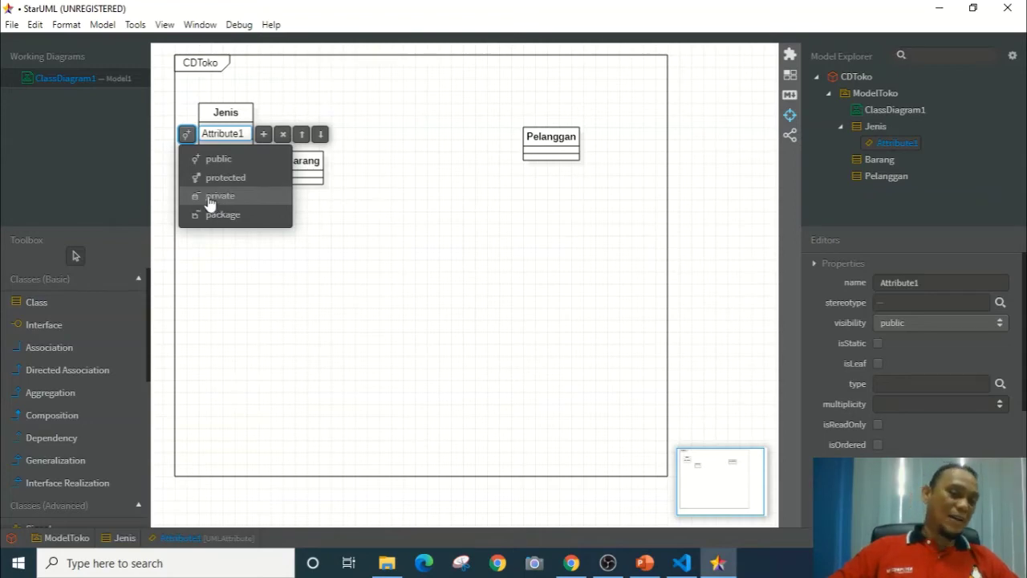
pyautogui.click(224, 164)
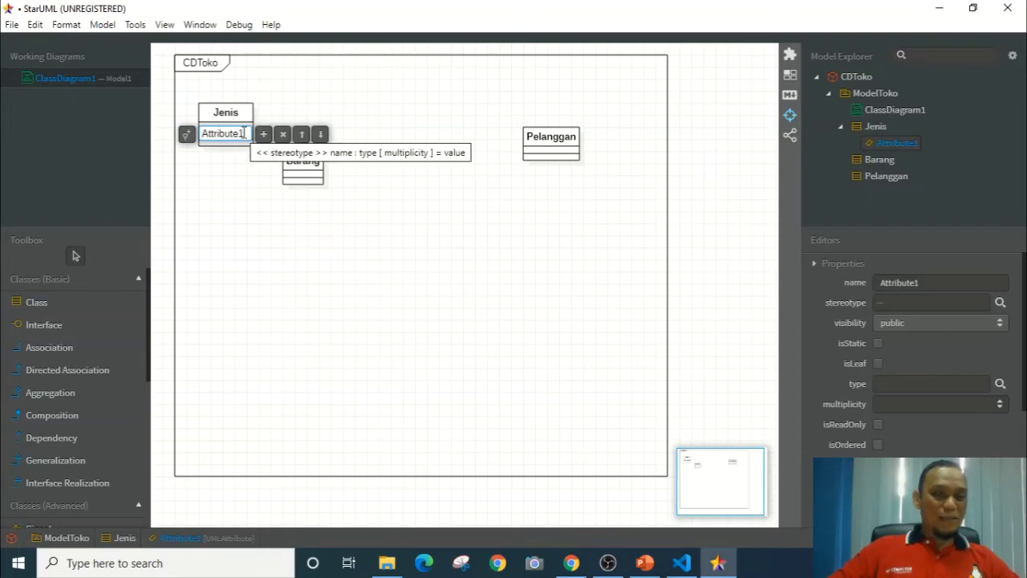
pyautogui.press('BackSpace')
pyautogui.press('BackSpace')
pyautogui.press('BackSpace')
pyautogui.press('BackSpace')
pyautogui.press('BackSpace')
pyautogui.press('BackSpace')
pyautogui.press('BackSpace')
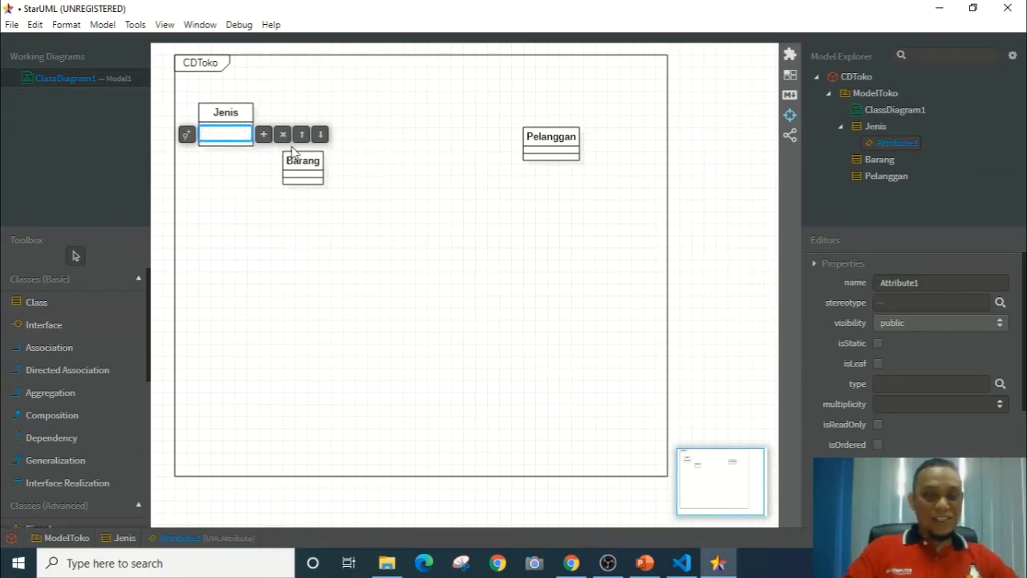
pyautogui.write('id')
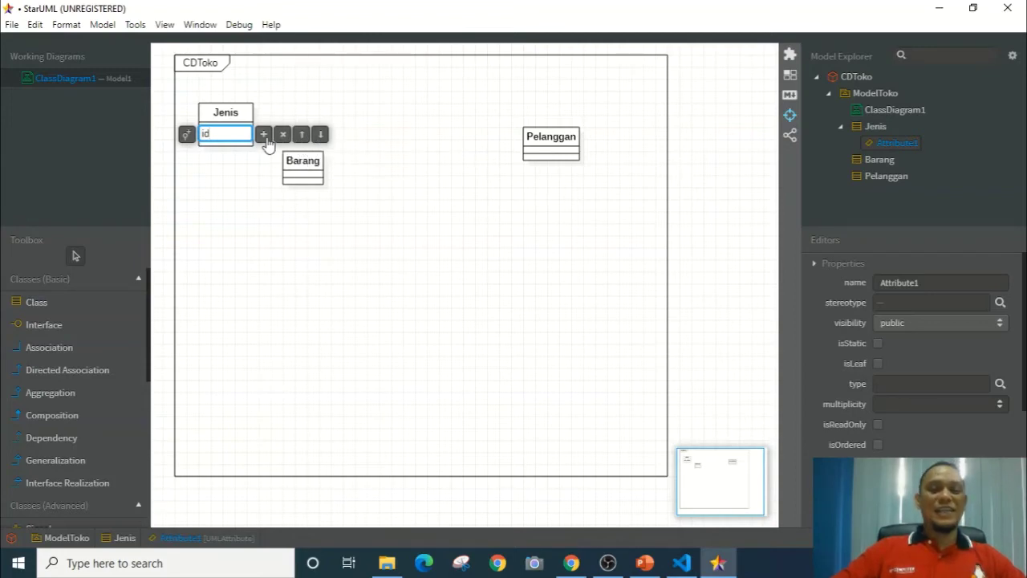
# - Add a second attribute named nama with private visibility below id in the Jenis class
pyautogui.hotkey('ctrl', 'Return')
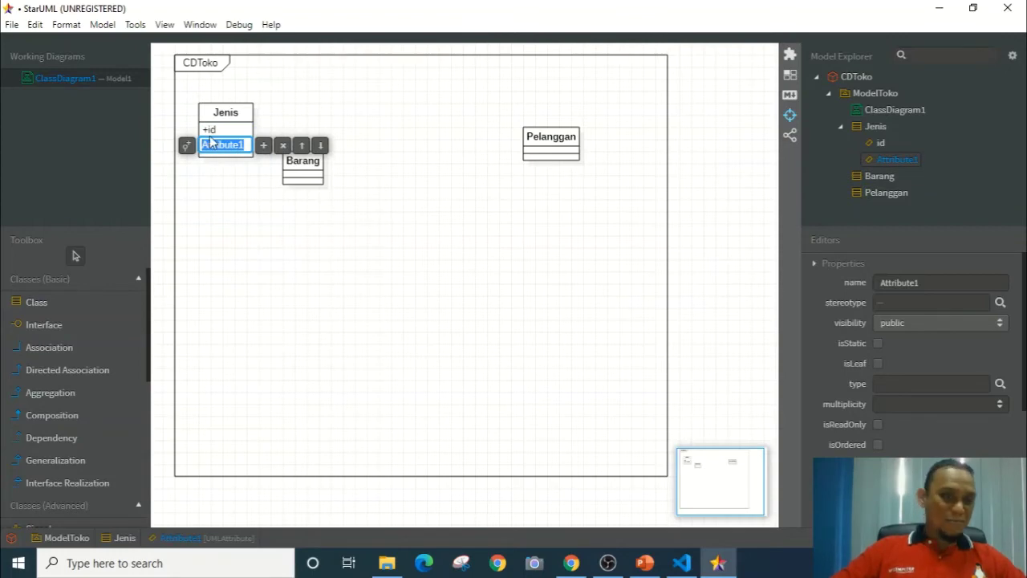
pyautogui.click(187, 146)
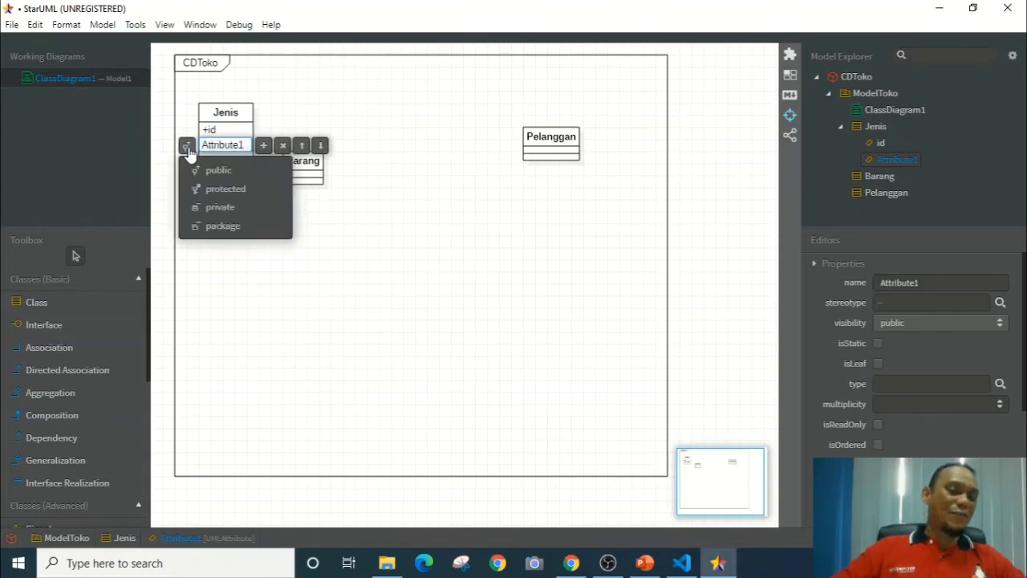
pyautogui.click(207, 206)
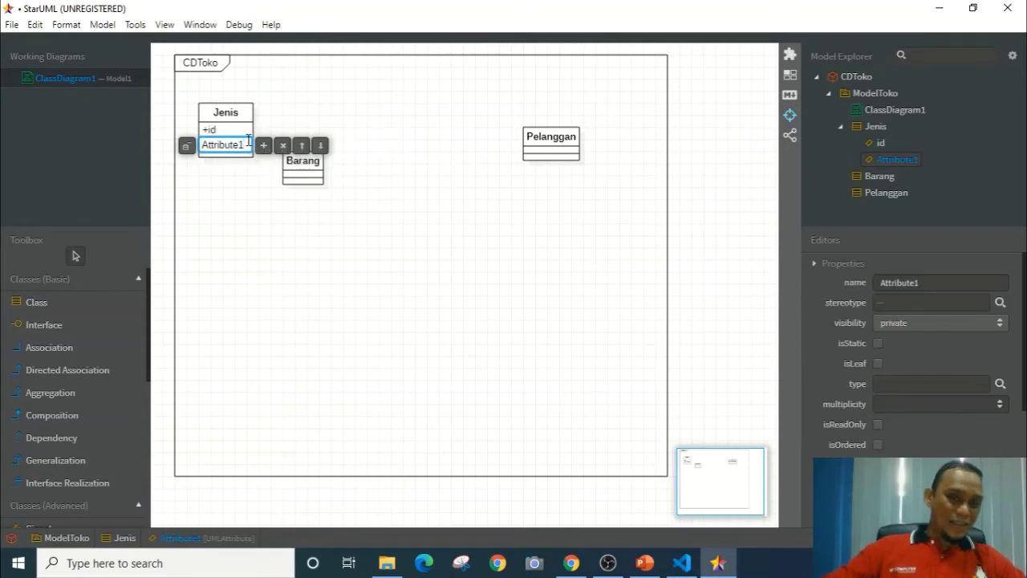
pyautogui.press('BackSpace')
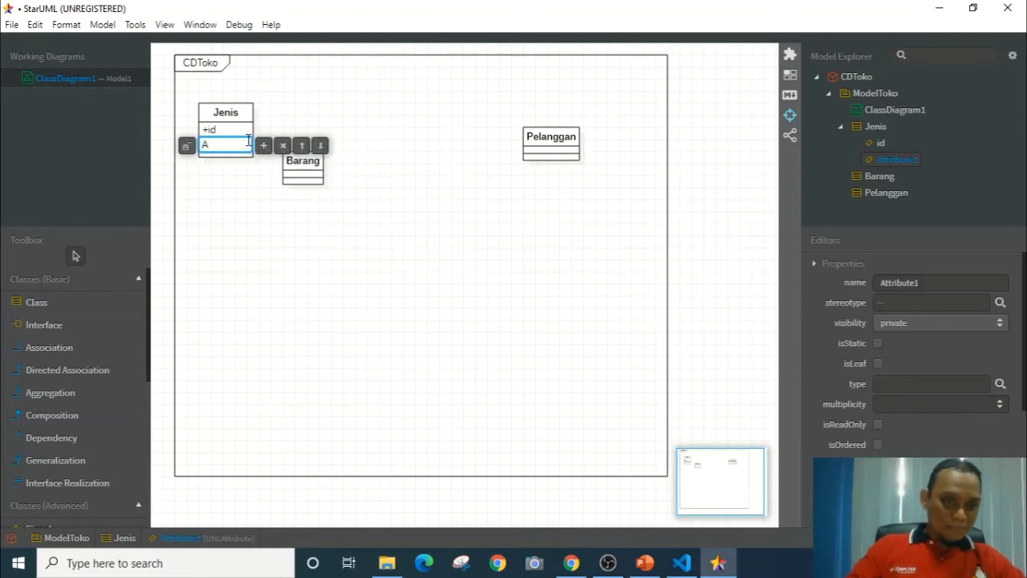
pyautogui.write('nama')
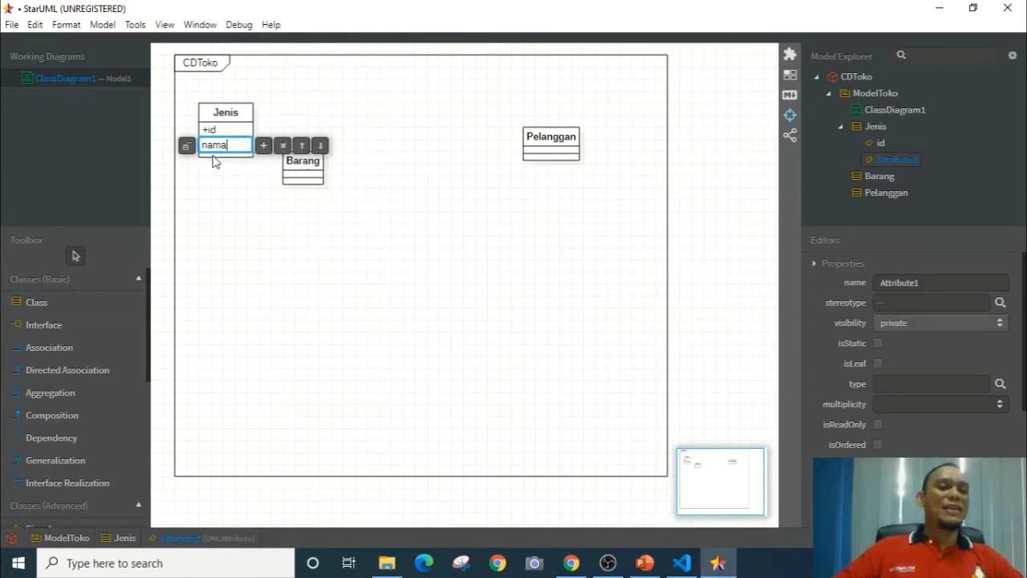
pyautogui.click(229, 138)
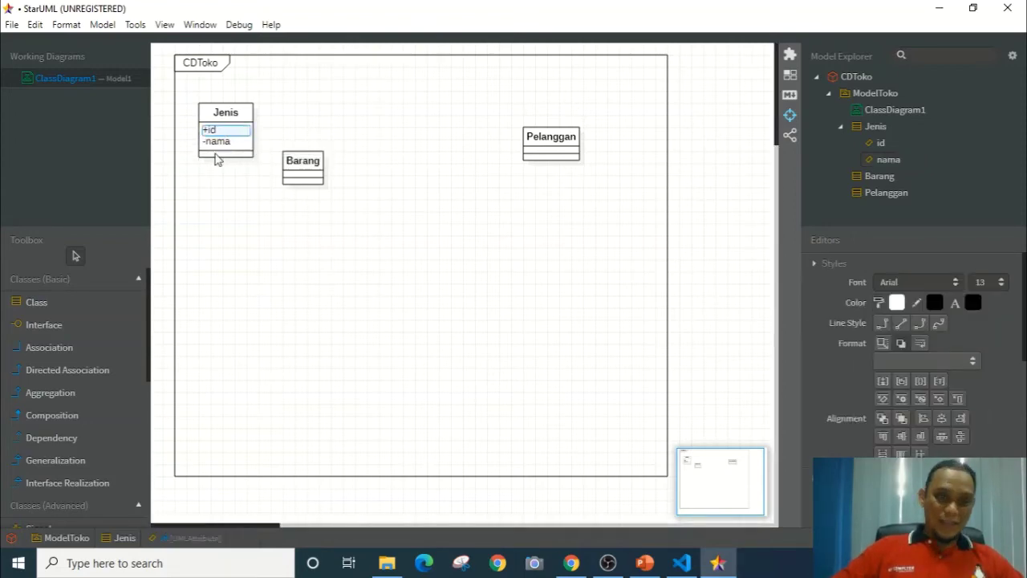
# - Change the visibility of the nama attribute in the Jenis class to public
pyautogui.click(218, 143)
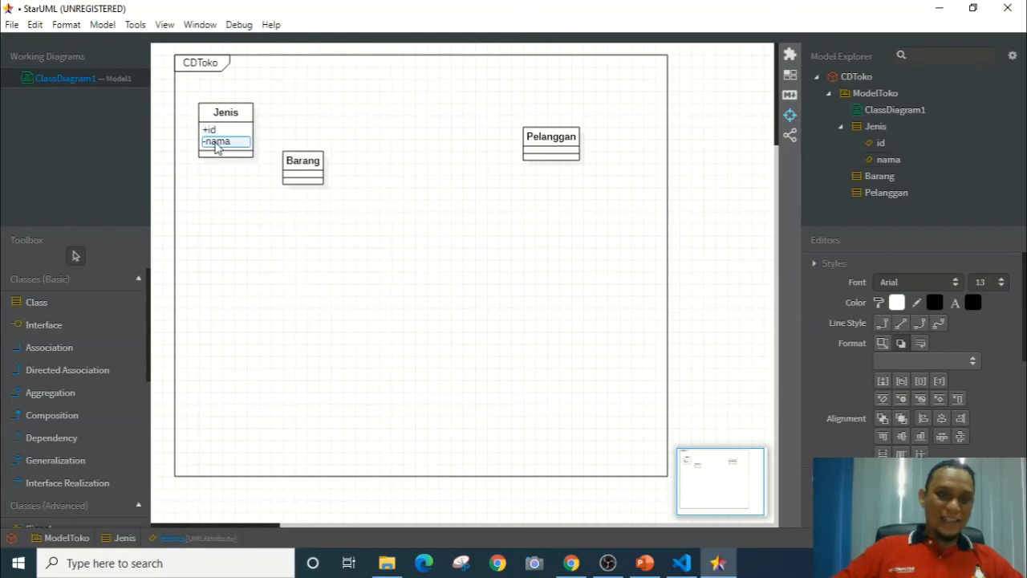
pyautogui.doubleClick(216, 144)
pyautogui.click(187, 146)
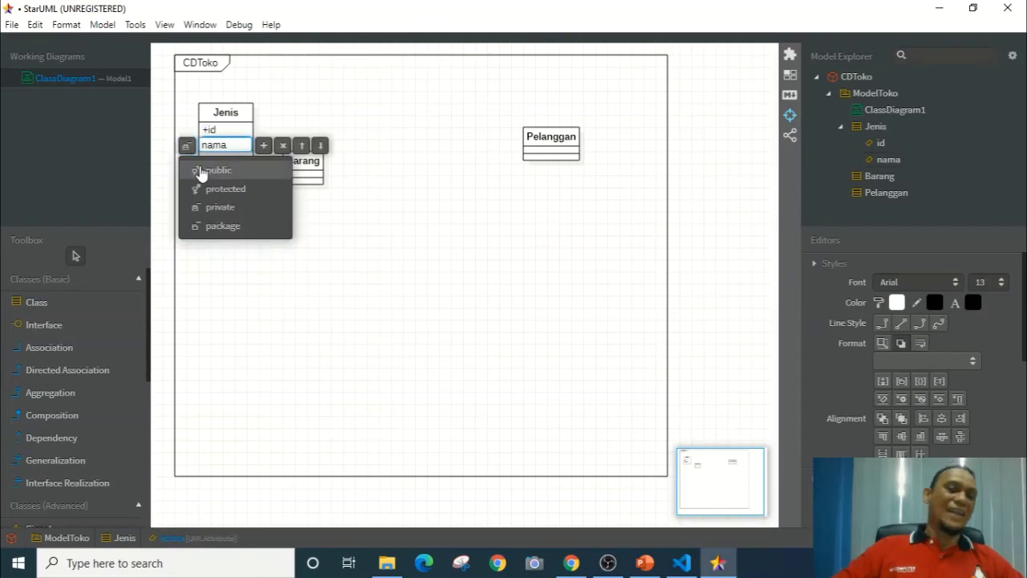
pyautogui.click(210, 170)
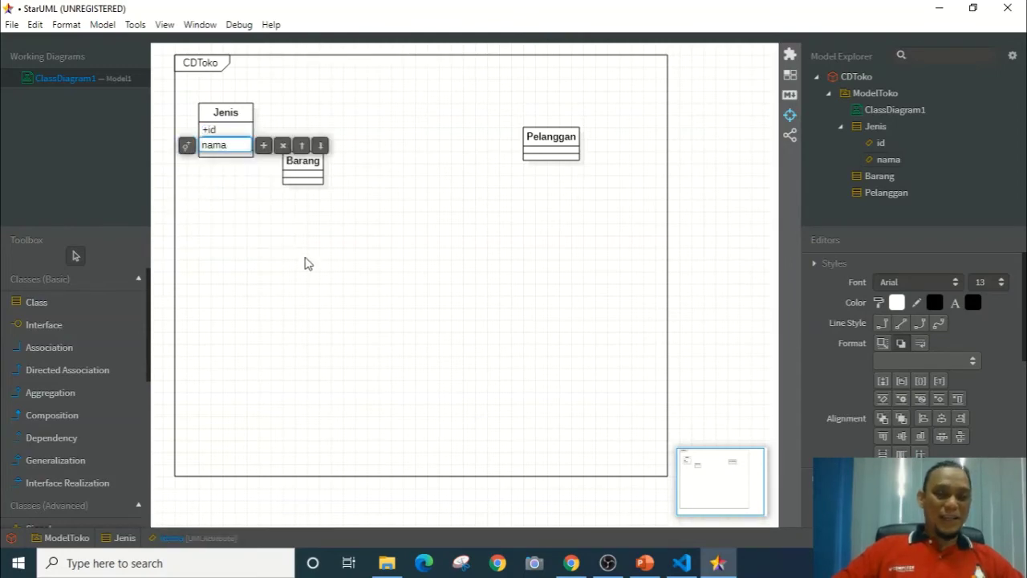
pyautogui.click(305, 263)
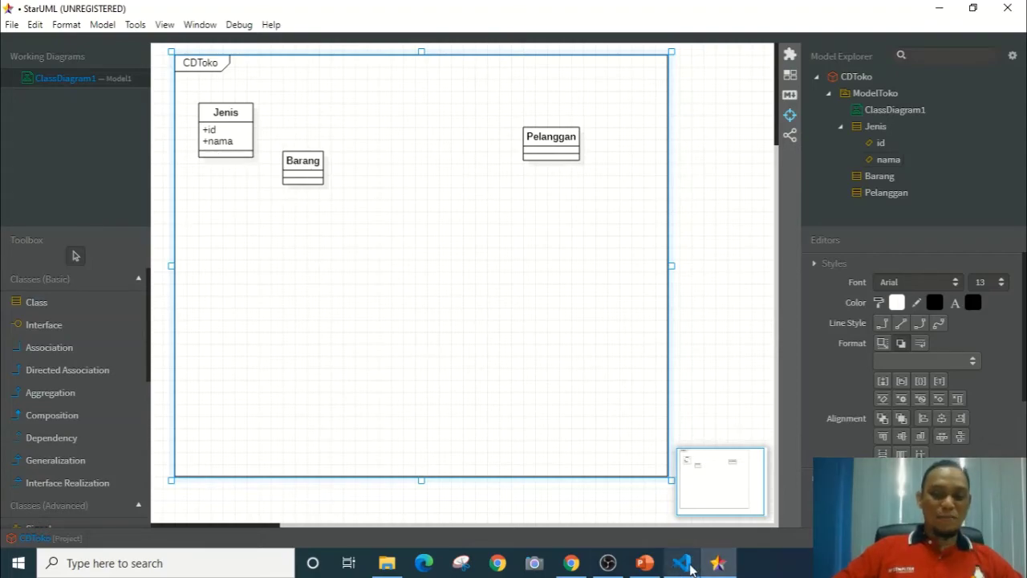
# - Switch to Visual Studio Code and review the index, view, create, update and delete action functions in DivisiController.php
pyautogui.click(684, 567)
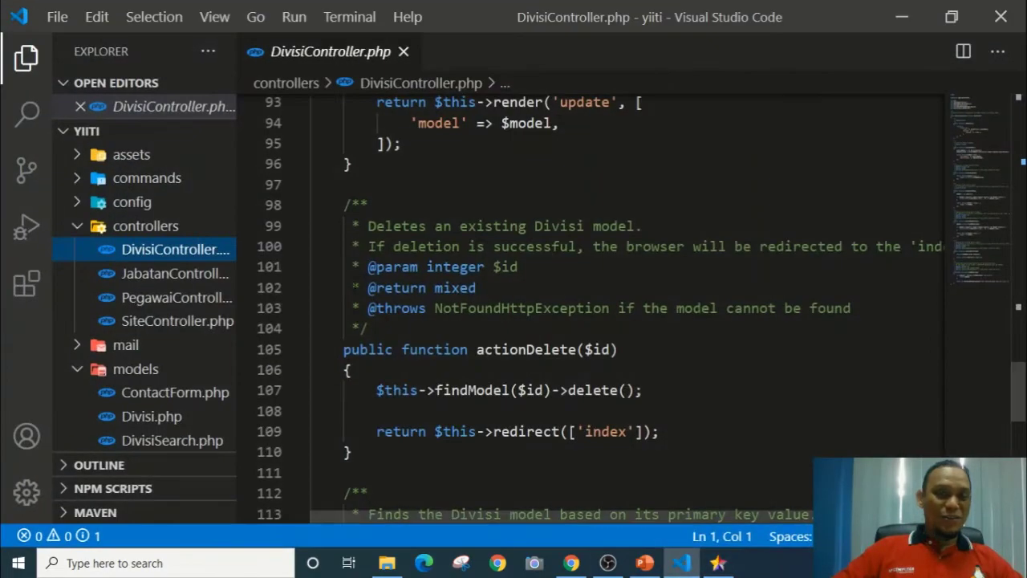
pyautogui.scroll(20, 544, 341)
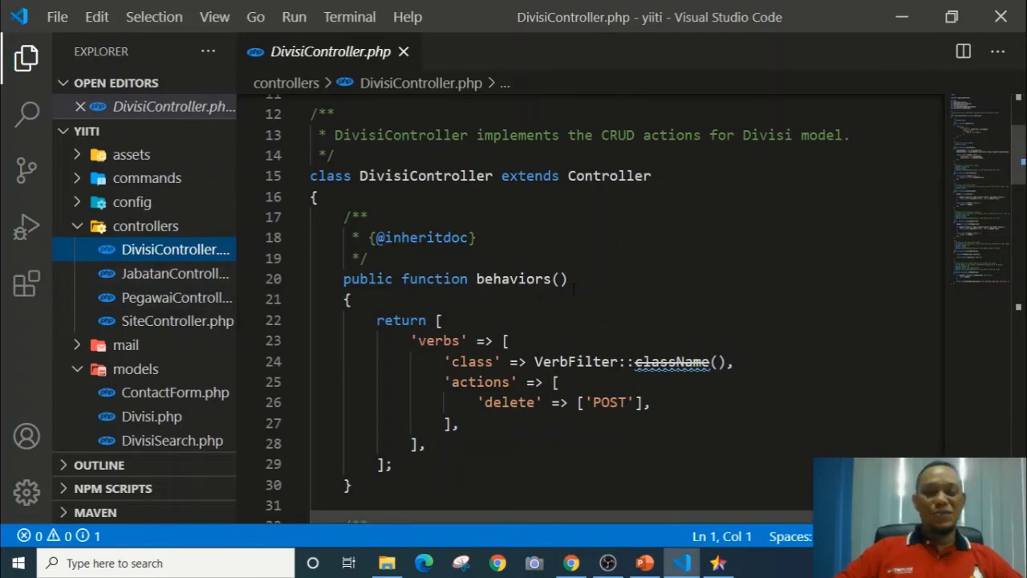
pyautogui.scroll(4, 573, 288)
pyautogui.scroll(-5, 573, 288)
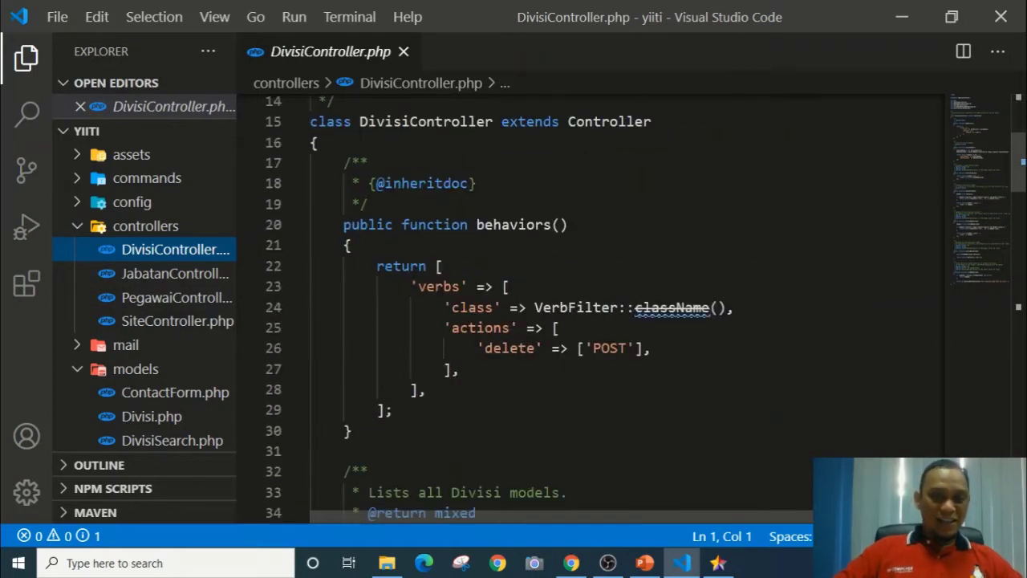
pyautogui.scroll(-4, 552, 178)
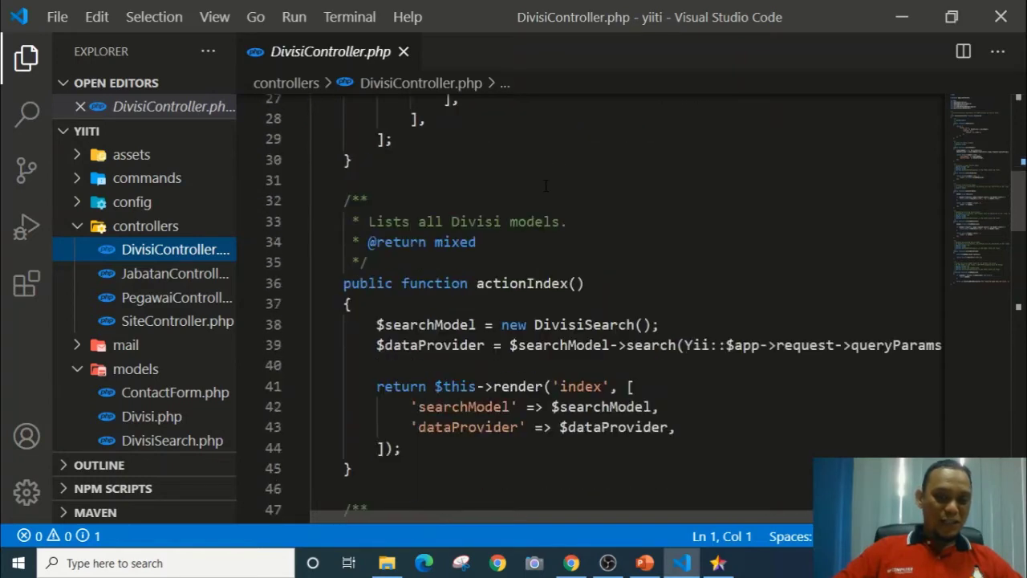
pyautogui.scroll(-1, 546, 187)
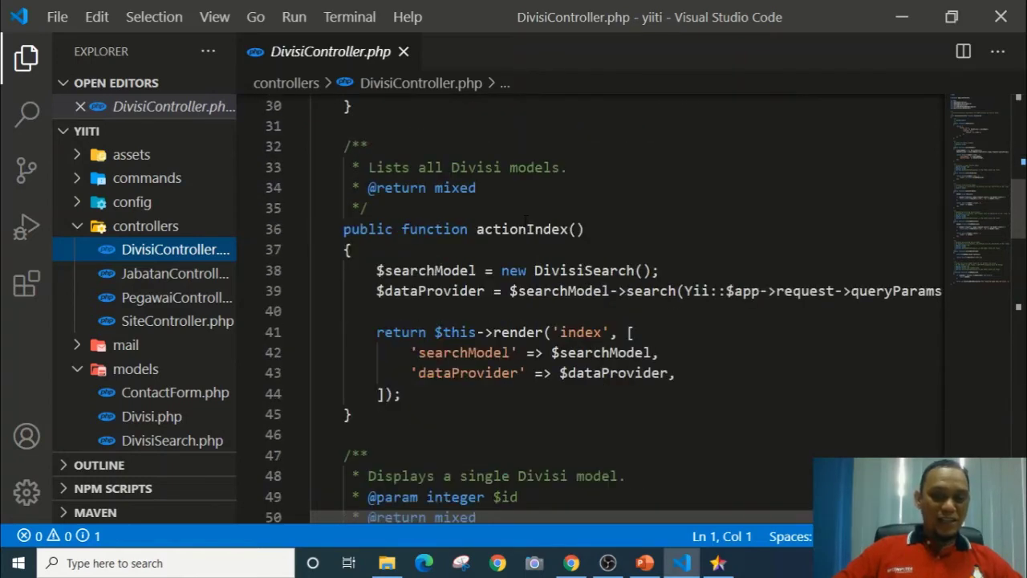
pyautogui.scroll(-3, 526, 221)
pyautogui.scroll(-3, 546, 343)
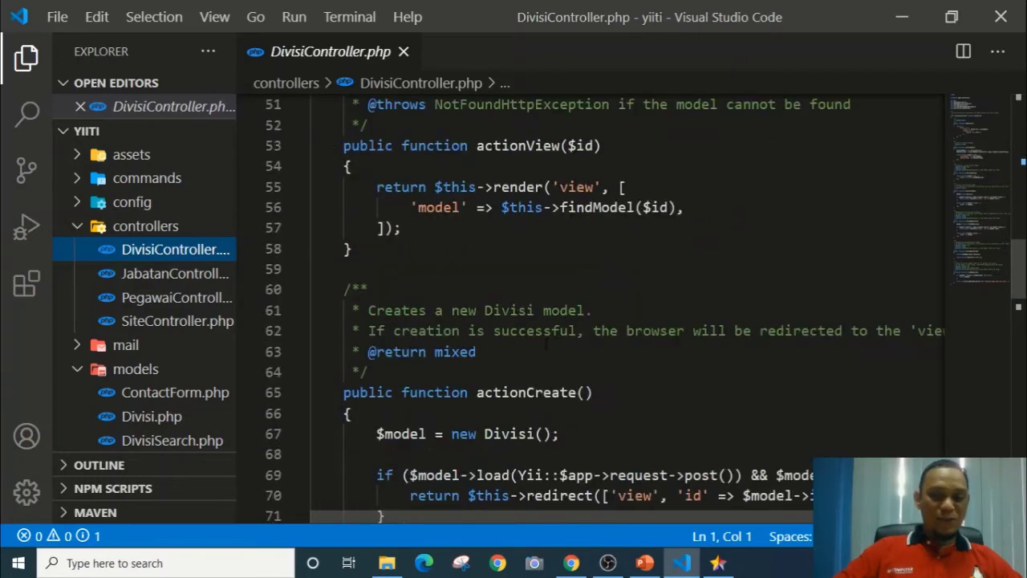
pyautogui.scroll(-3, 554, 250)
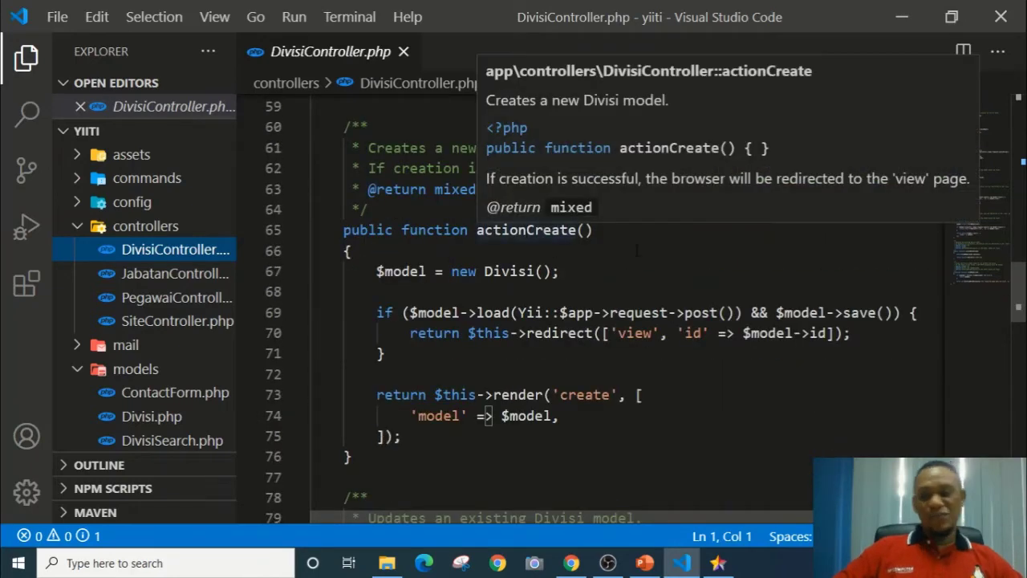
pyautogui.scroll(-3, 623, 254)
pyautogui.scroll(-1, 622, 304)
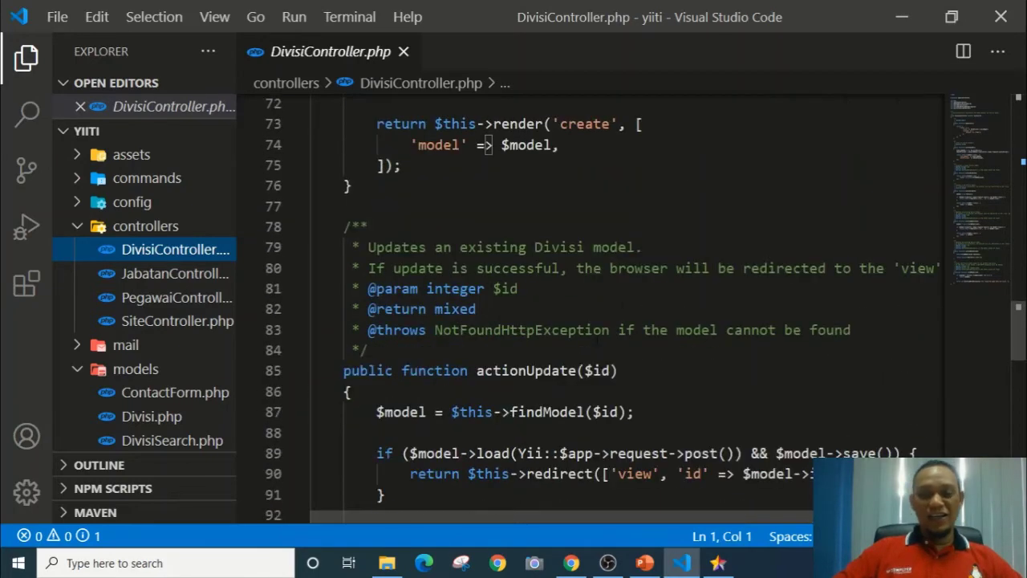
pyautogui.scroll(-5, 554, 357)
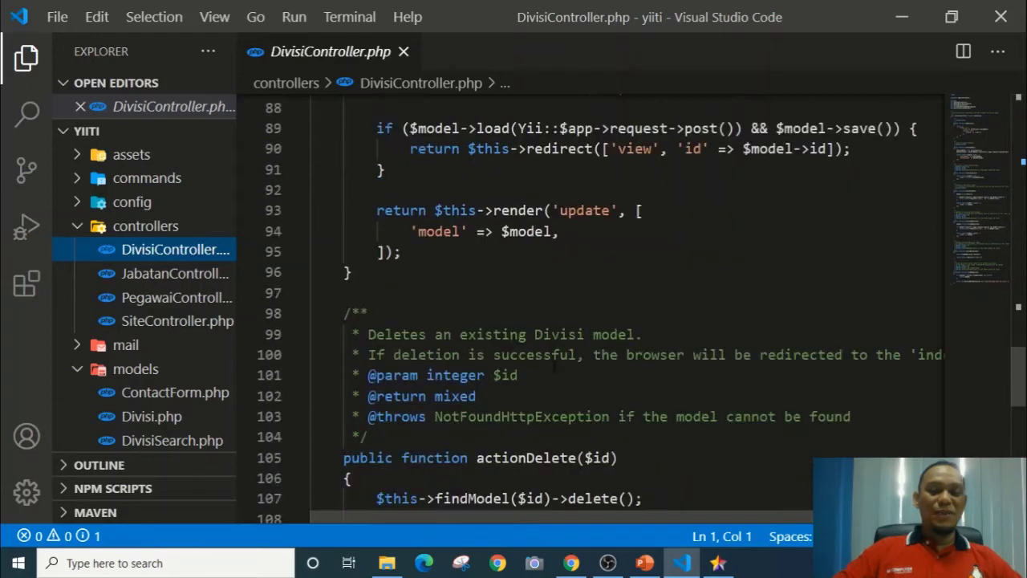
pyautogui.scroll(-2, 585, 287)
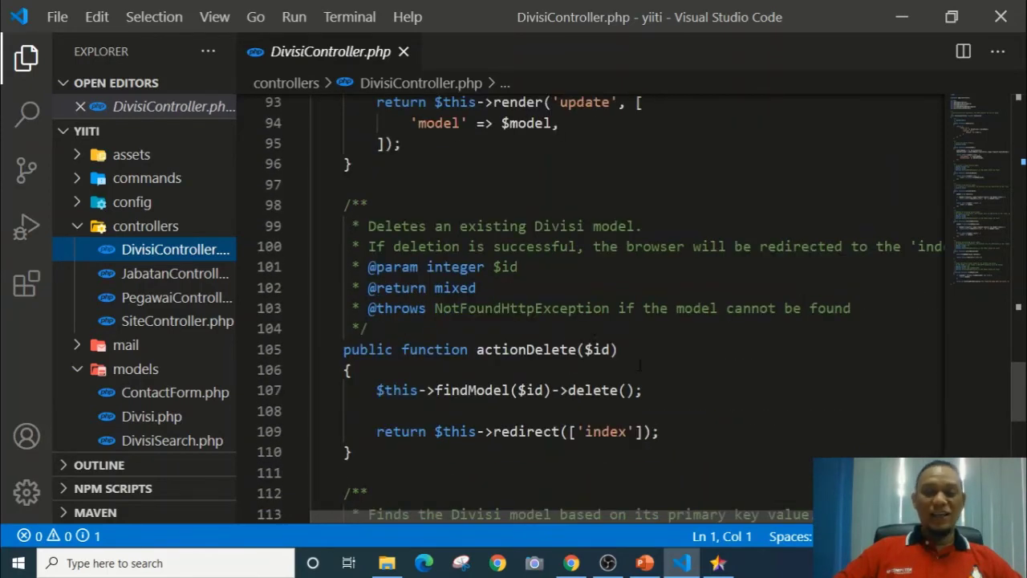
# - Examine the findModel, actionUpdate and actionCreate functions in DivisiController.php
pyautogui.scroll(-5, 579, 335)
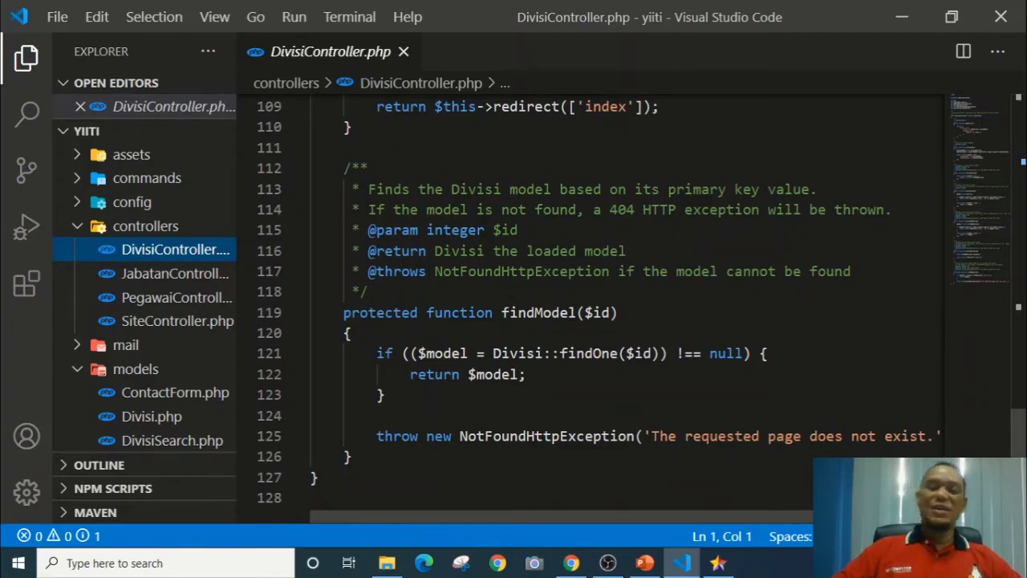
pyautogui.scroll(-3, 559, 316)
pyautogui.scroll(2, 559, 315)
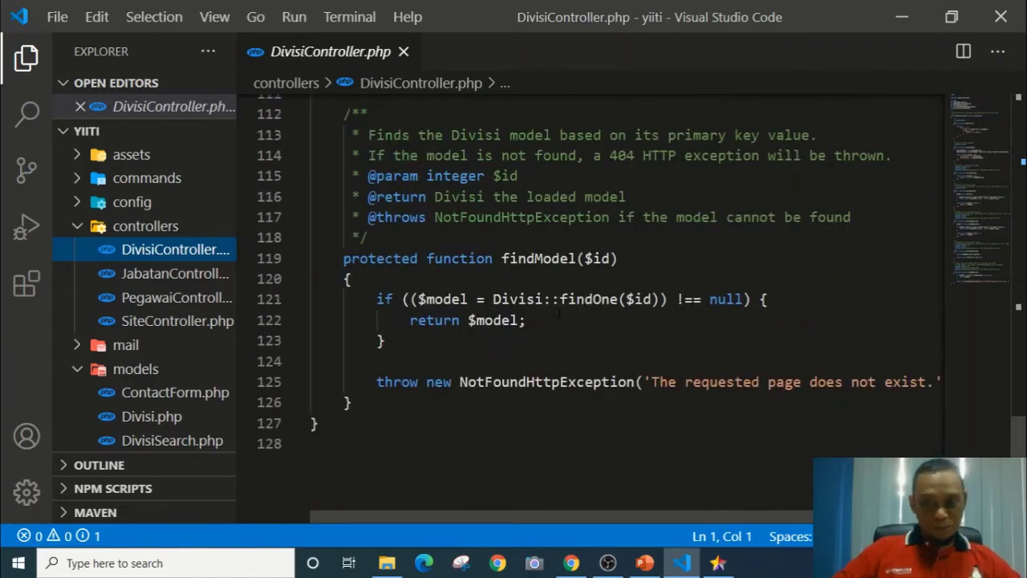
pyautogui.scroll(13, 559, 315)
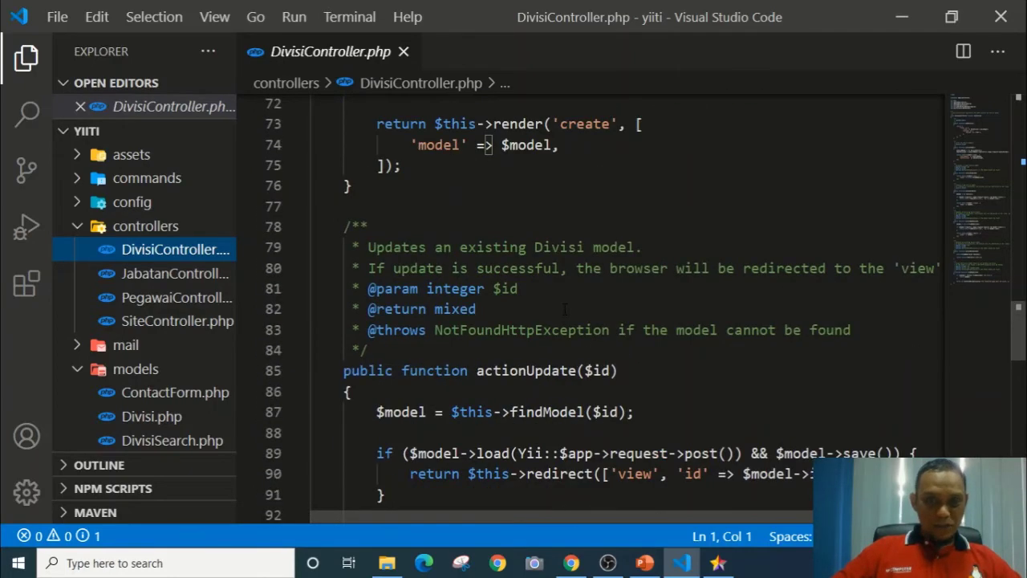
pyautogui.scroll(4, 565, 309)
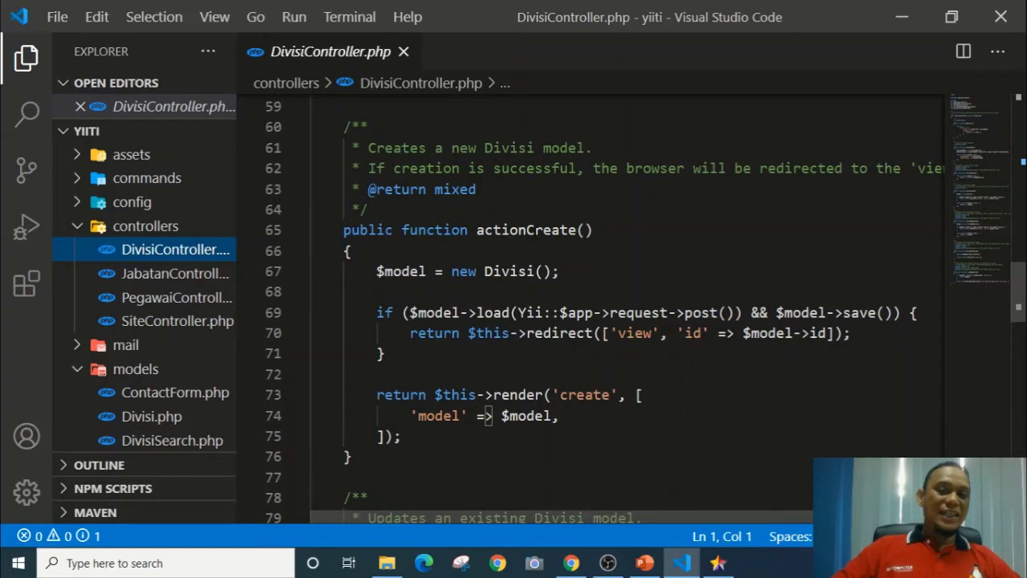
pyautogui.moveTo(526, 230)
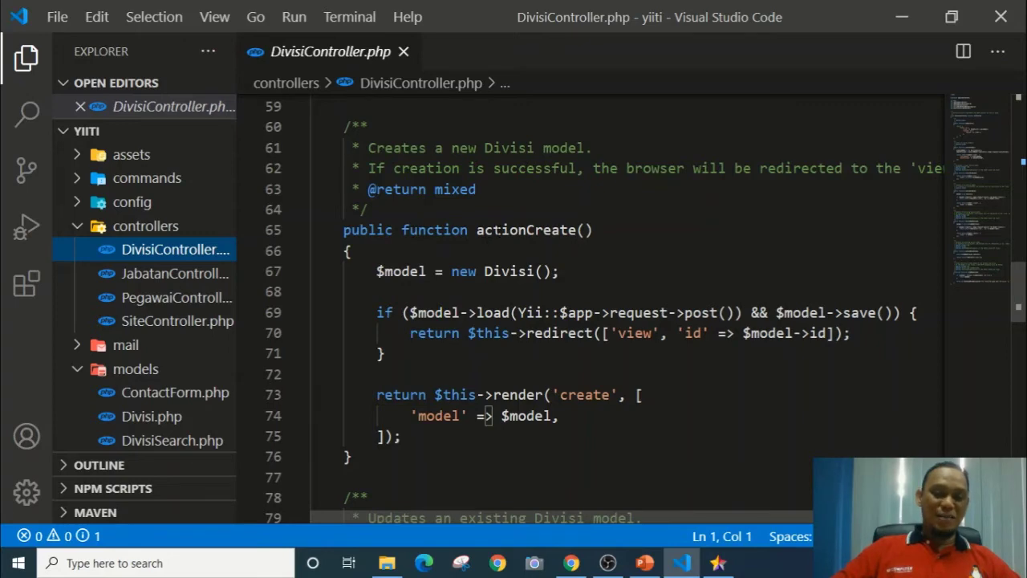
# - Switch to StarUML and add a new operation to the Jenis class
pyautogui.click(720, 564)
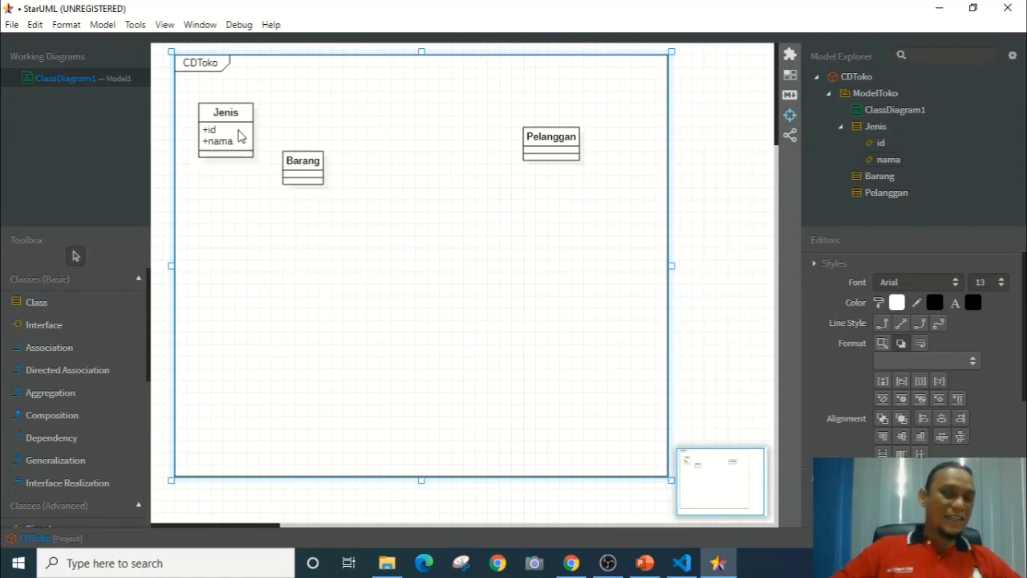
pyautogui.doubleClick(238, 136)
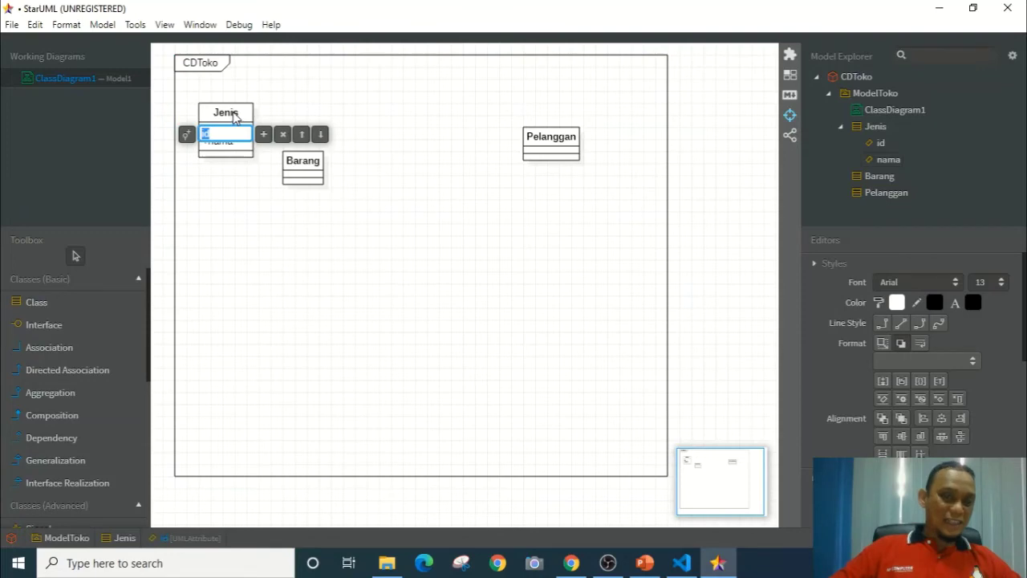
pyautogui.doubleClick(235, 118)
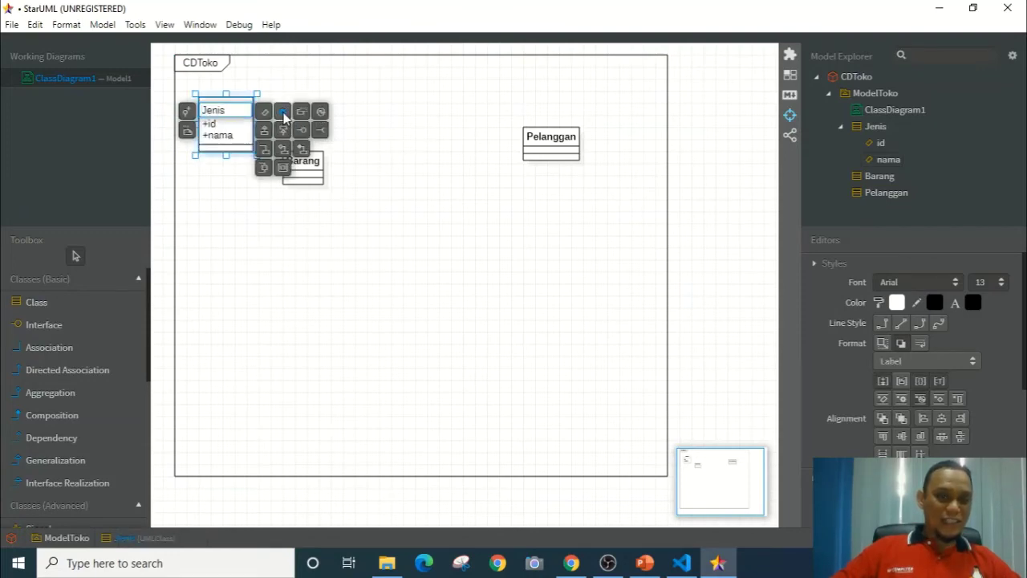
pyautogui.click(282, 112)
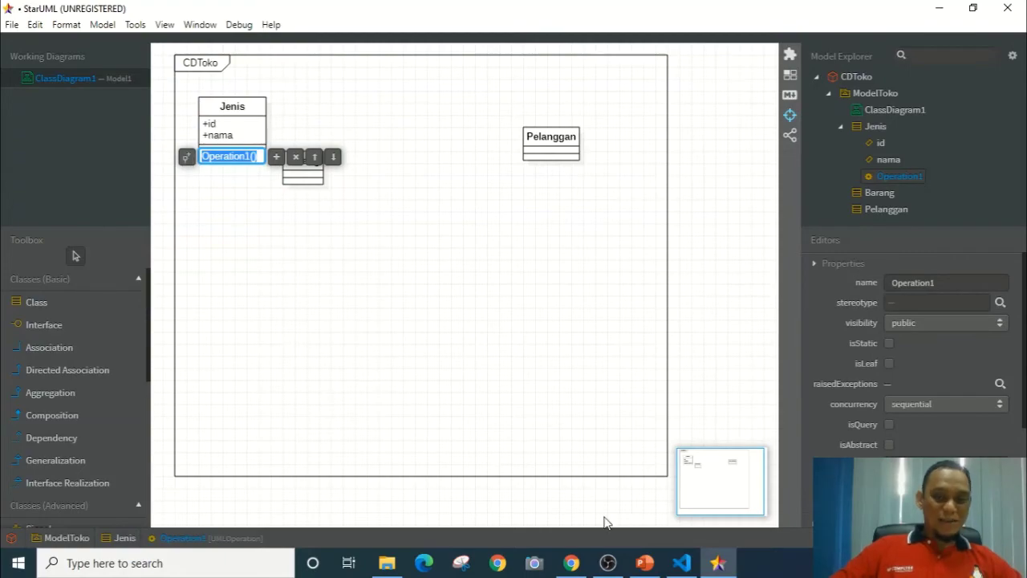
# - Switch to Visual Studio Code and examine the create, update and delete action functions in DivisiController.php
pyautogui.click(684, 572)
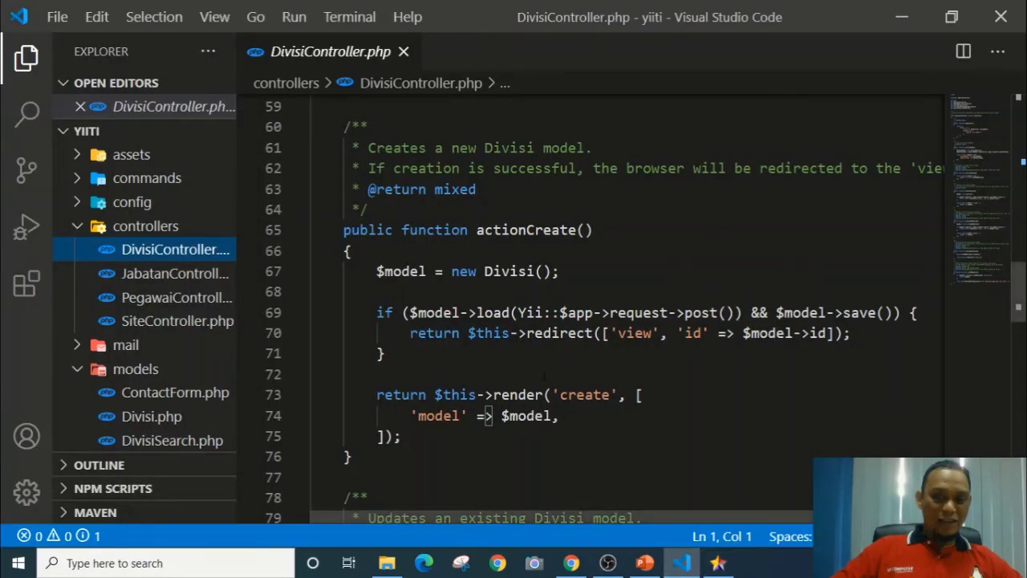
pyautogui.scroll(-3, 367, 225)
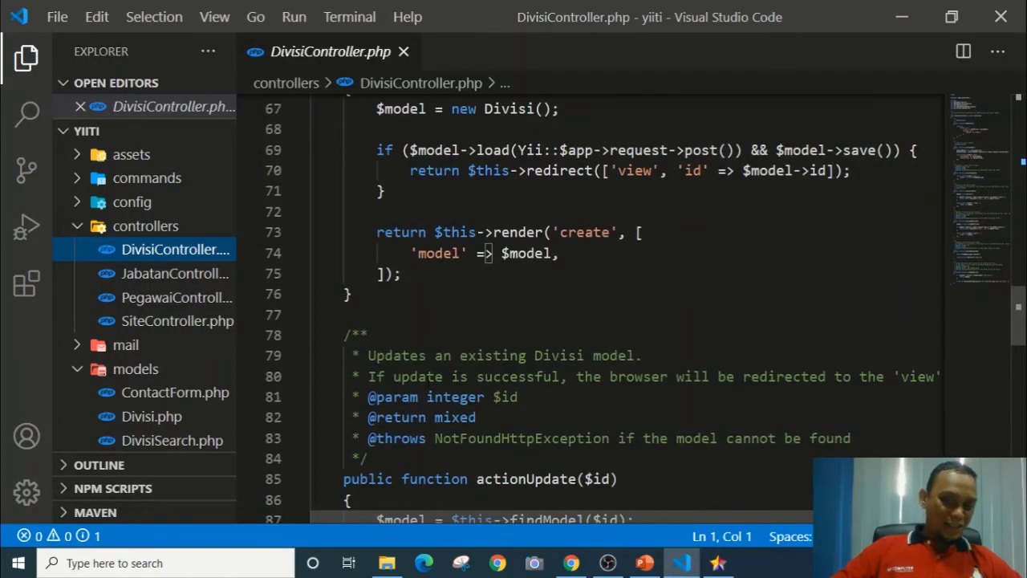
pyautogui.scroll(-4, 484, 252)
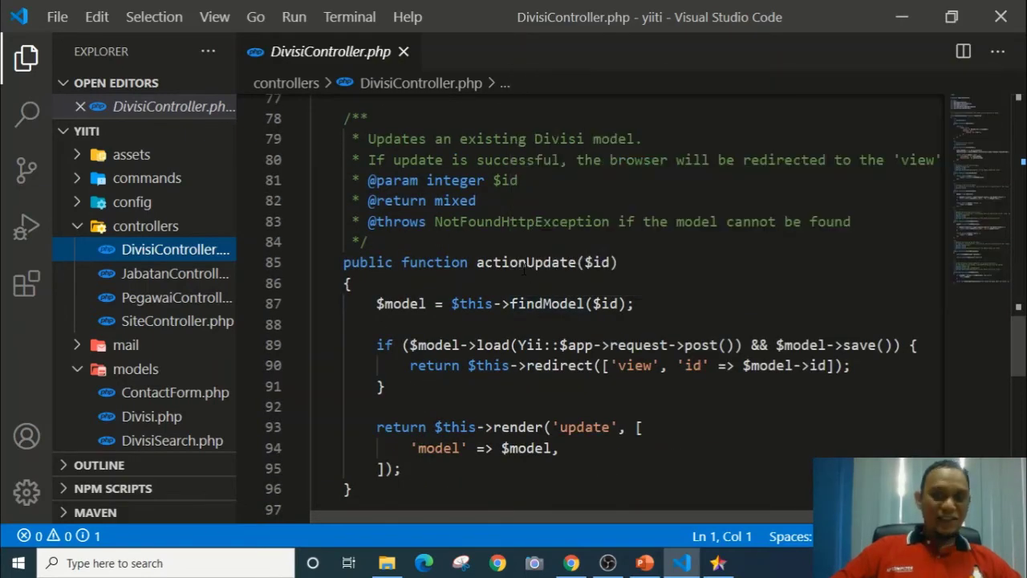
pyautogui.scroll(-4, 524, 269)
pyautogui.scroll(-2, 430, 341)
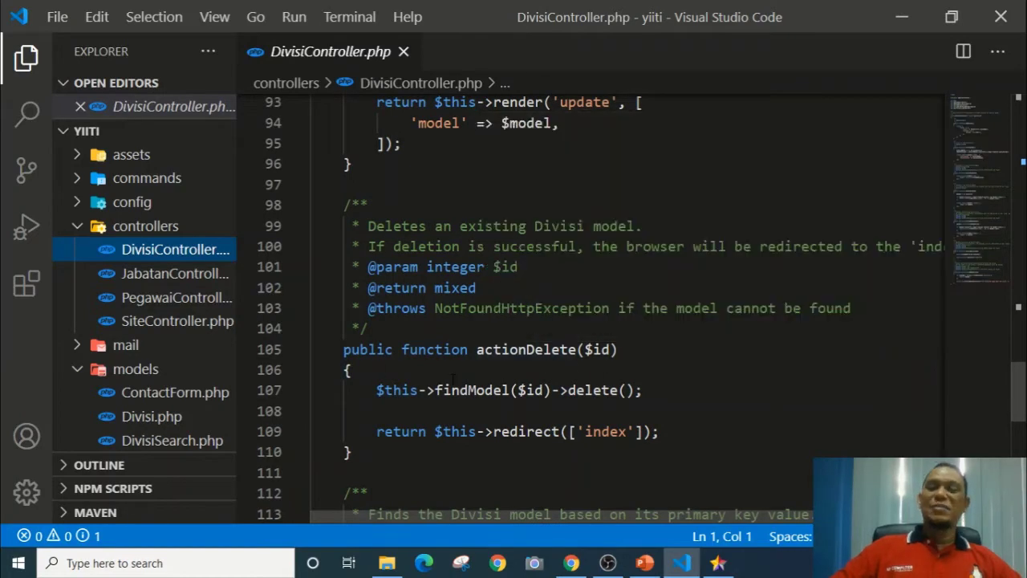
# - Switch to StarUML, set the new Jenis operation's visibility to public and rename it index()
pyautogui.click(717, 562)
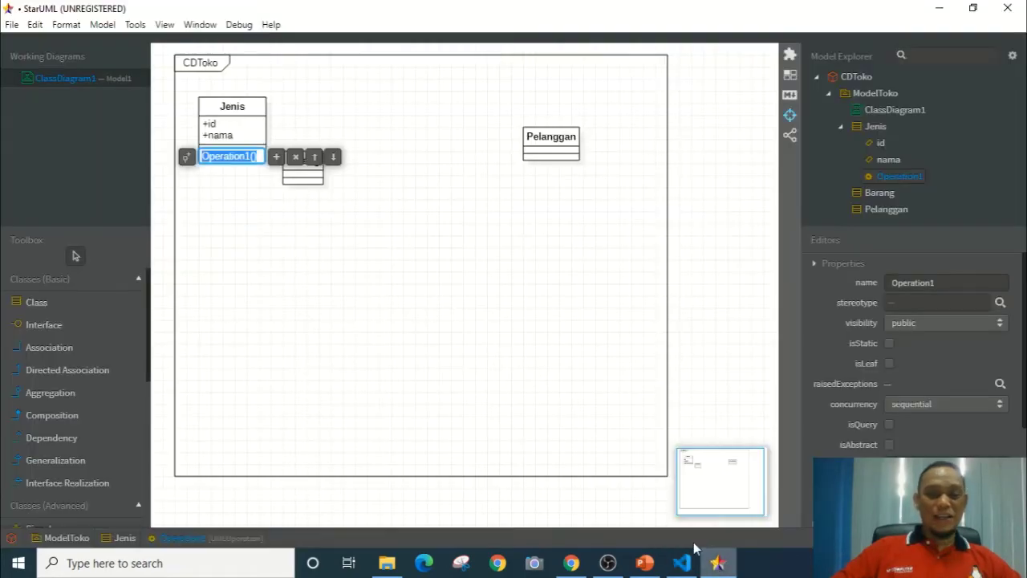
pyautogui.click(186, 156)
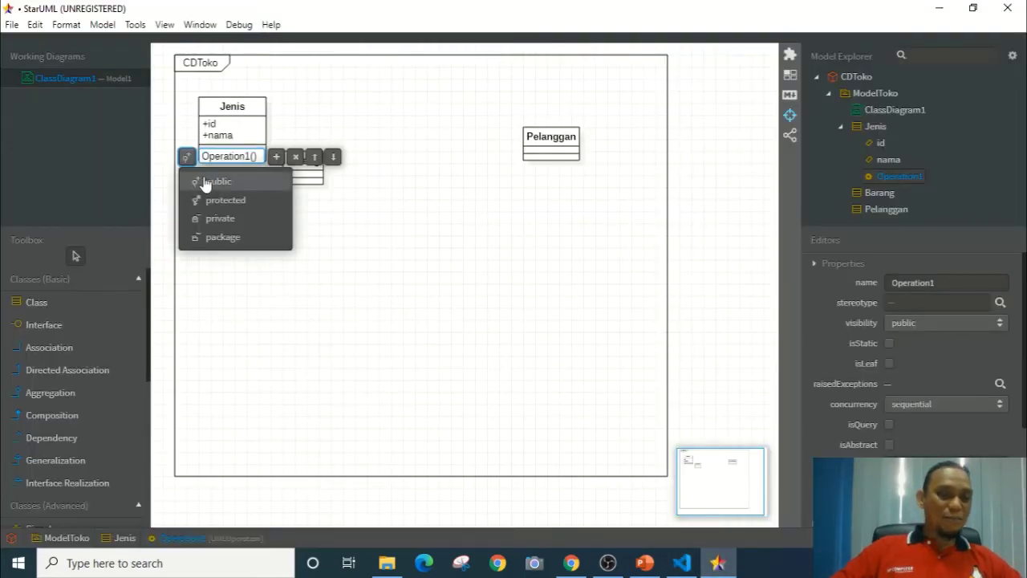
pyautogui.click(207, 181)
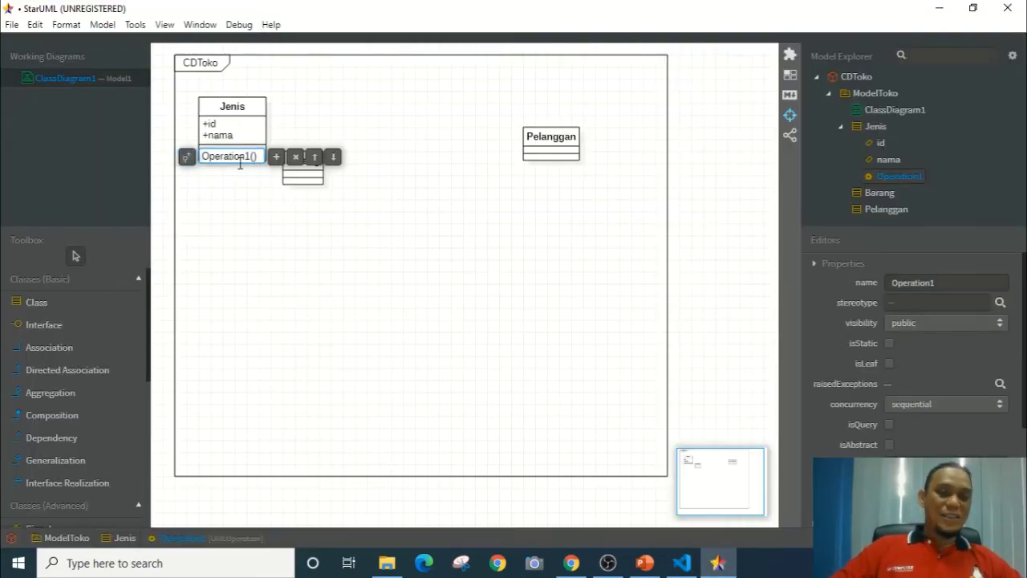
pyautogui.click(237, 159)
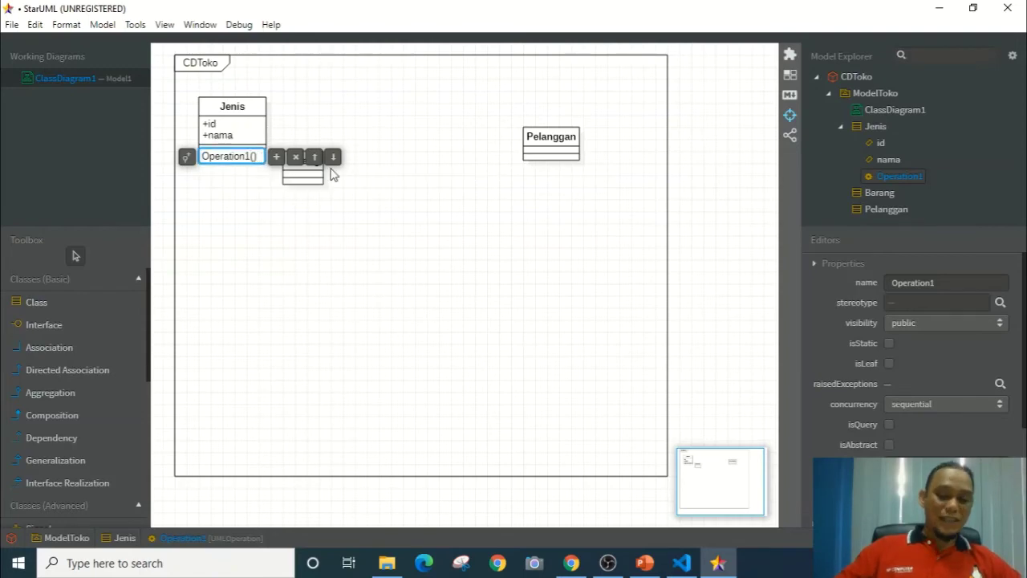
pyautogui.press('BackSpace')
pyautogui.press('BackSpace')
pyautogui.press('BackSpace')
pyautogui.press('BackSpace')
pyautogui.press('BackSpace')
pyautogui.press('BackSpace')
pyautogui.press('BackSpace')
pyautogui.press('BackSpace')
pyautogui.press('BackSpace')
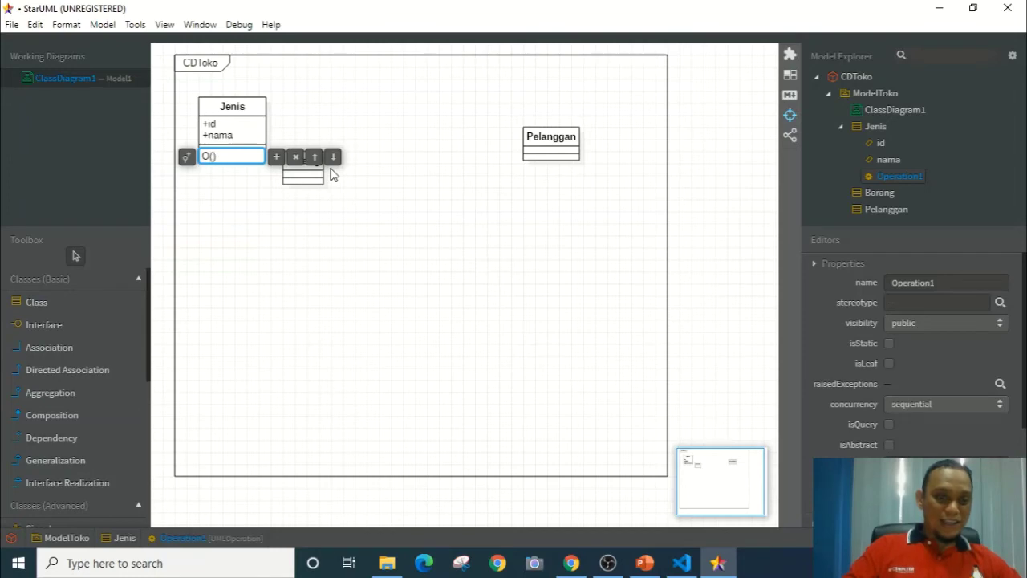
pyautogui.press('BackSpace')
pyautogui.write('index')
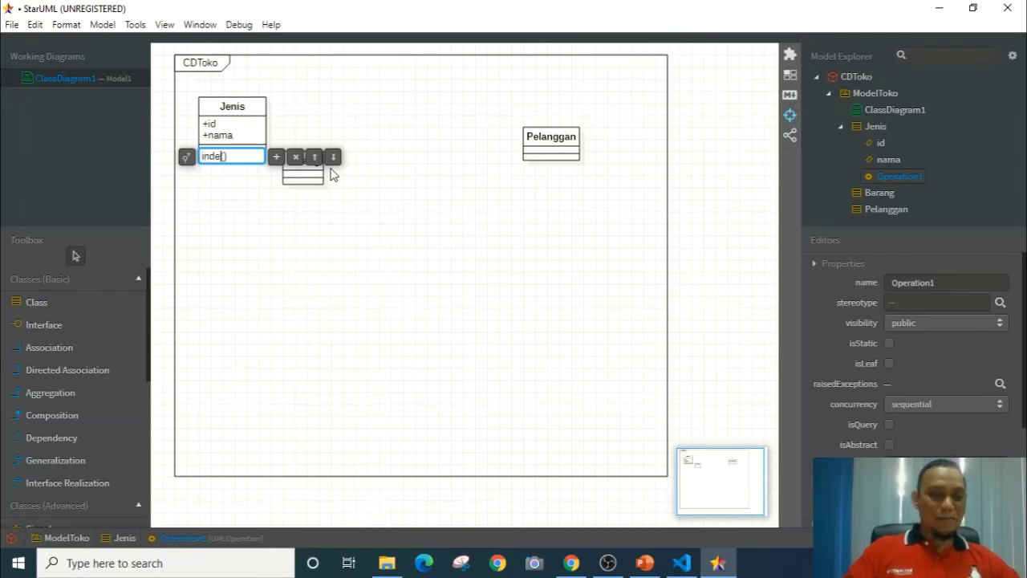
# - Add an operation named create() below index() in the Jenis class and insert another new operation under it
pyautogui.click(276, 157)
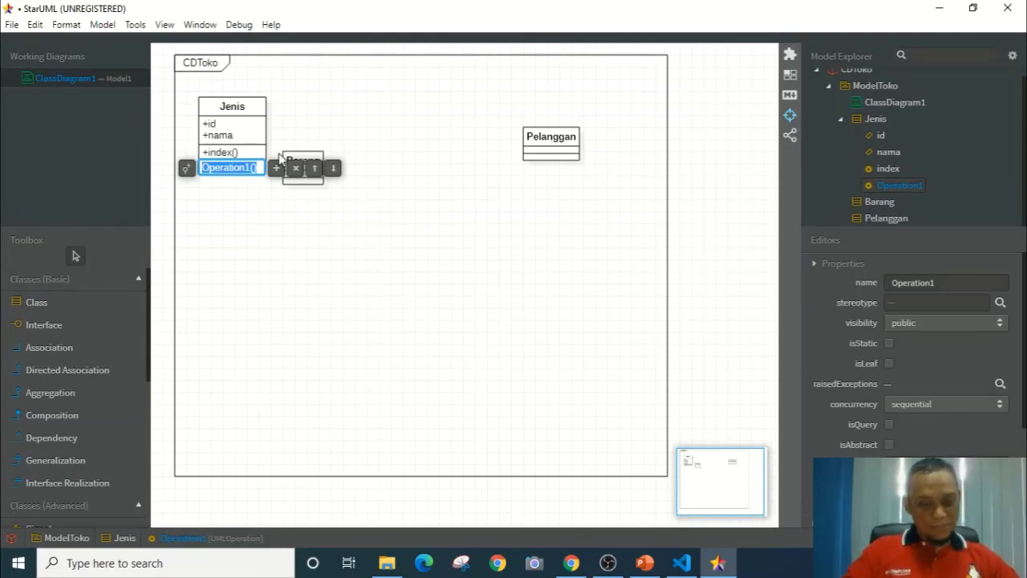
pyautogui.write('create')
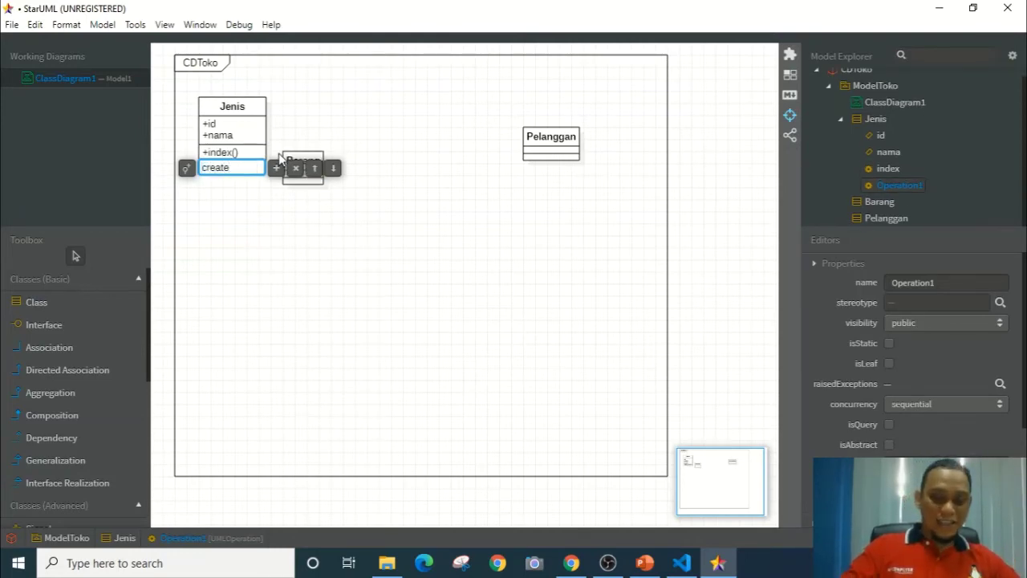
pyautogui.write('()')
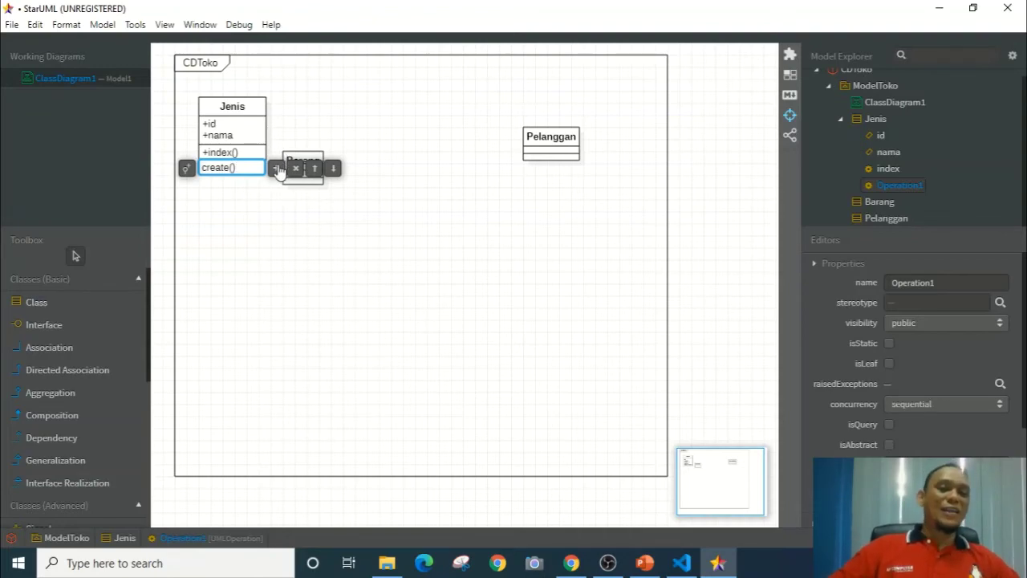
pyautogui.click(277, 171)
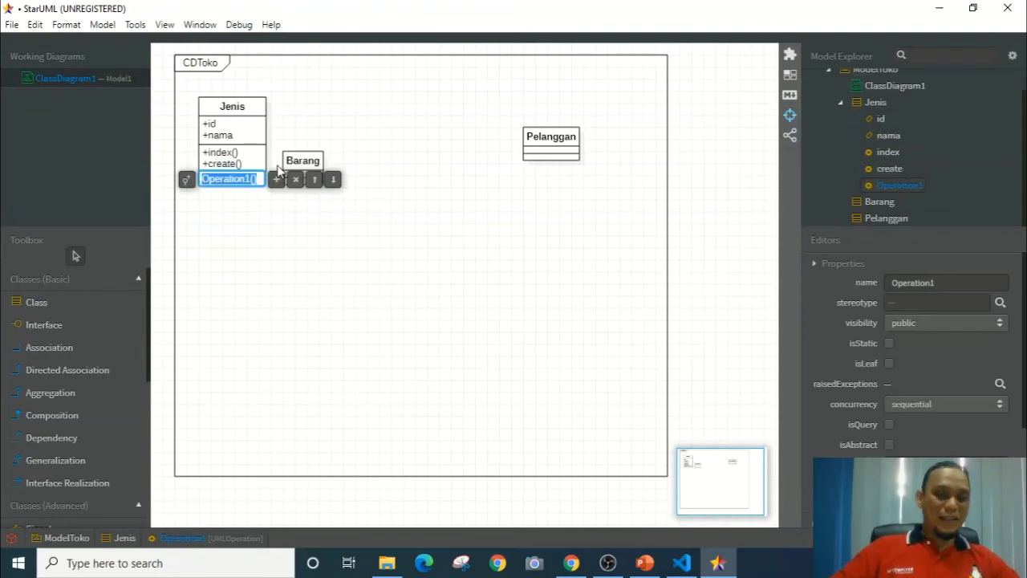
# - Switch to Visual Studio Code and compare the view, create, update, delete and findModel functions and their parameters in DivisiController.php
pyautogui.click(691, 564)
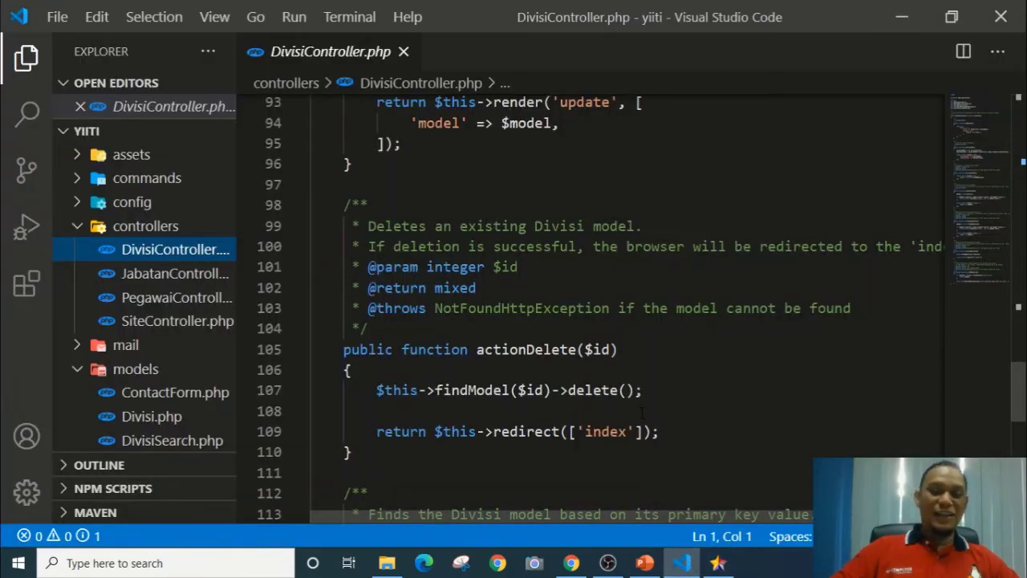
pyautogui.scroll(-7, 637, 362)
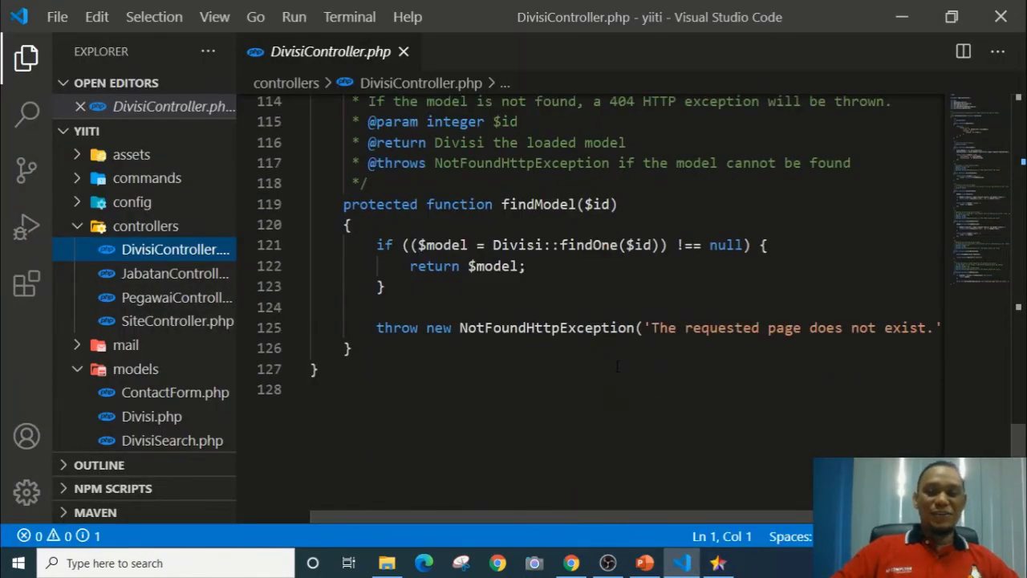
pyautogui.scroll(11, 617, 366)
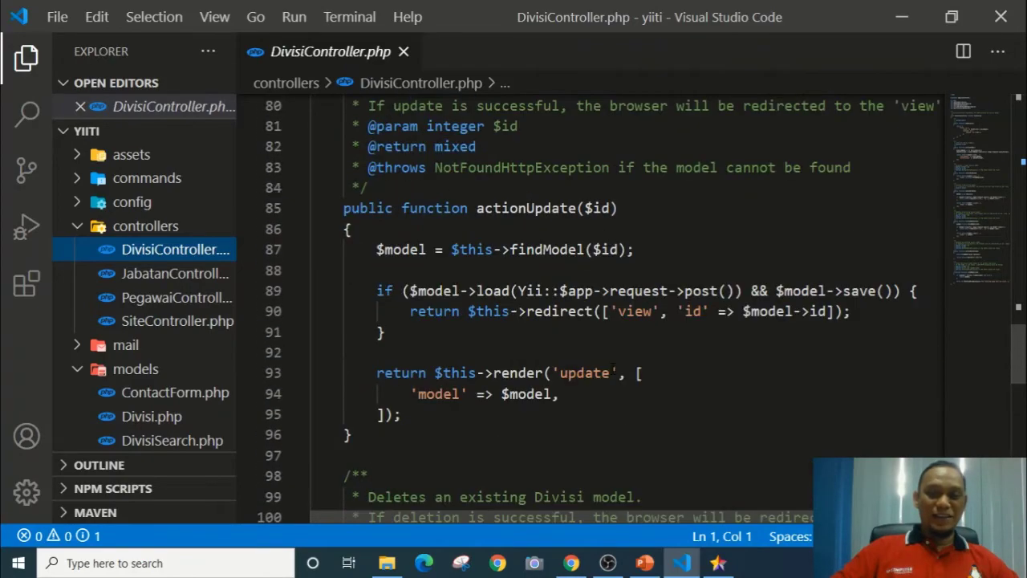
pyautogui.scroll(1, 634, 366)
pyautogui.scroll(-6, 634, 367)
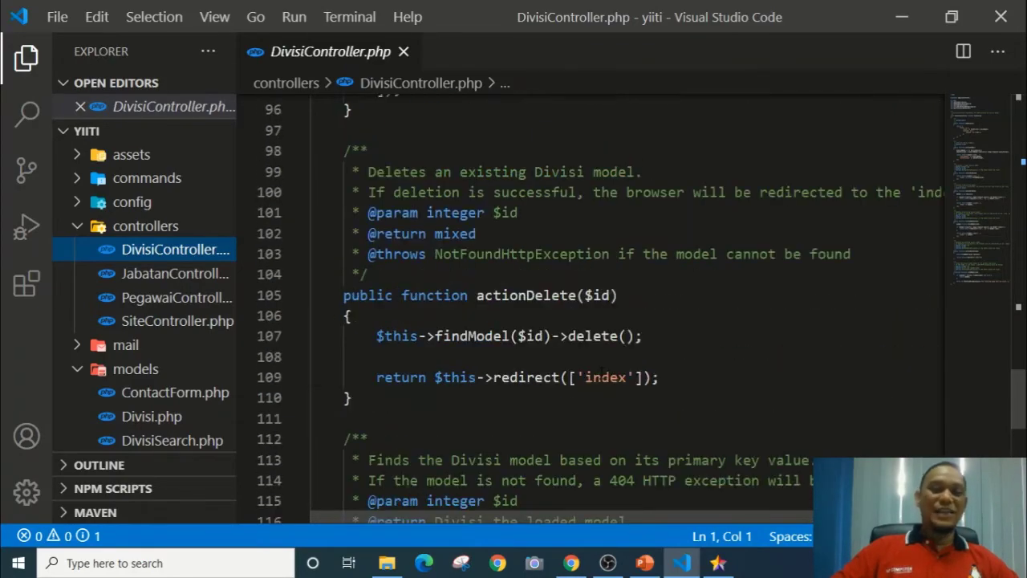
pyautogui.scroll(-2, 598, 372)
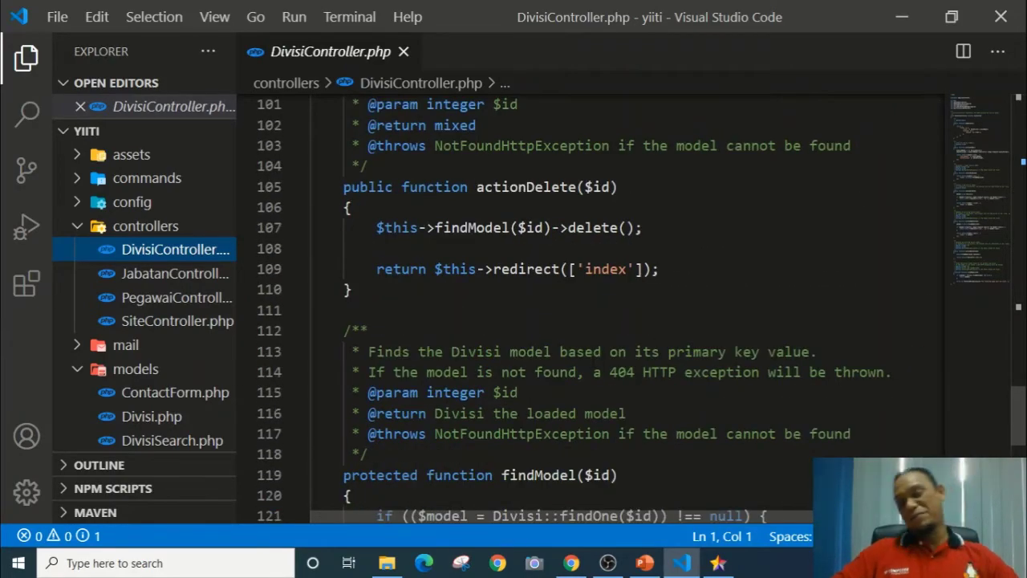
pyautogui.scroll(8, 536, 191)
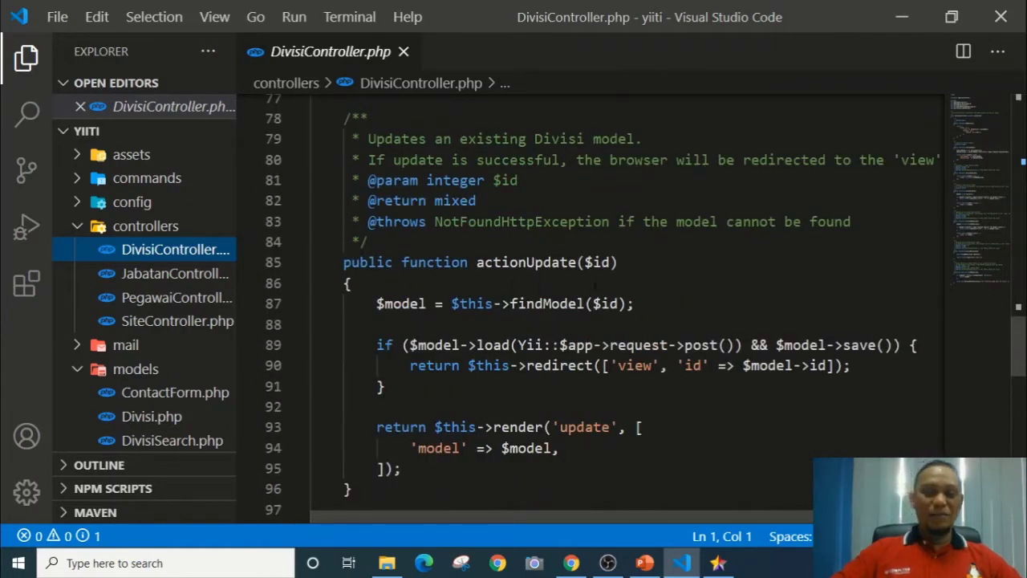
pyautogui.scroll(4, 600, 275)
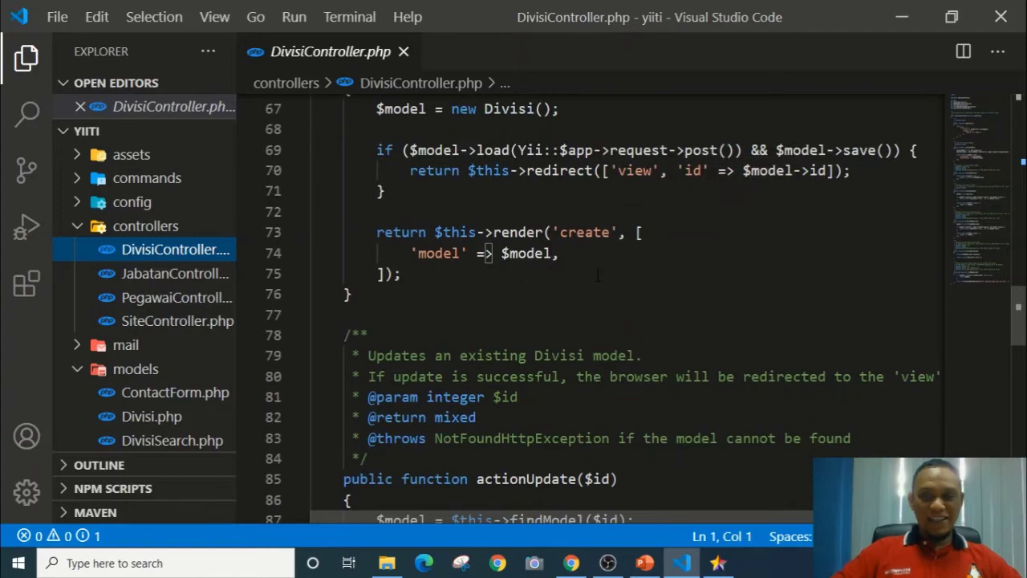
pyautogui.scroll(2, 598, 275)
pyautogui.scroll(-6, 598, 275)
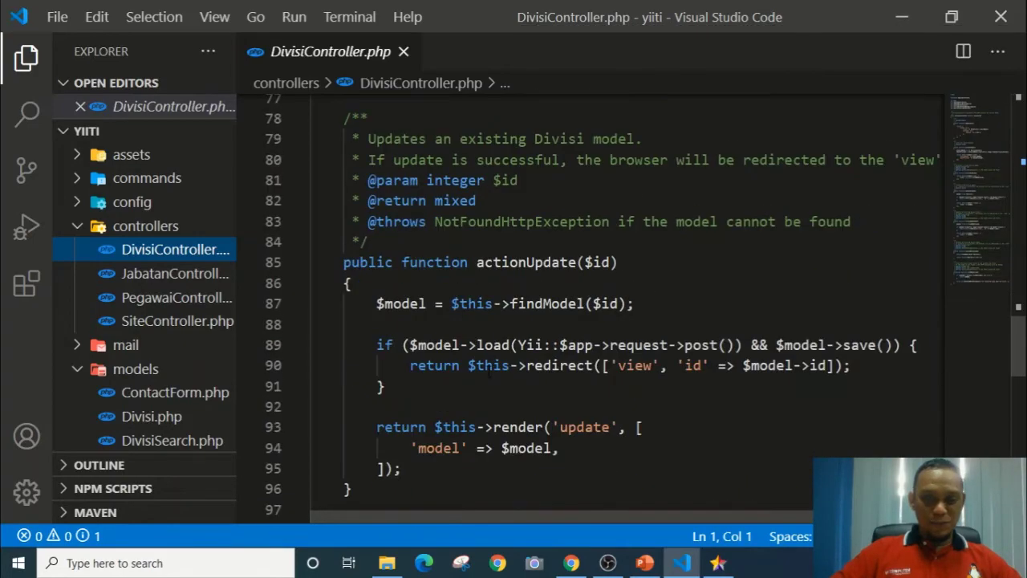
pyautogui.scroll(-6, 488, 369)
pyautogui.scroll(-3, 488, 367)
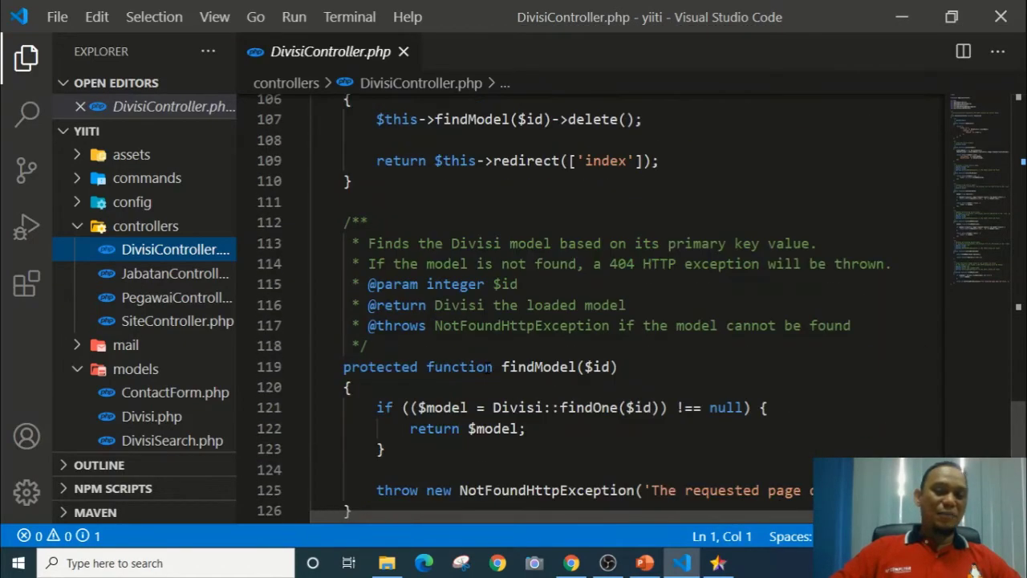
pyautogui.scroll(-1, 804, 366)
pyautogui.scroll(-3, 582, 329)
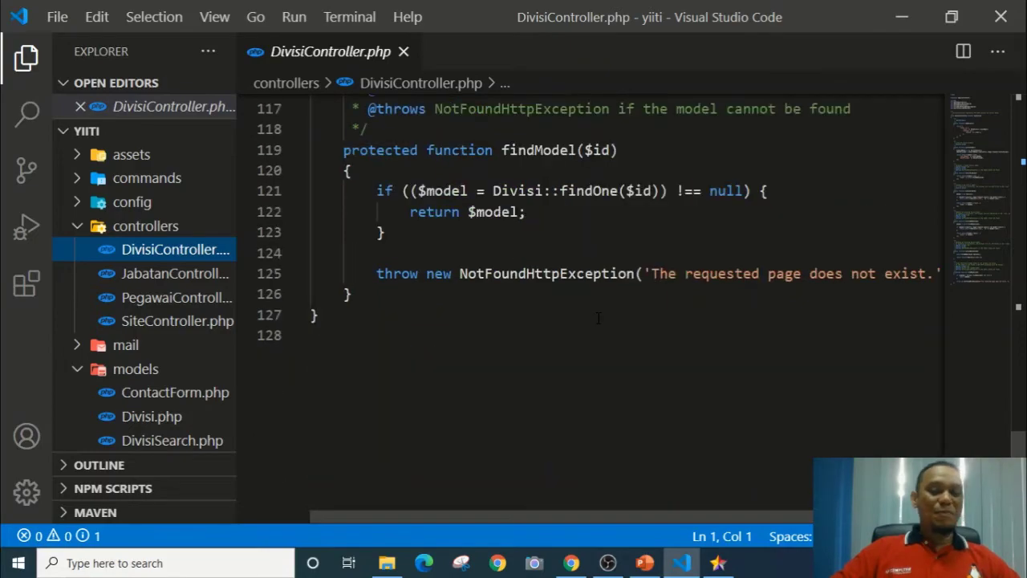
pyautogui.scroll(14, 594, 321)
pyautogui.scroll(3, 614, 307)
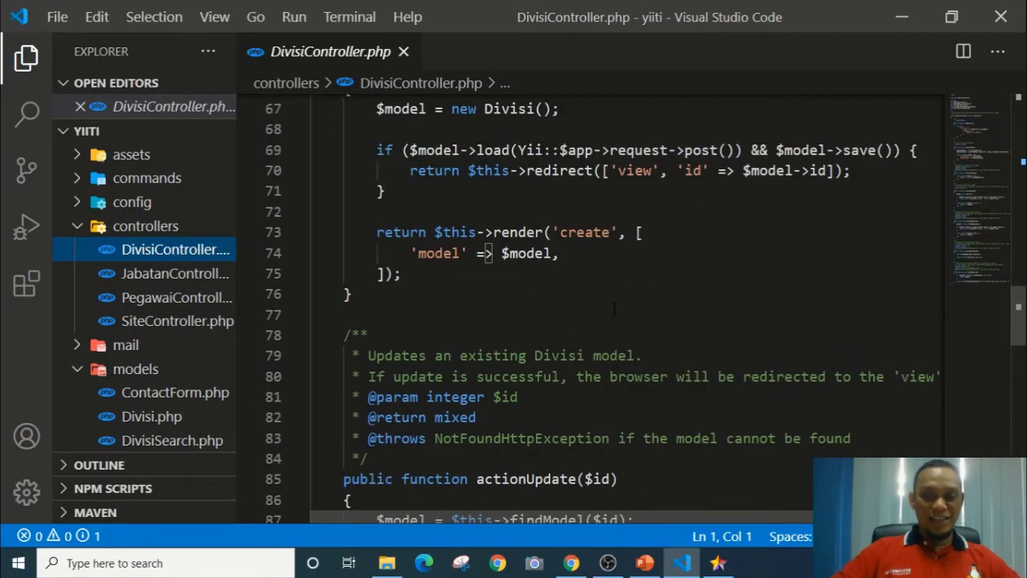
pyautogui.scroll(3, 614, 308)
pyautogui.scroll(4, 610, 309)
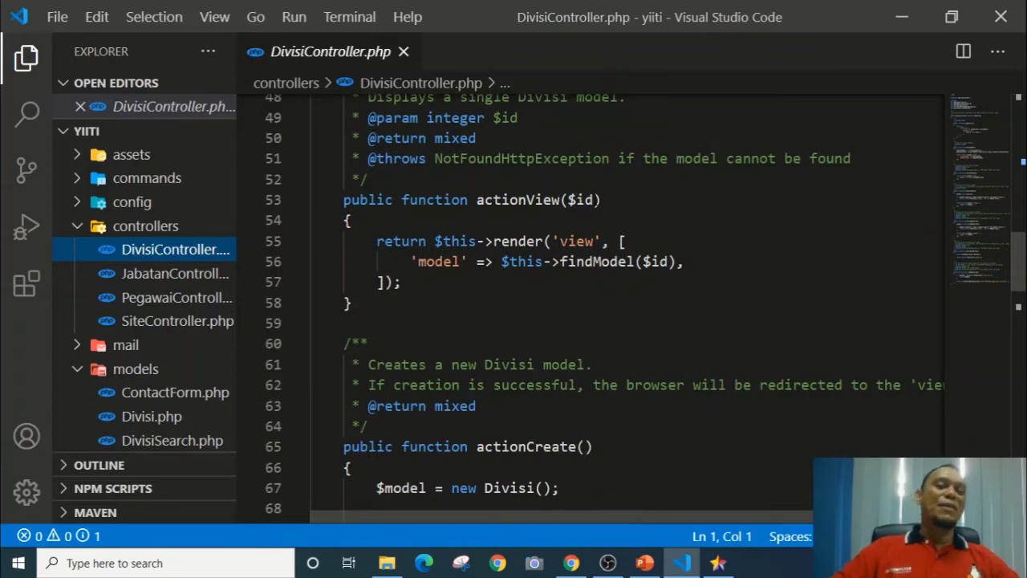
# - Switch to StarUML and rename the new operation under create() in the Jenis class view(id)
pyautogui.click(718, 562)
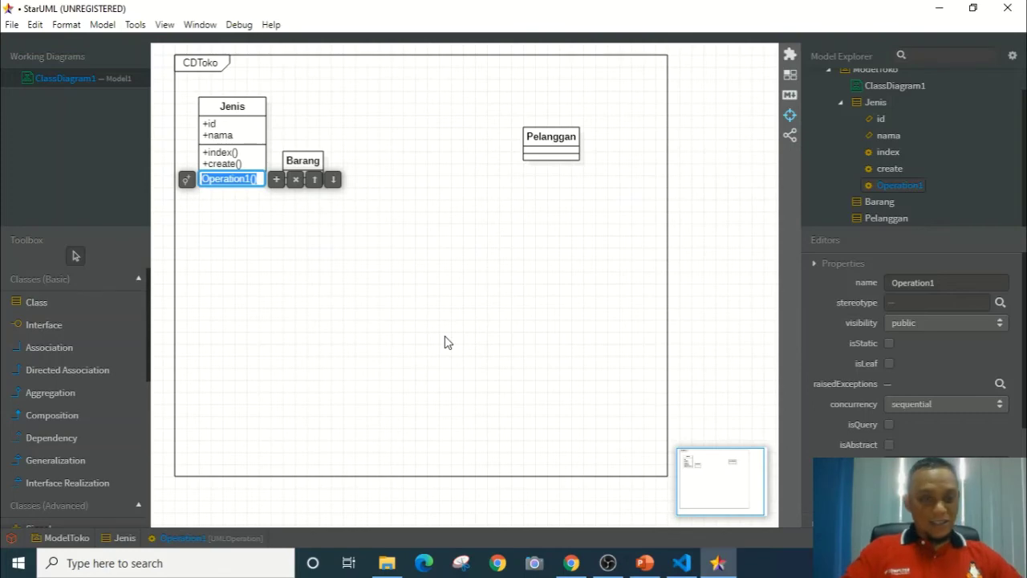
pyautogui.write('view')
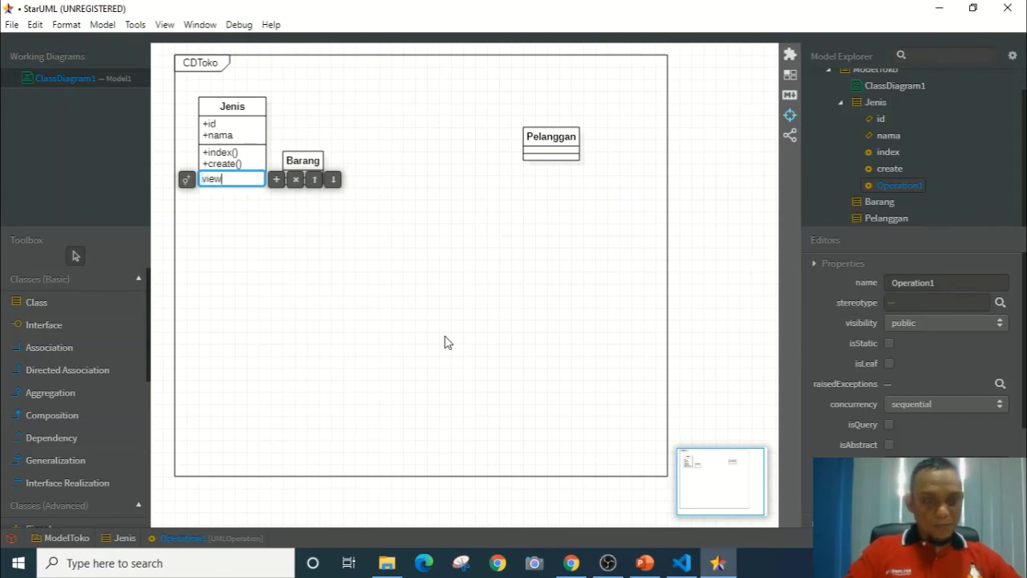
pyautogui.write('(id')
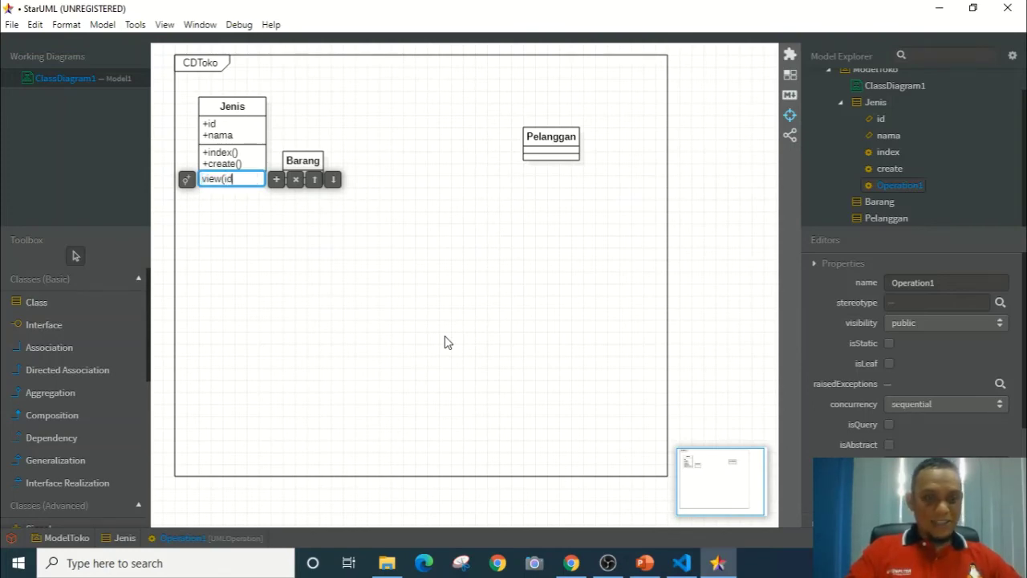
pyautogui.write(')')
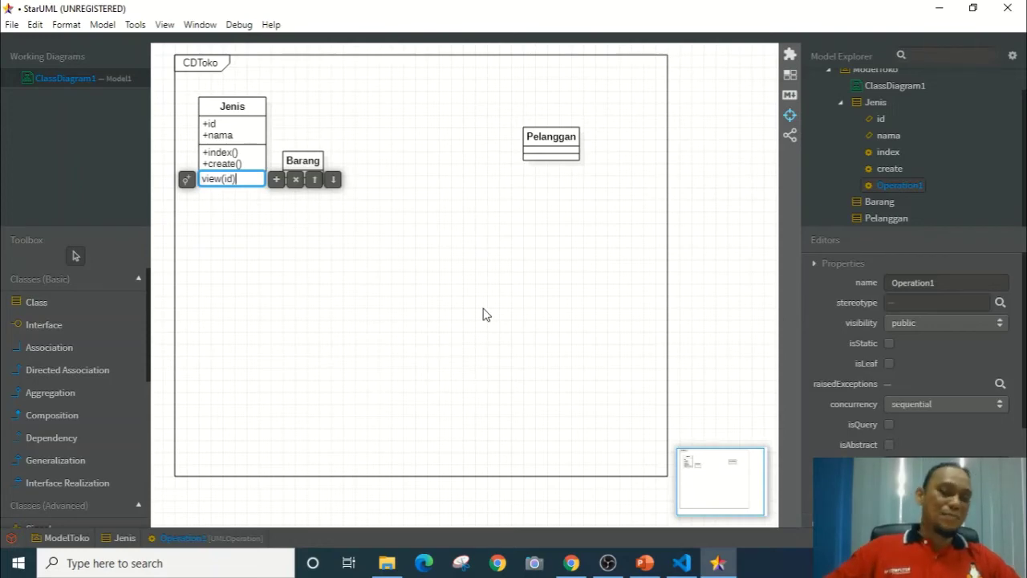
# - Add two operations named update(id) and delete(id) below view(id) in the Jenis class
pyautogui.click(276, 179)
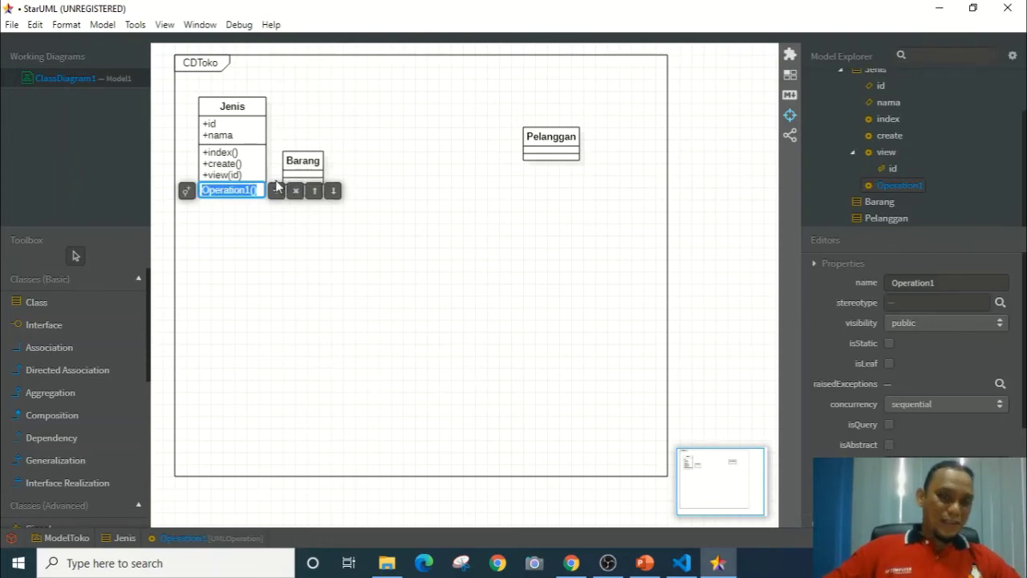
pyautogui.write('update')
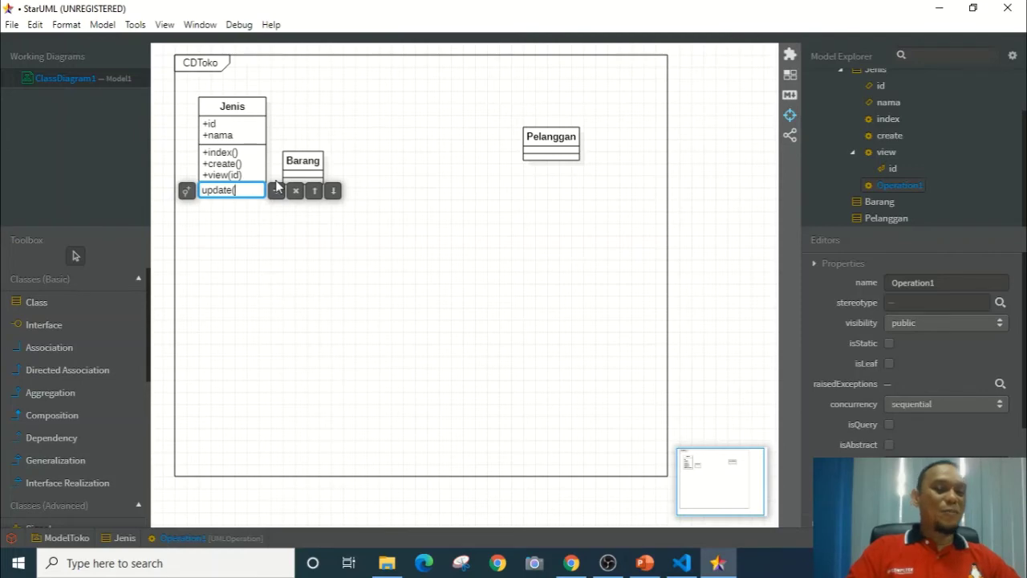
pyautogui.write('(id')
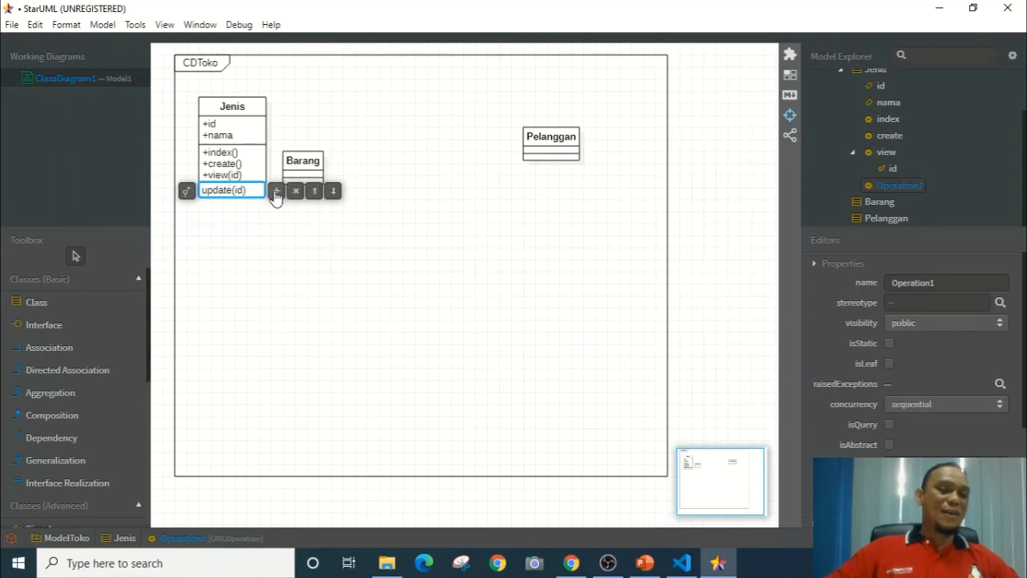
pyautogui.click(276, 192)
pyautogui.write('delet')
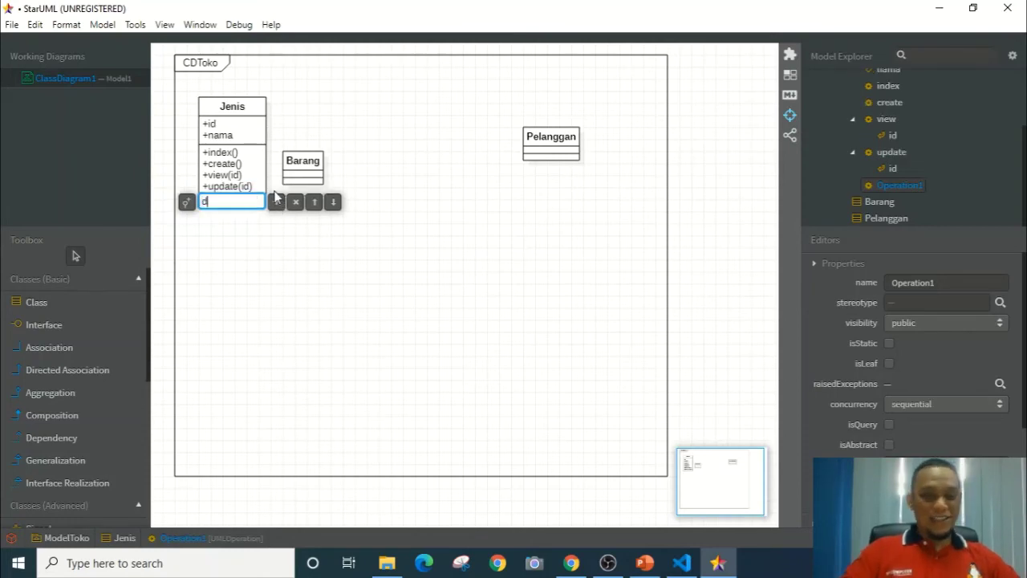
pyautogui.press('BackSpace')
pyautogui.press('BackSpace')
pyautogui.write('e')
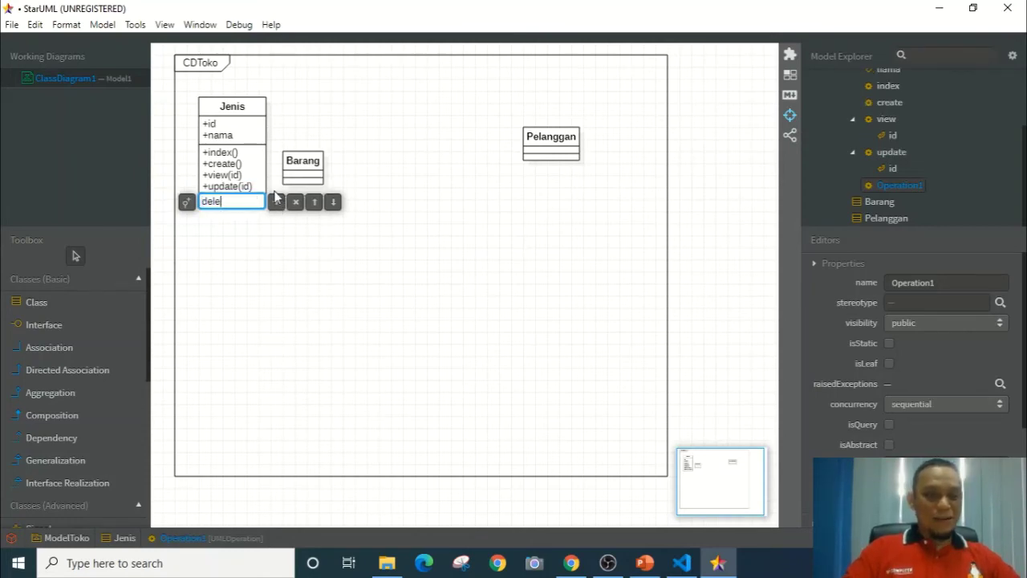
pyautogui.write('te(id)')
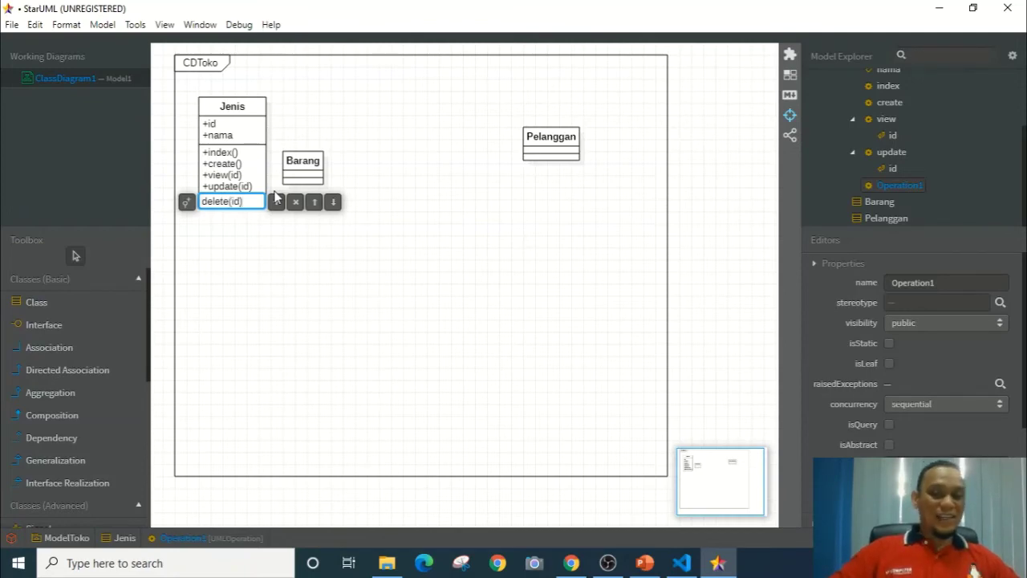
# - Check the findModel function in Visual Studio Code and add an operation named findBy(id) below delete(id) in StarUML's Jenis class
pyautogui.click(681, 562)
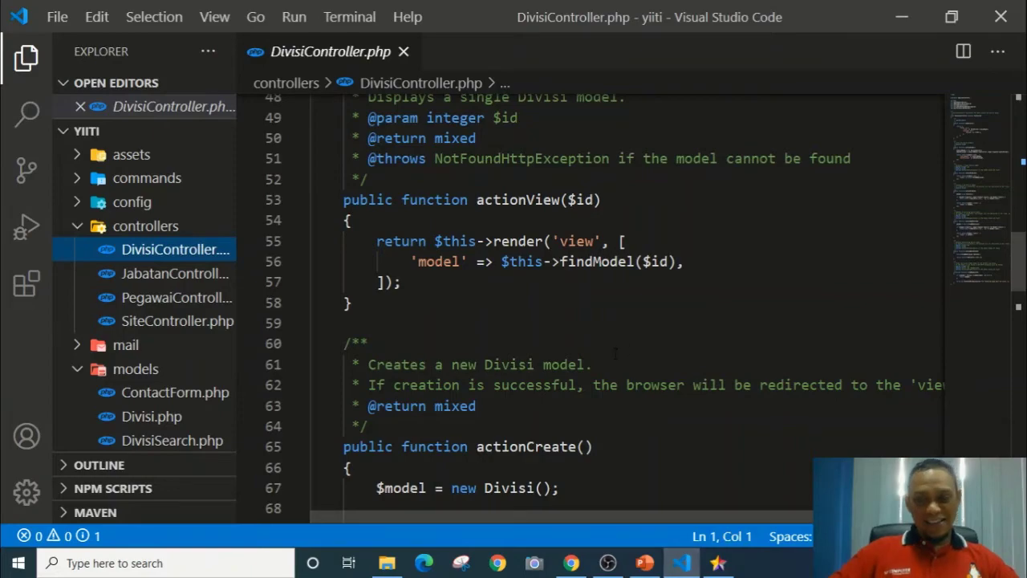
pyautogui.scroll(-10, 616, 353)
pyautogui.scroll(-8, 616, 365)
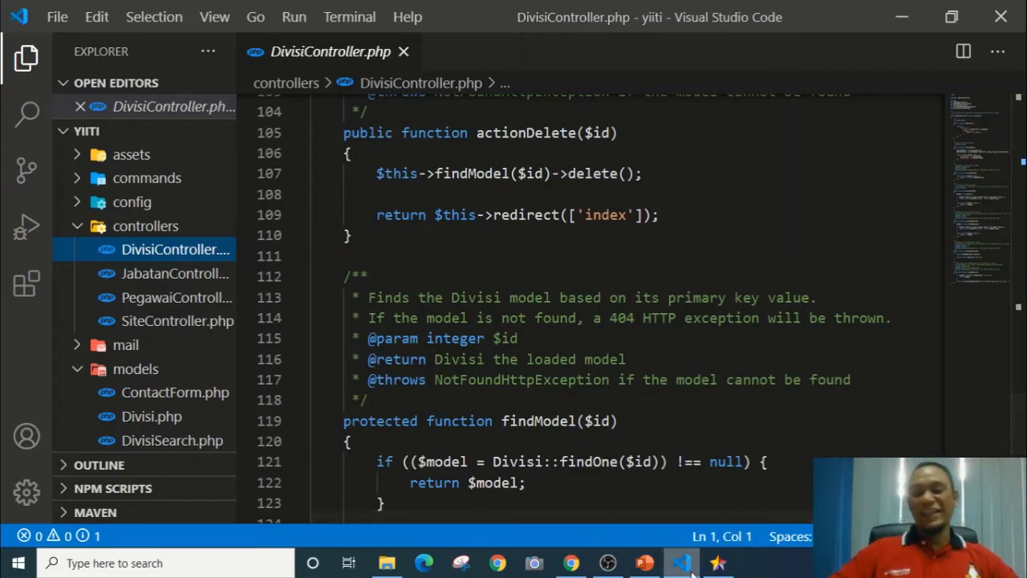
pyautogui.click(718, 563)
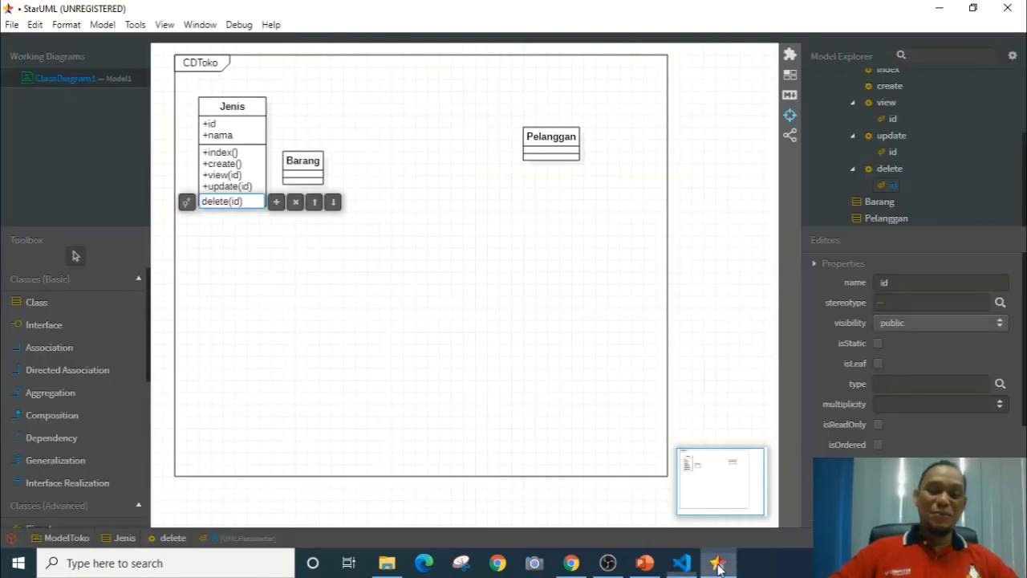
pyautogui.click(274, 202)
pyautogui.write('find')
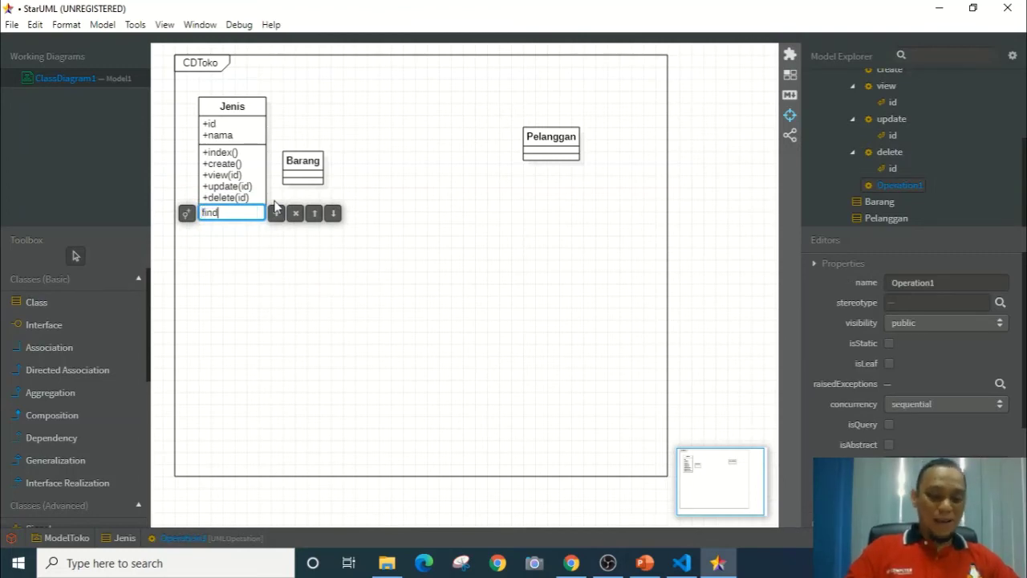
pyautogui.write('By(id)')
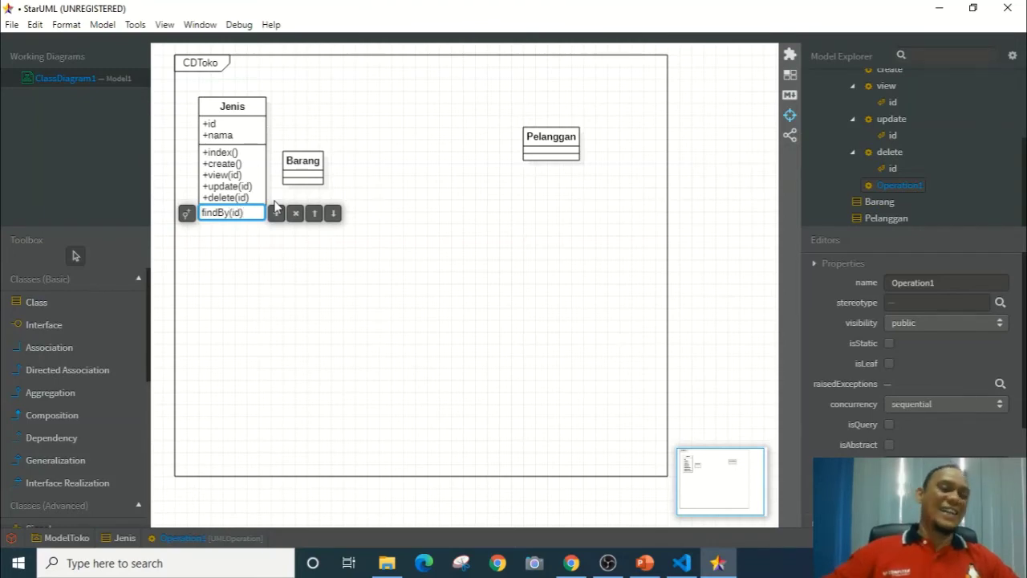
pyautogui.click(265, 285)
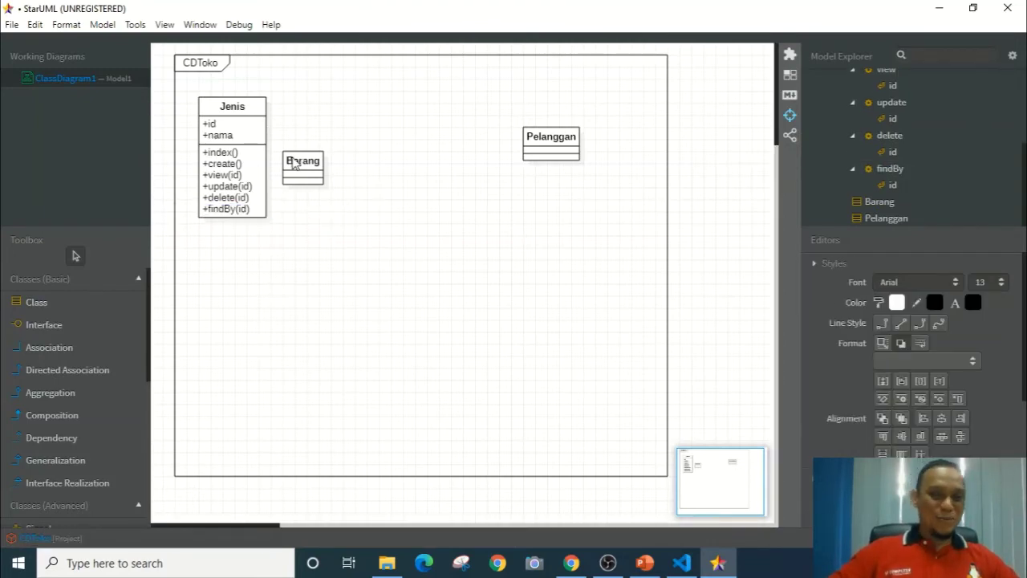
# - Move the Barang class farther away from Jenis and give it an attribute named id
pyautogui.moveTo(292, 160); pyautogui.dragTo(319, 171)
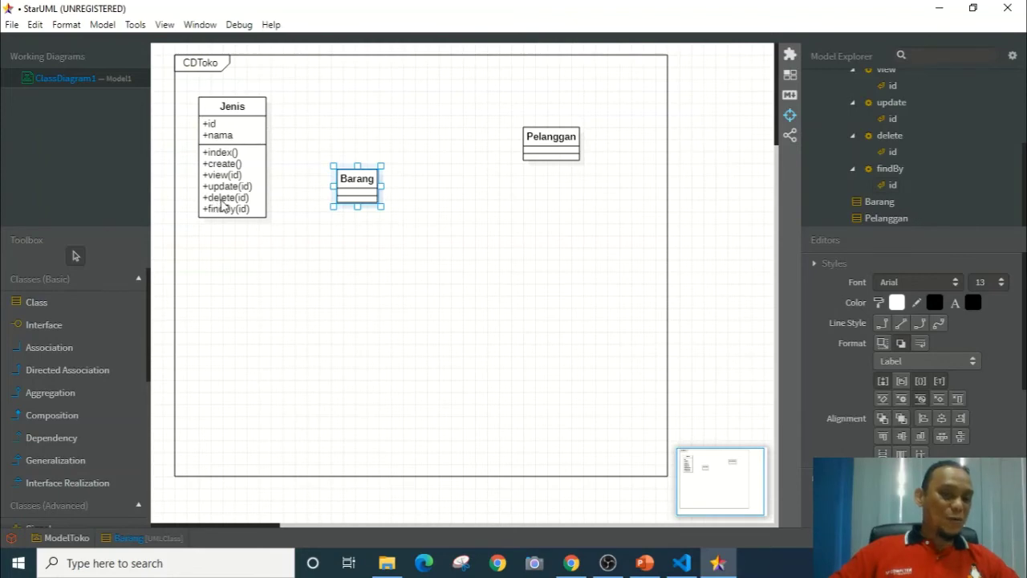
pyautogui.doubleClick(365, 181)
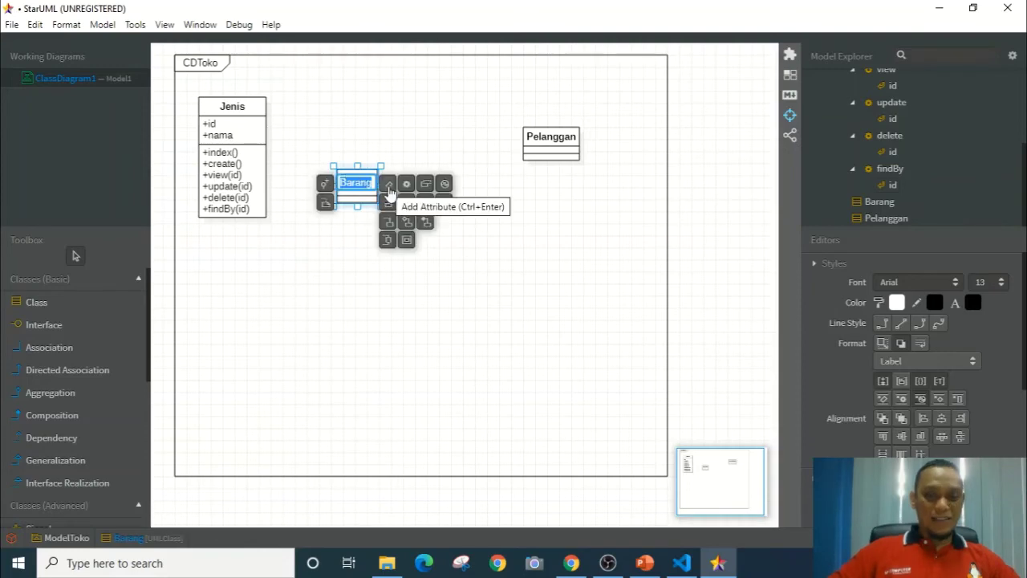
pyautogui.click(388, 189)
pyautogui.press('BackSpace')
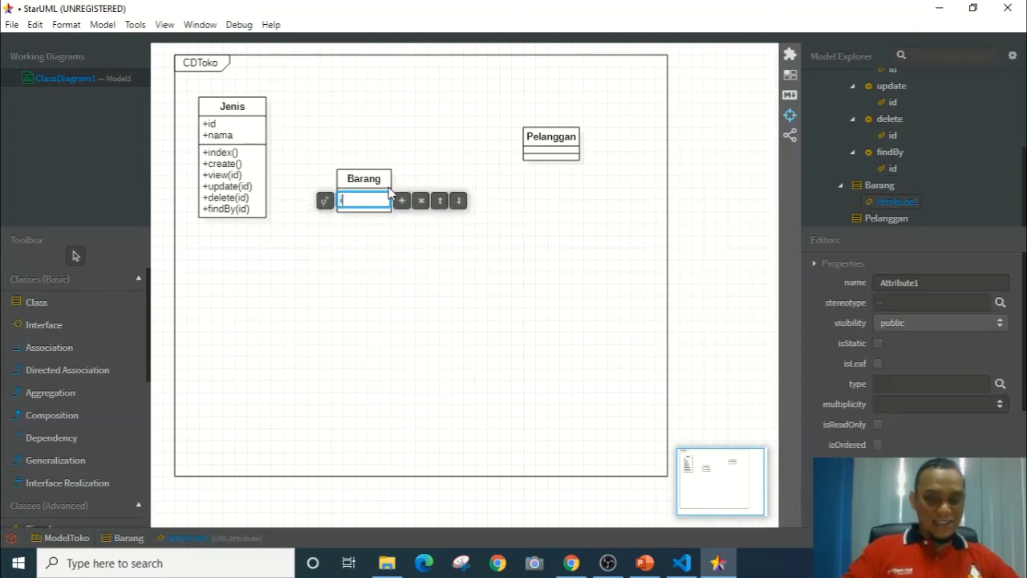
pyautogui.write('id')
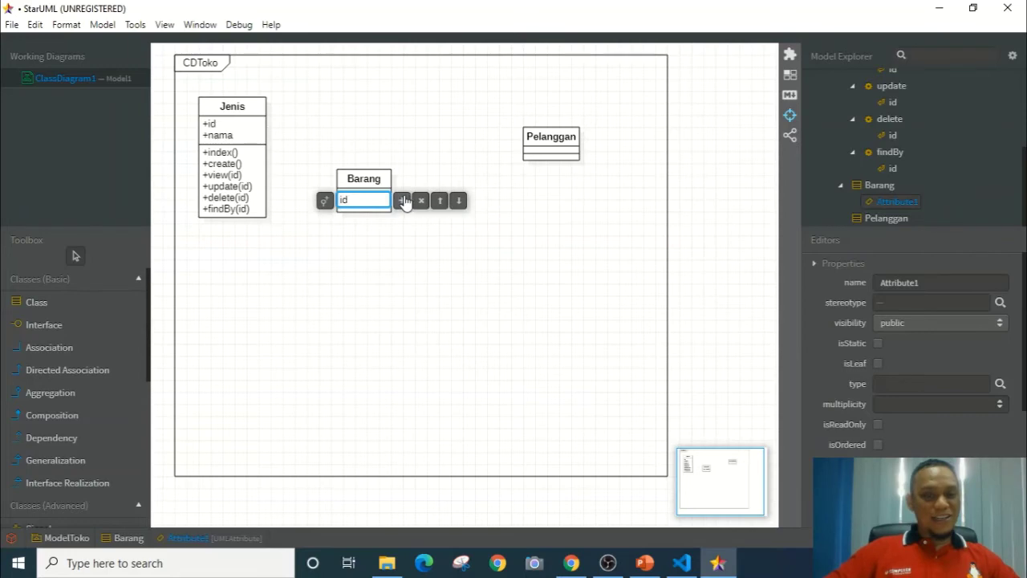
# - Add the attributes kode, nama, harga and stok below id in the Barang class
pyautogui.click(402, 201)
pyautogui.write('kode')
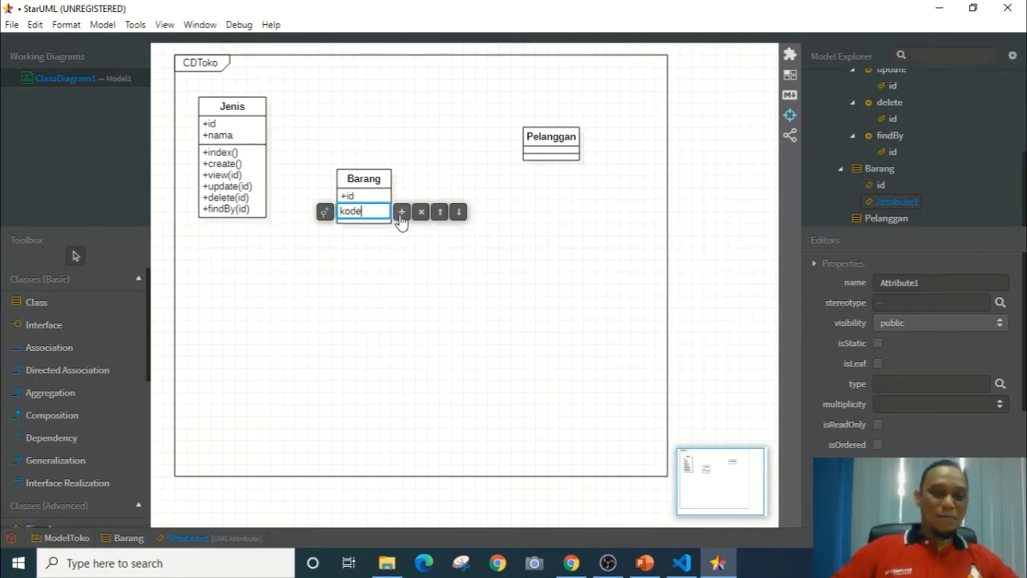
pyautogui.click(401, 213)
pyautogui.write('nama')
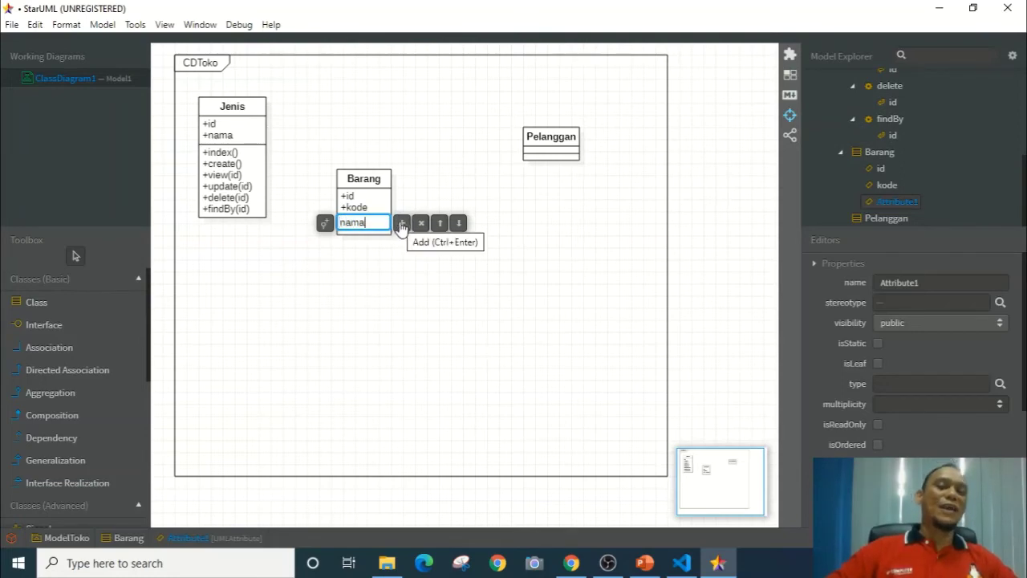
pyautogui.click(401, 224)
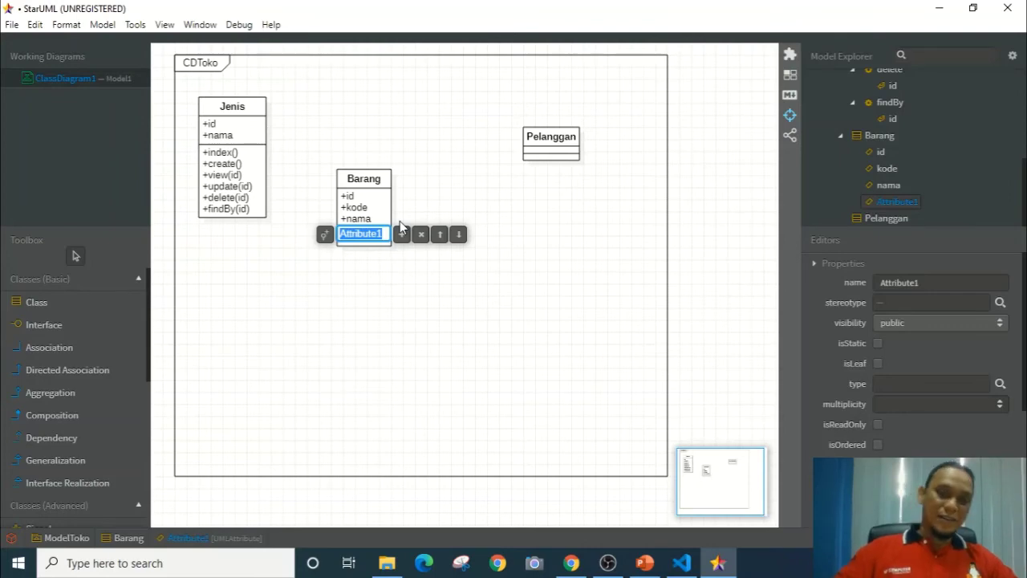
pyautogui.write('harga')
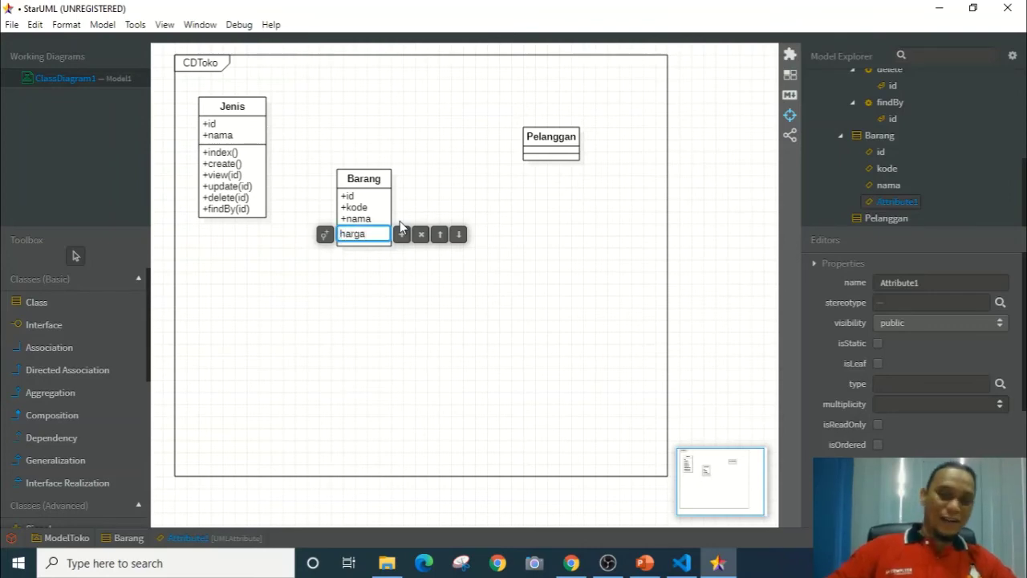
pyautogui.click(402, 234)
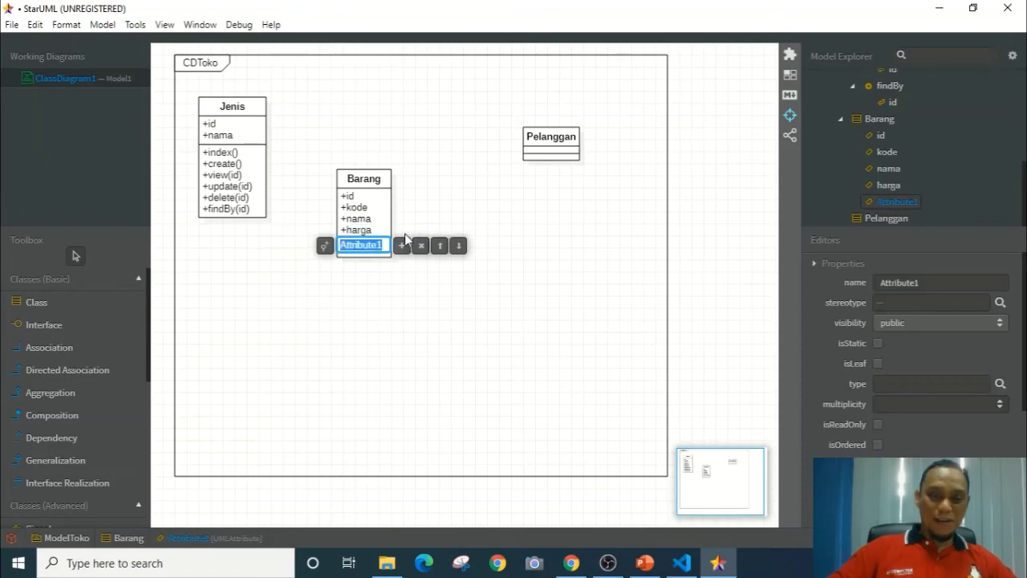
pyautogui.write('stok')
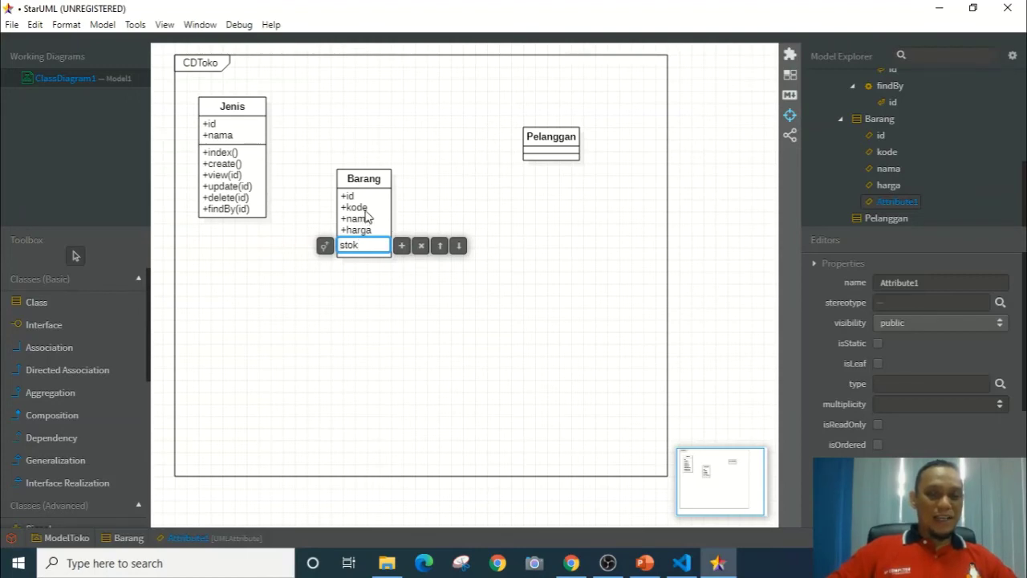
# - Switch to Visual Studio Code and open the Divisi.php model to view its attributeLabels function
pyautogui.click(681, 563)
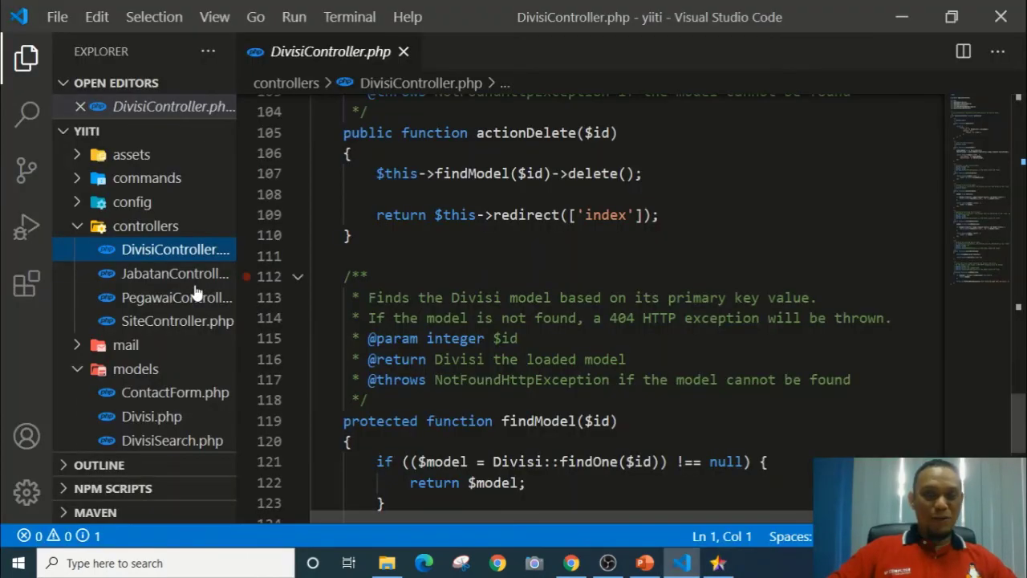
pyautogui.scroll(-3, 165, 212)
pyautogui.scroll(-3, 177, 232)
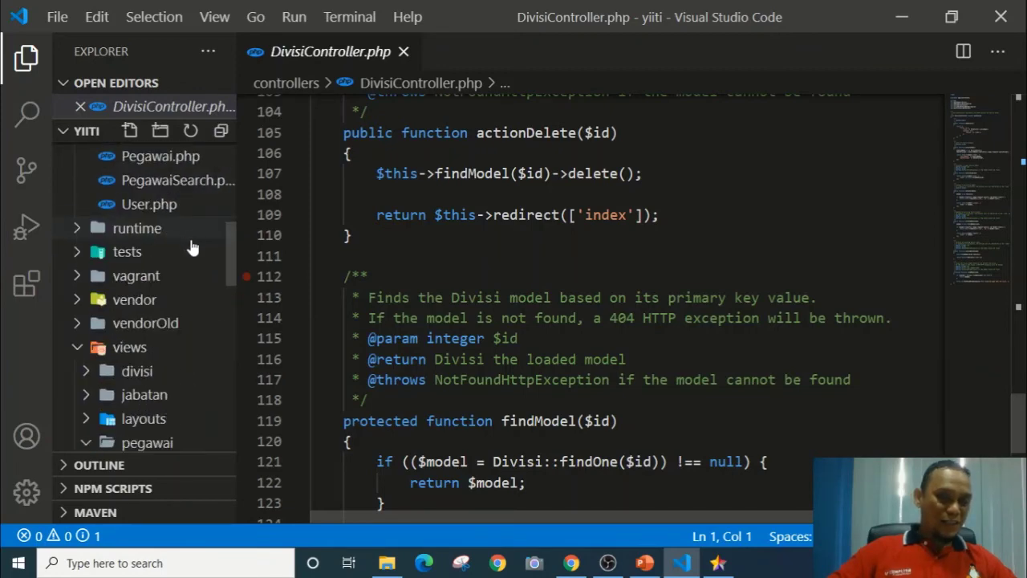
pyautogui.scroll(5, 192, 284)
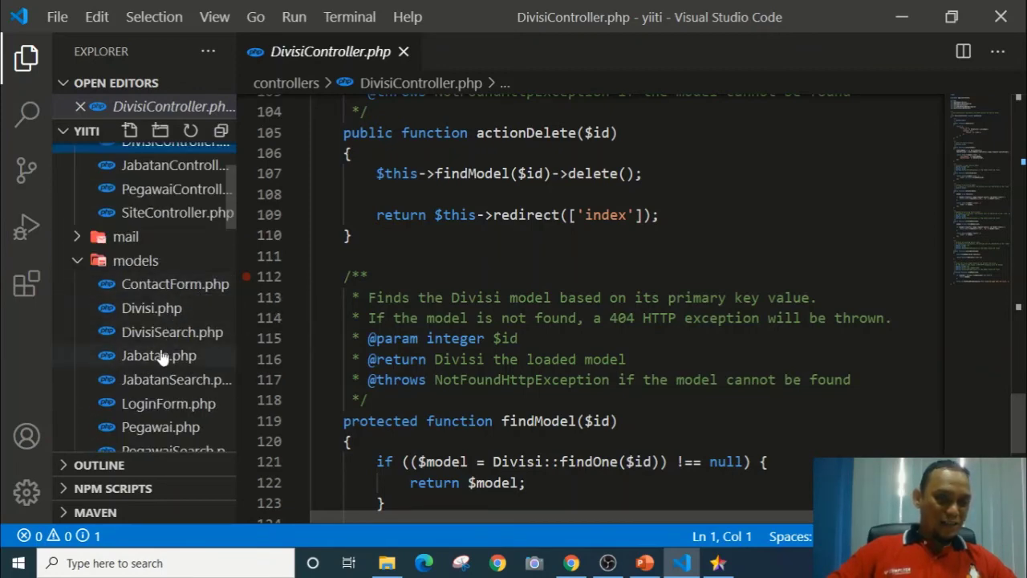
pyautogui.click(158, 316)
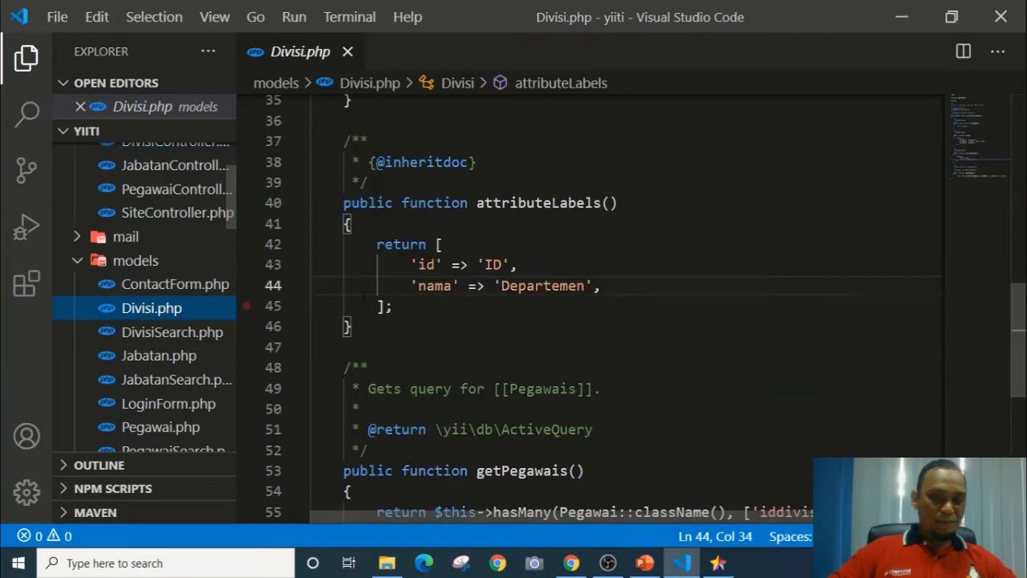
# - Open the Pegawai.php model and examine its rules and attributeLabels functions, including the idjabatan and iddivisi attributes
pyautogui.scroll(-1, 196, 399)
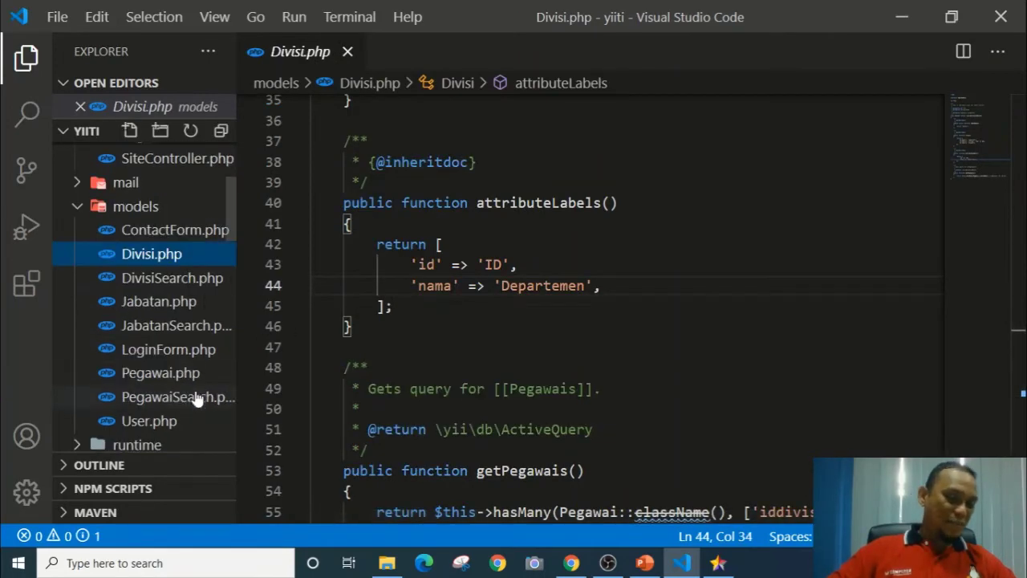
pyautogui.click(161, 372)
pyautogui.scroll(3, 575, 251)
pyautogui.scroll(1, 575, 251)
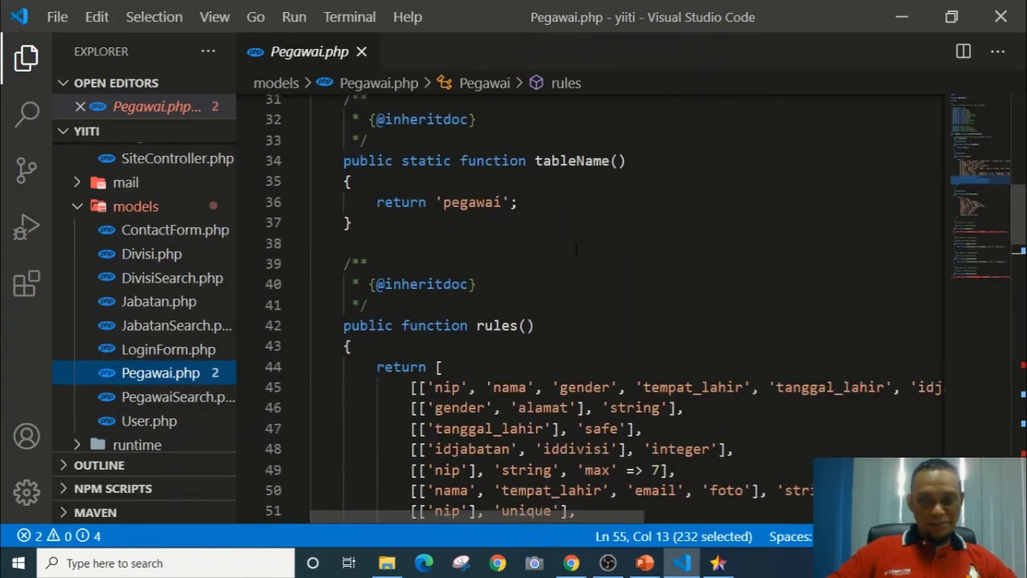
pyautogui.scroll(-4, 575, 251)
pyautogui.scroll(1, 566, 251)
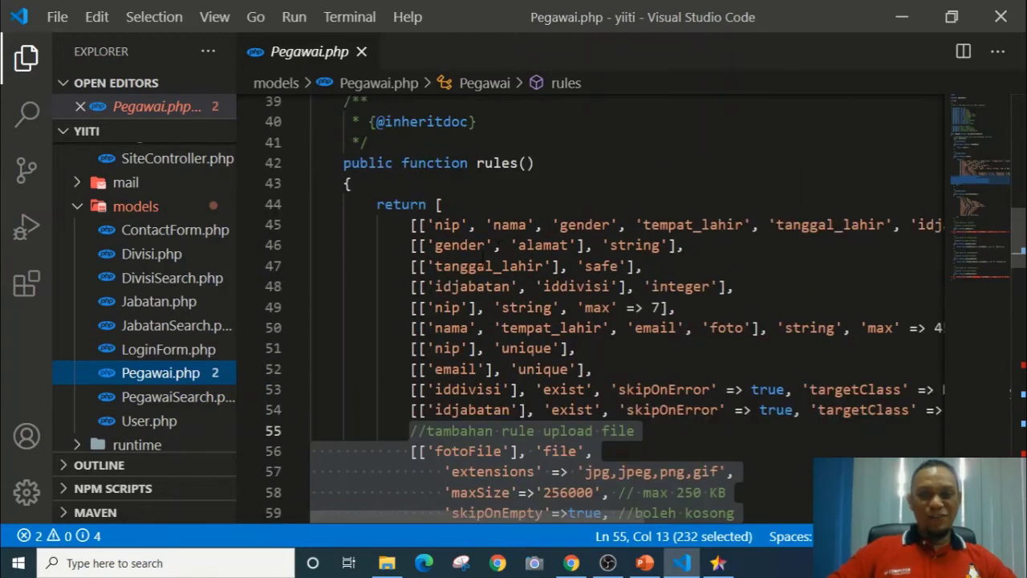
pyautogui.scroll(-8, 485, 259)
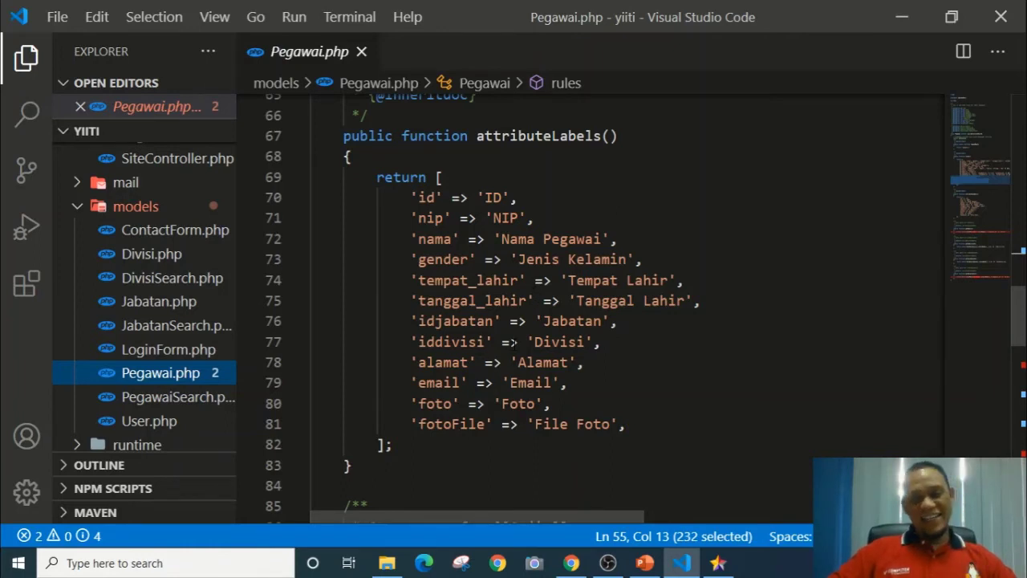
pyautogui.scroll(1, 514, 342)
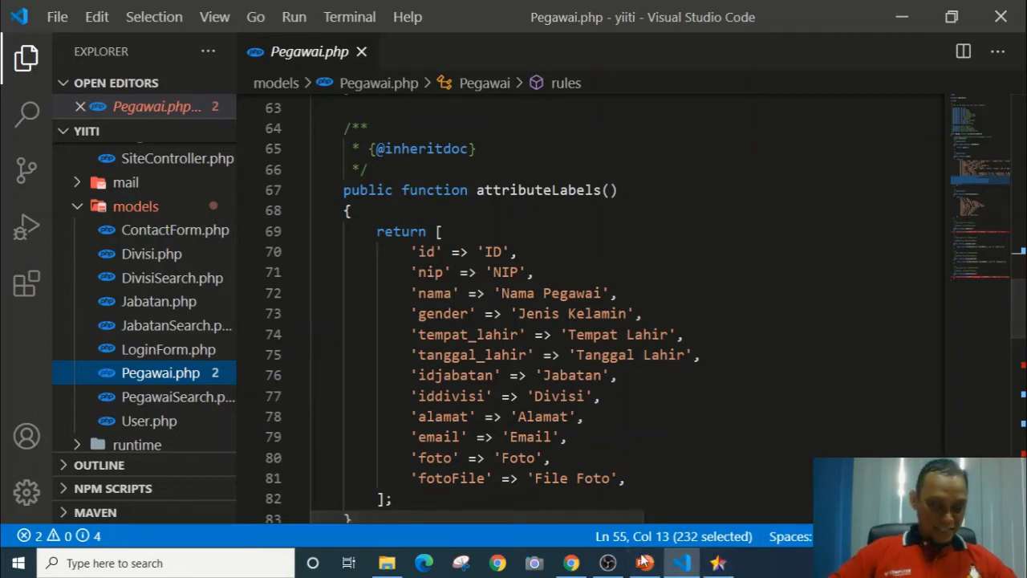
# - Switch to StarUML and add the attributes idjenis and foto below stok in the Barang class
pyautogui.click(690, 567)
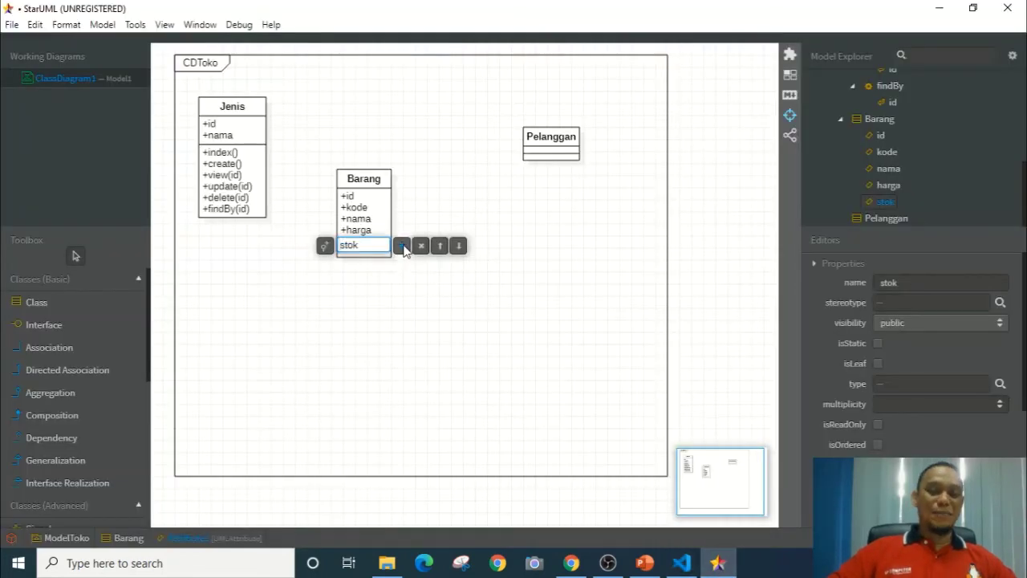
pyautogui.click(402, 246)
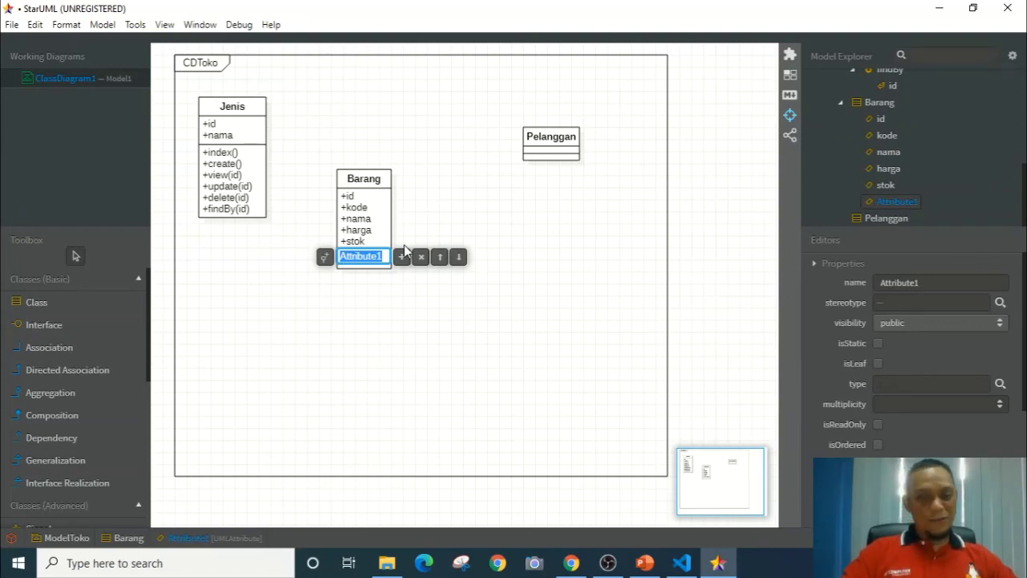
pyautogui.press('BackSpace')
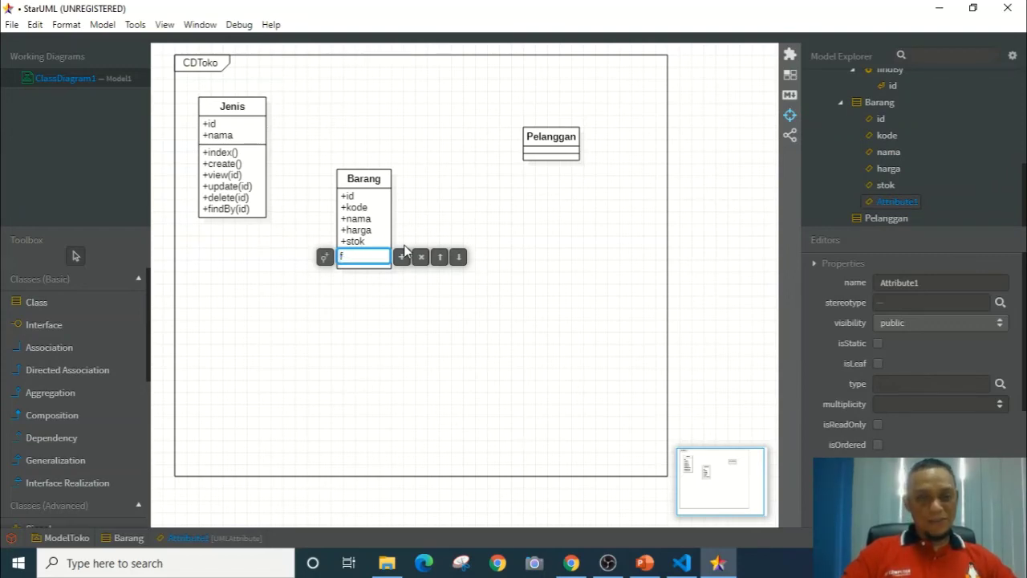
pyautogui.write('f')
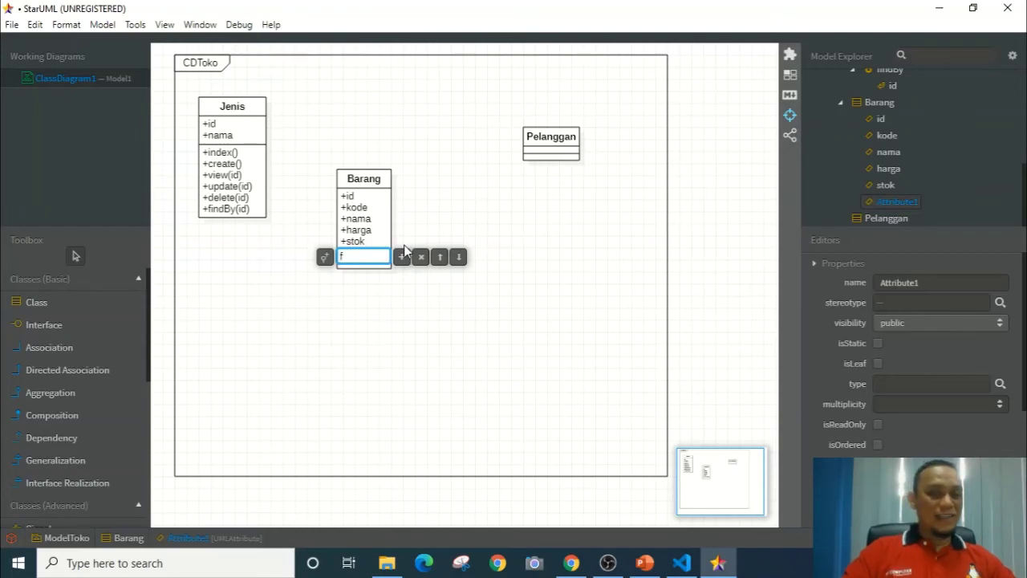
pyautogui.press('BackSpace')
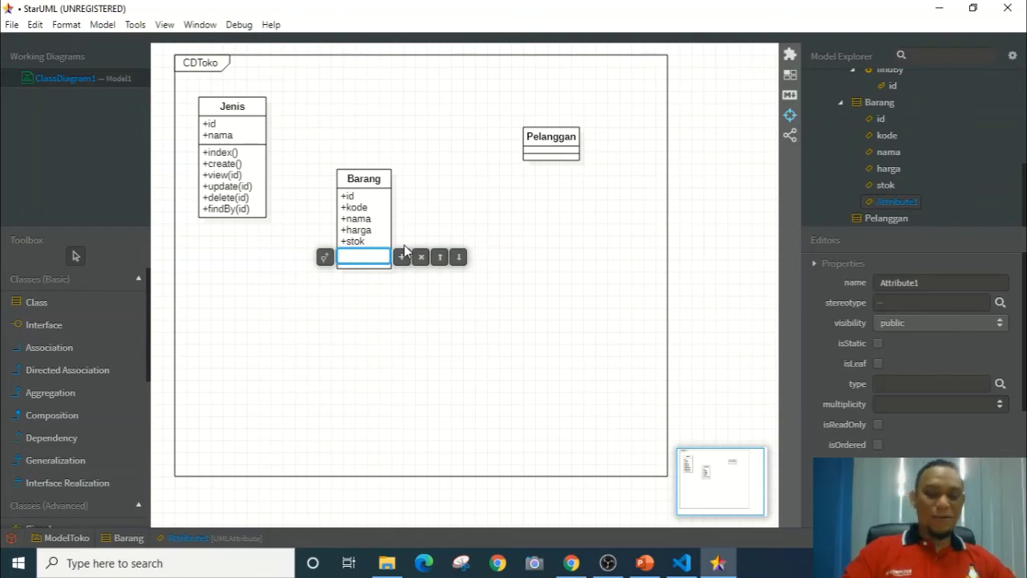
pyautogui.write('idjenis')
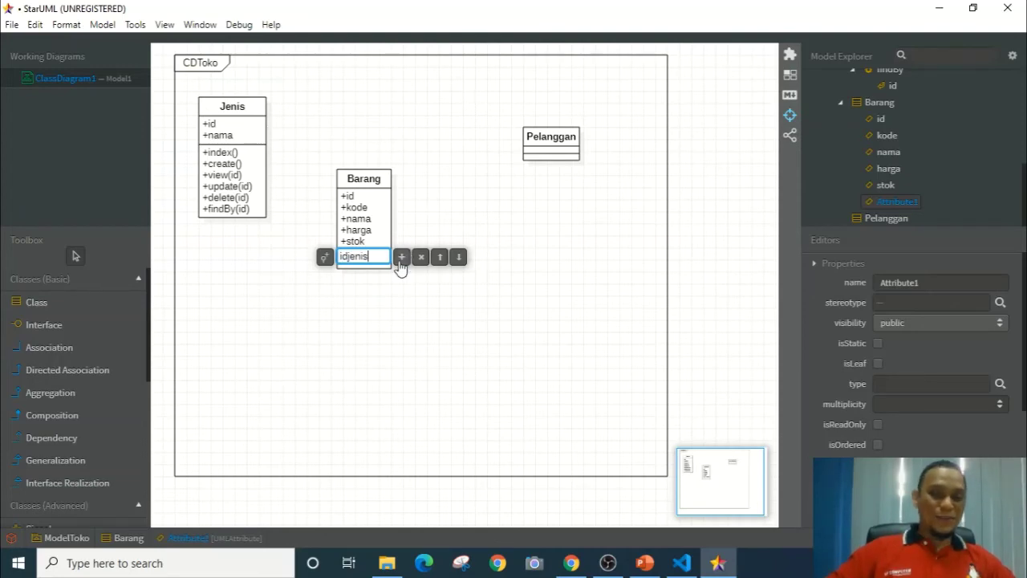
pyautogui.click(401, 259)
pyautogui.write('foto')
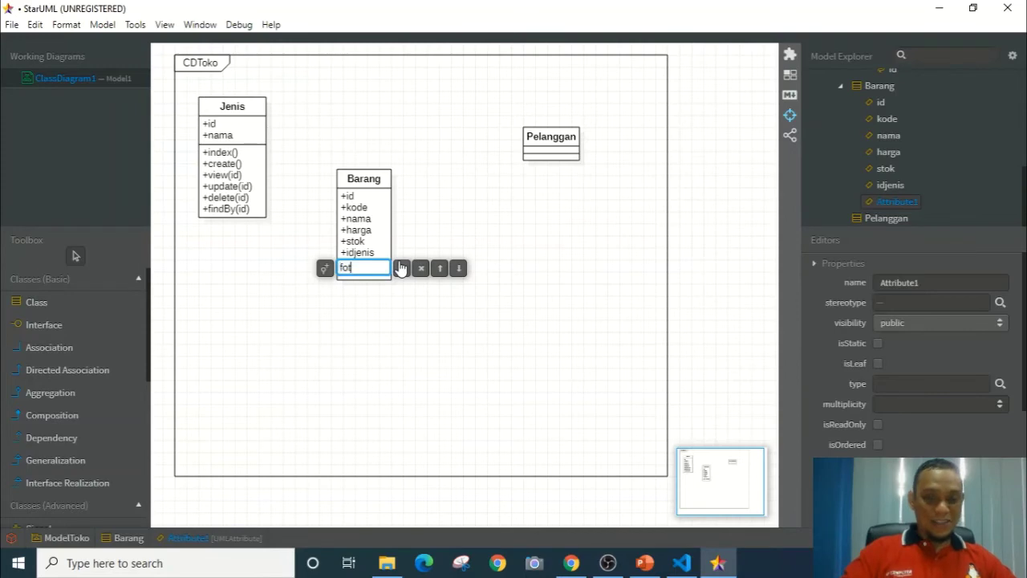
pyautogui.click(381, 308)
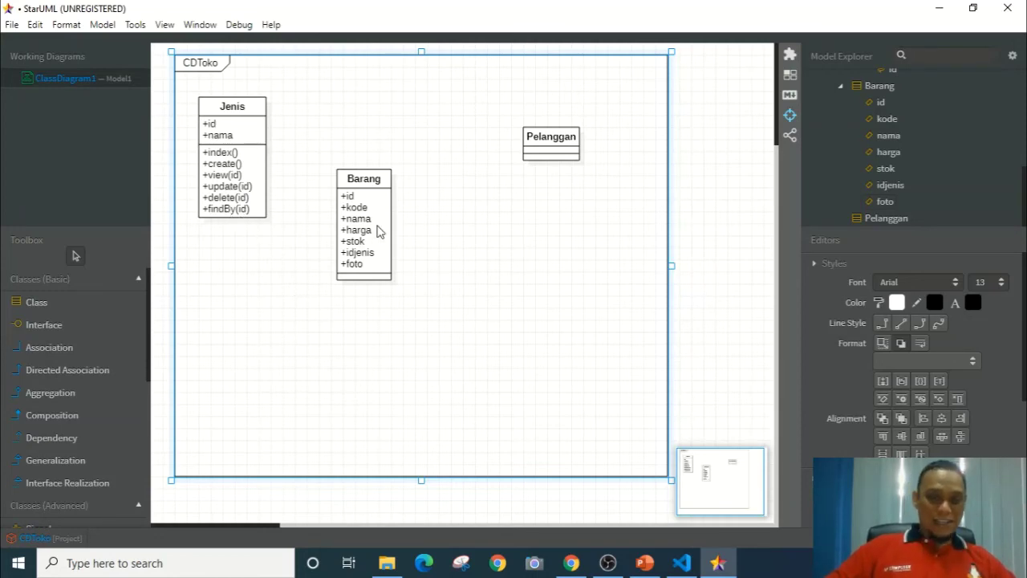
# - Set the Barang class's visibility to public and add the operations index(), create() and view(id) to it
pyautogui.doubleClick(380, 232)
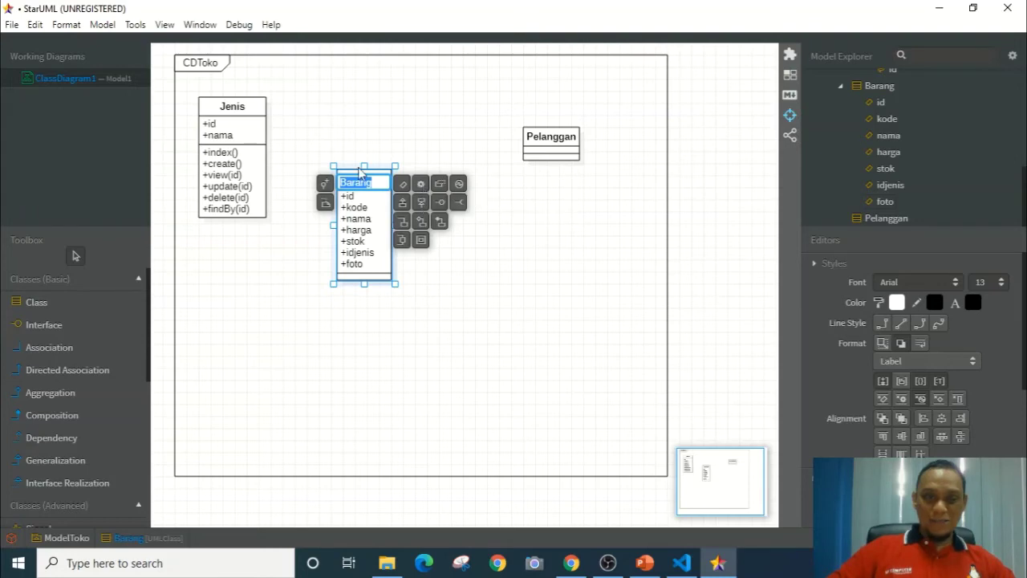
pyautogui.click(325, 185)
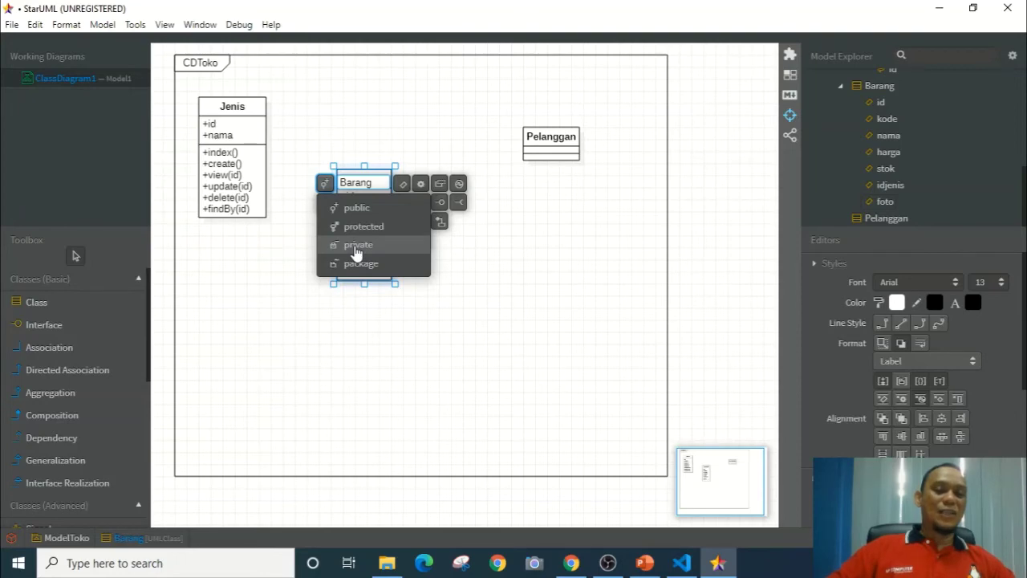
pyautogui.click(369, 207)
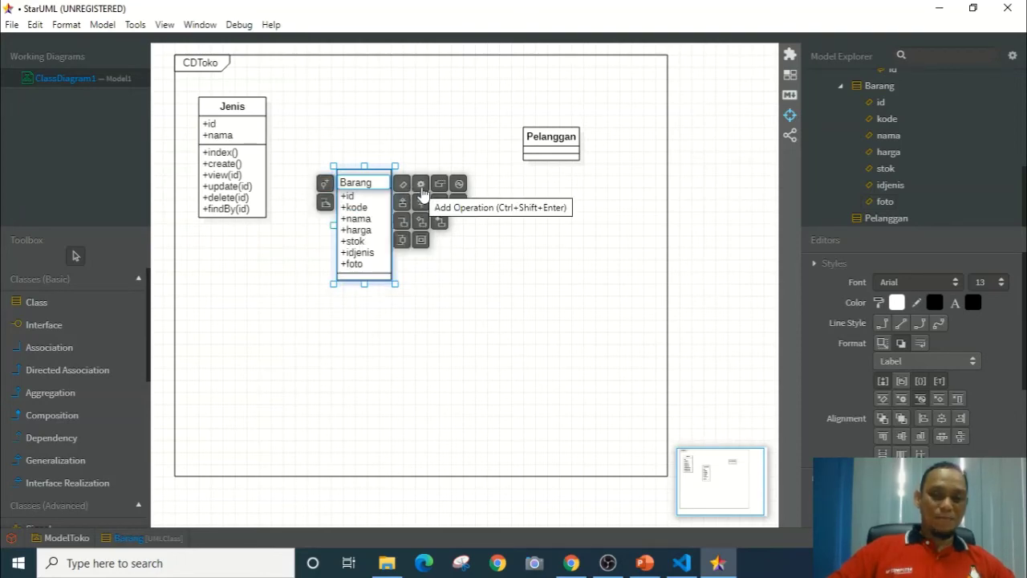
pyautogui.click(421, 184)
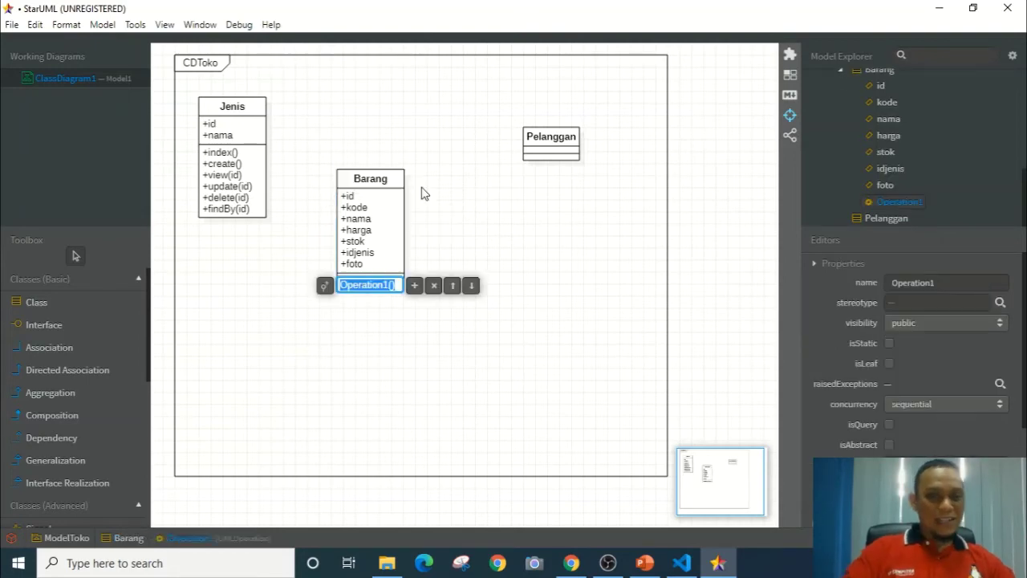
pyautogui.write('ind')
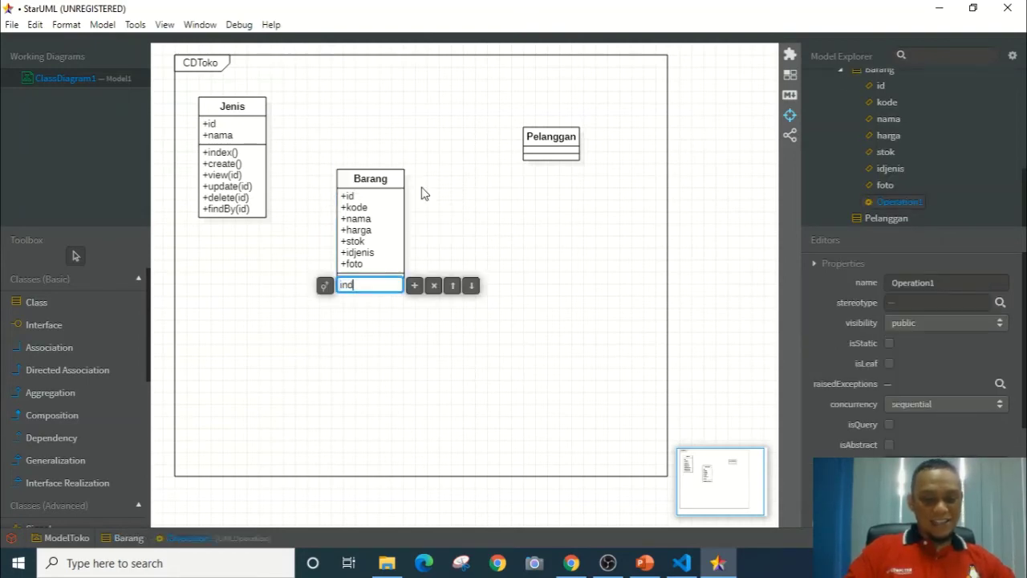
pyautogui.write('ex()')
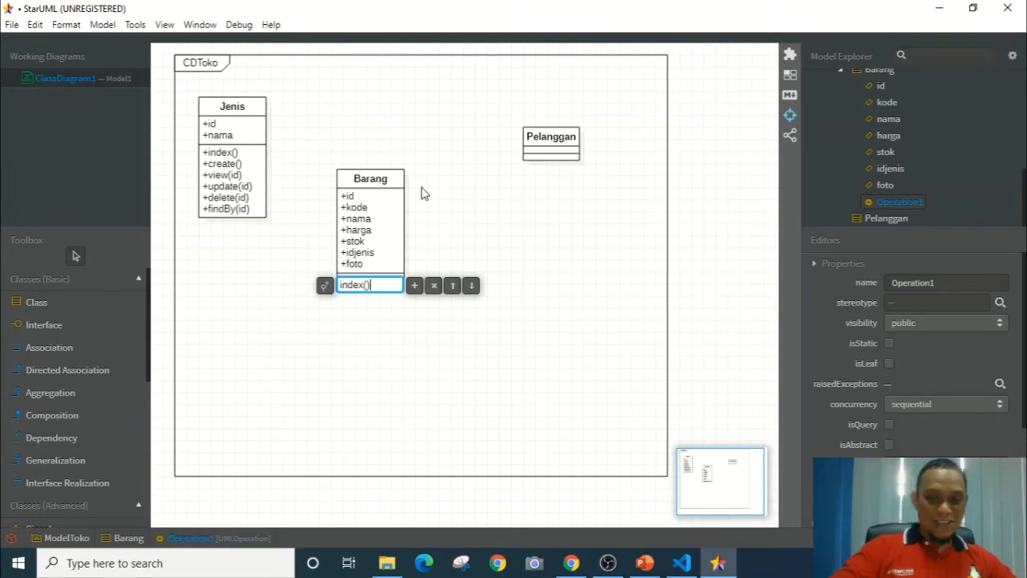
pyautogui.click(415, 287)
pyautogui.write('create(')
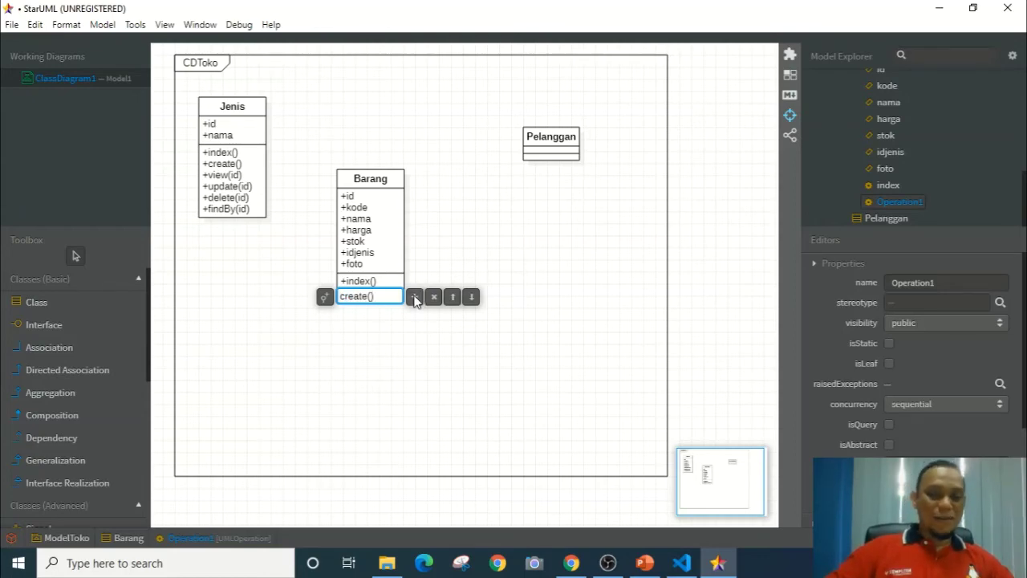
pyautogui.click(414, 297)
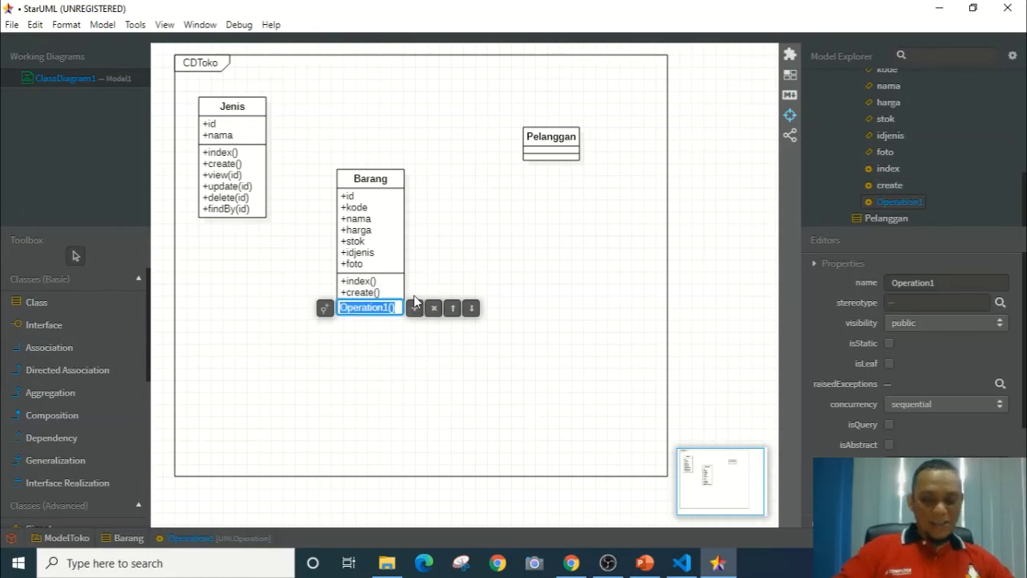
pyautogui.write('view(')
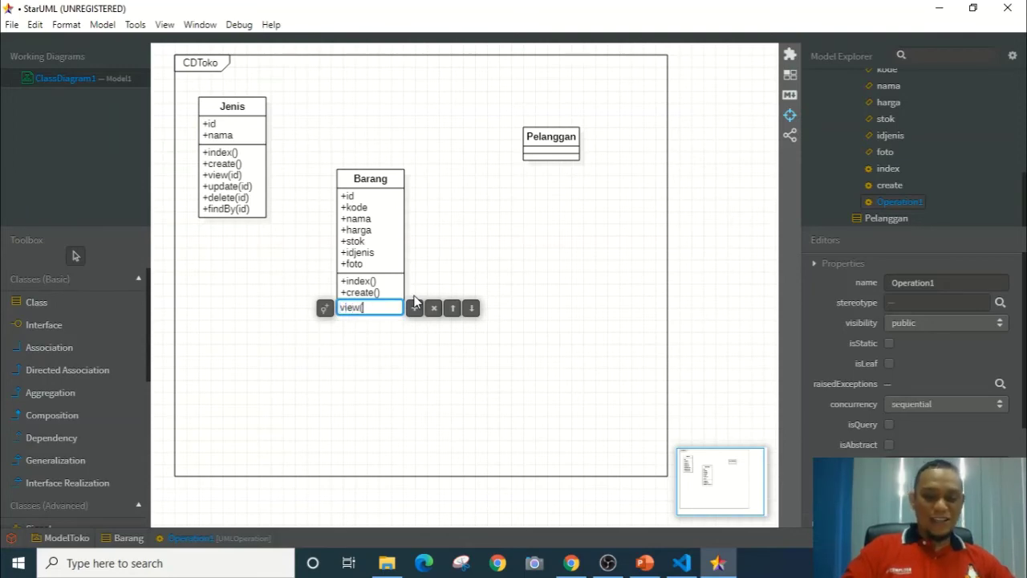
pyautogui.write('id)')
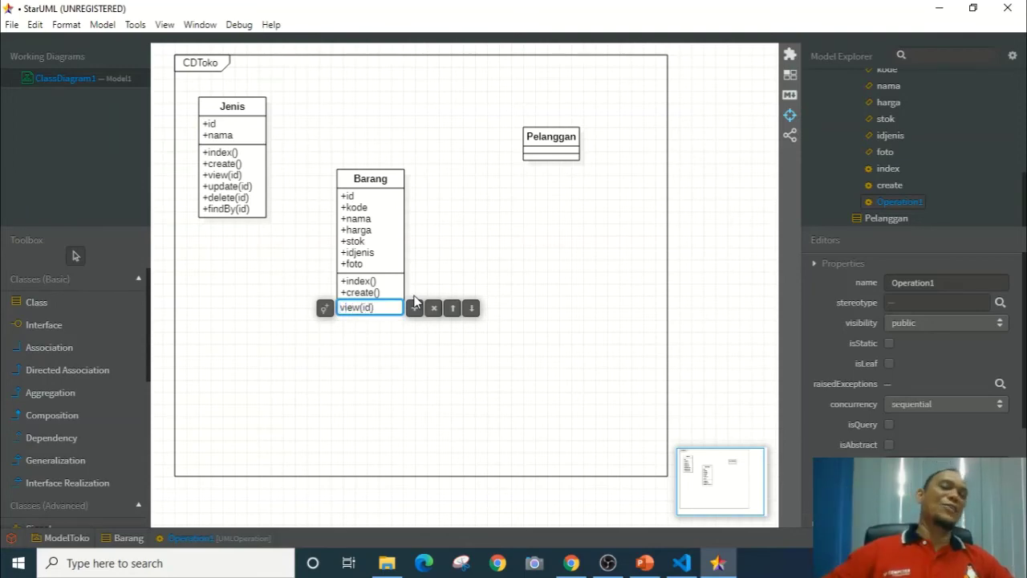
pyautogui.click(497, 415)
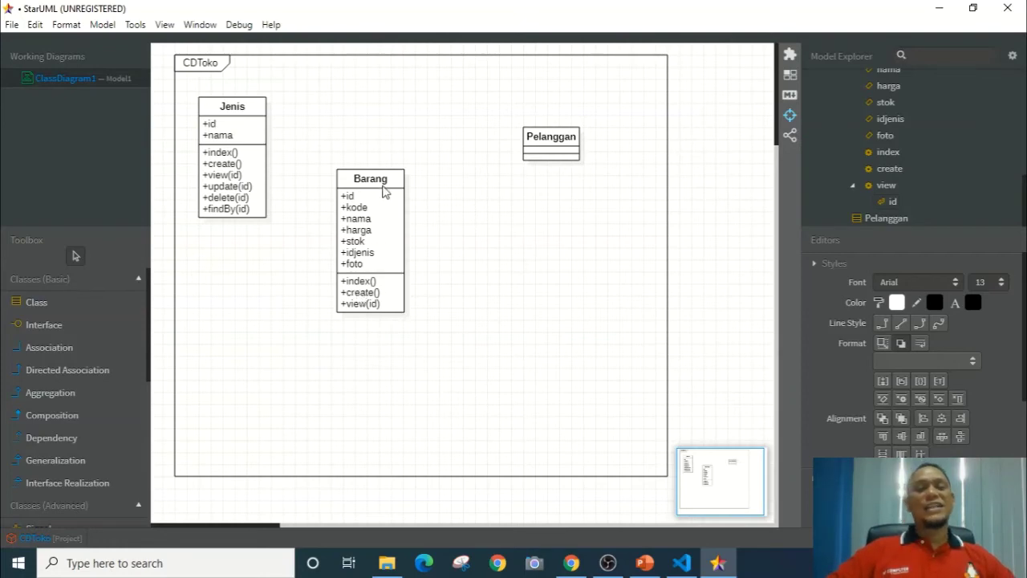
# - Move the Barang class slightly farther from Jenis and draw an association from Jenis to Barang
pyautogui.moveTo(383, 179); pyautogui.dragTo(402, 180)
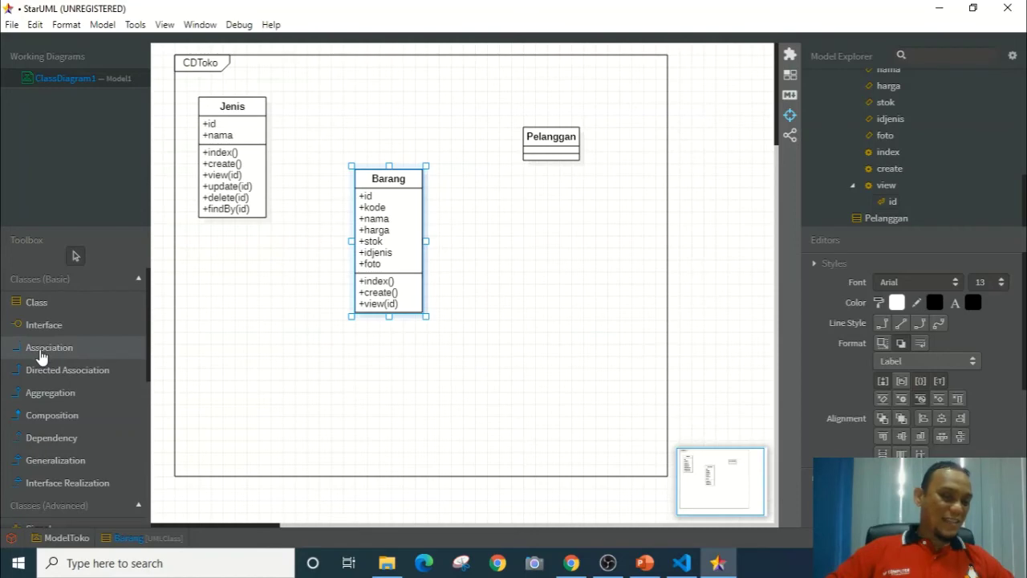
pyautogui.click(342, 391)
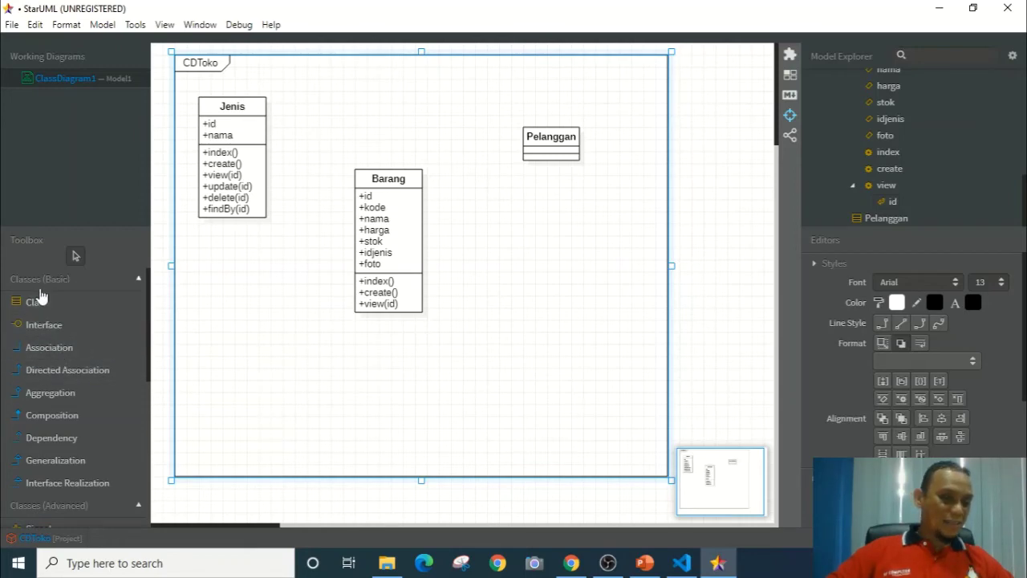
pyautogui.click(52, 352)
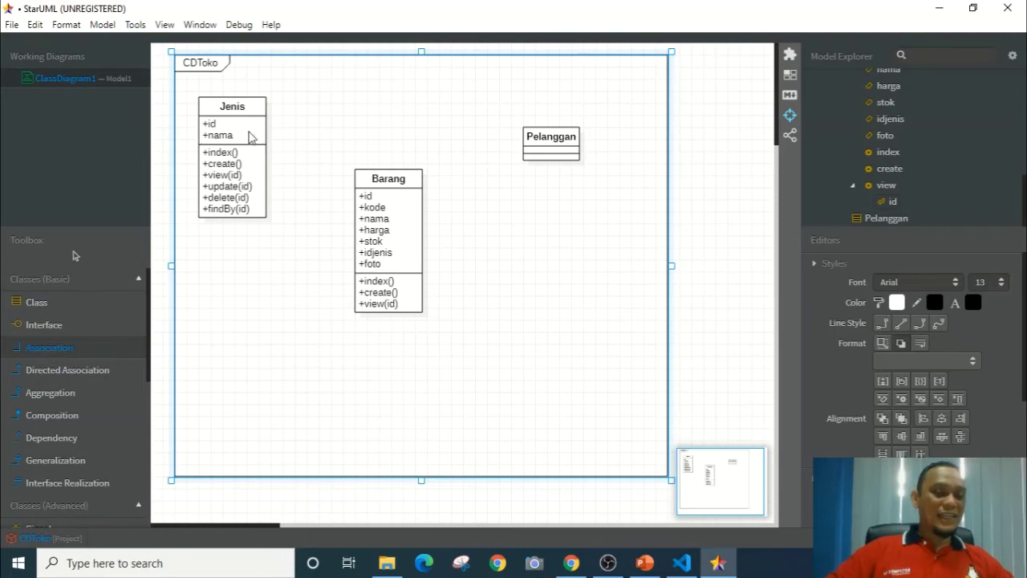
pyautogui.moveTo(247, 129); pyautogui.dragTo(411, 242)
pyautogui.moveTo(409, 240); pyautogui.dragTo(410, 242)
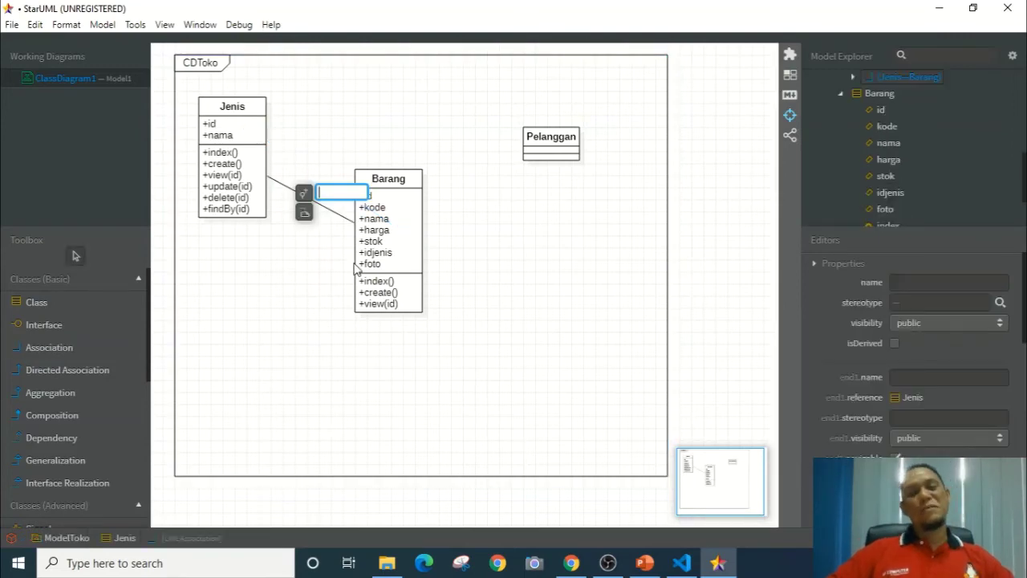
# - Set the association's multiplicity to 1 at the Jenis end and 1..* at the Barang end
pyautogui.doubleClick(274, 184)
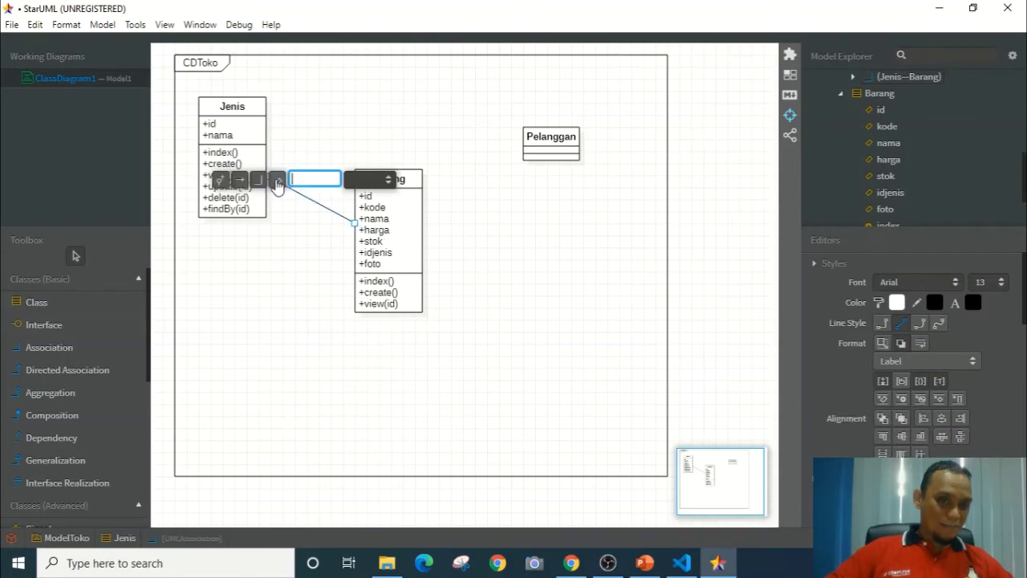
pyautogui.click(388, 180)
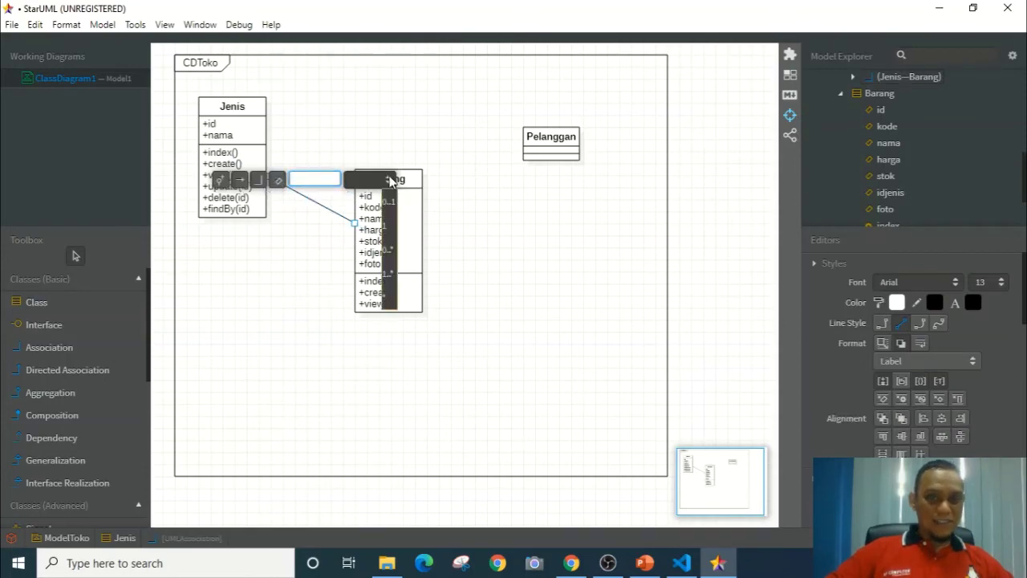
pyautogui.click(387, 225)
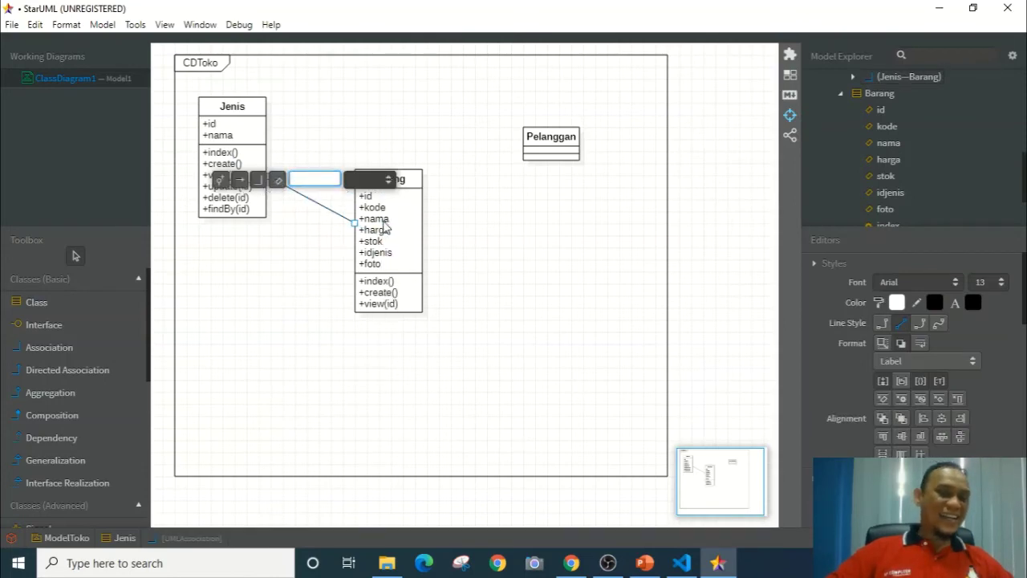
pyautogui.click(324, 276)
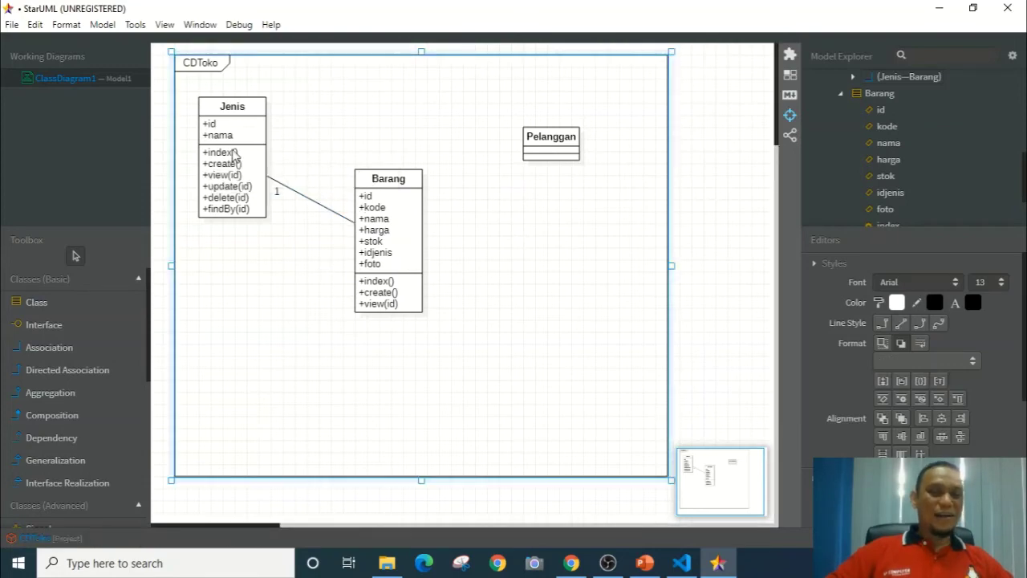
pyautogui.doubleClick(349, 221)
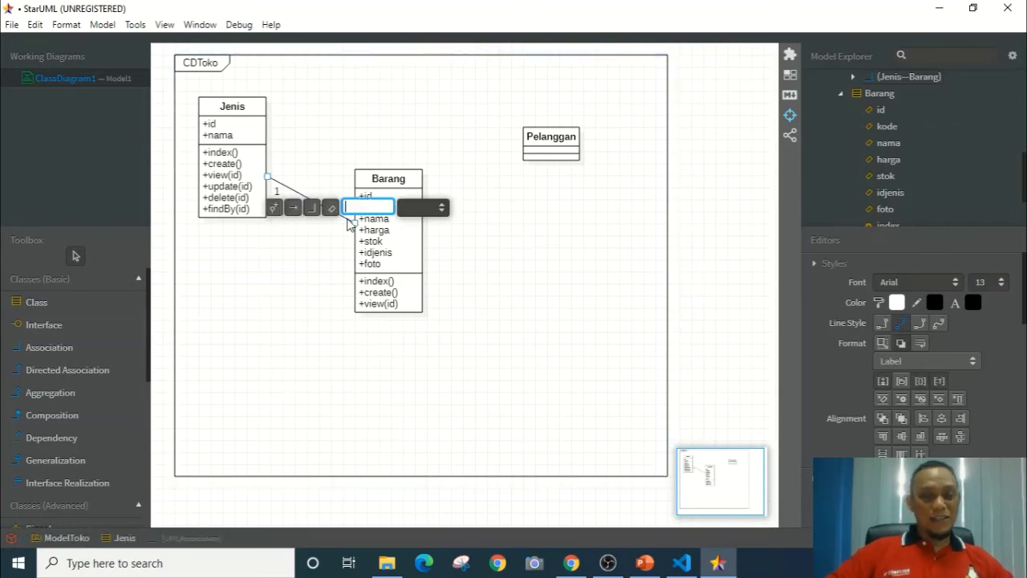
pyautogui.click(442, 207)
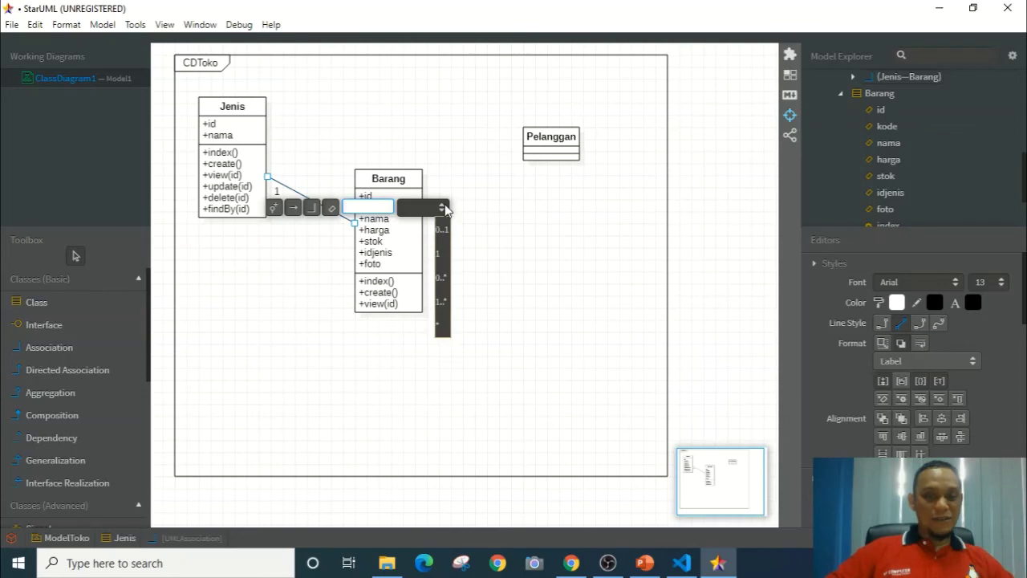
pyautogui.click(440, 301)
pyautogui.click(294, 325)
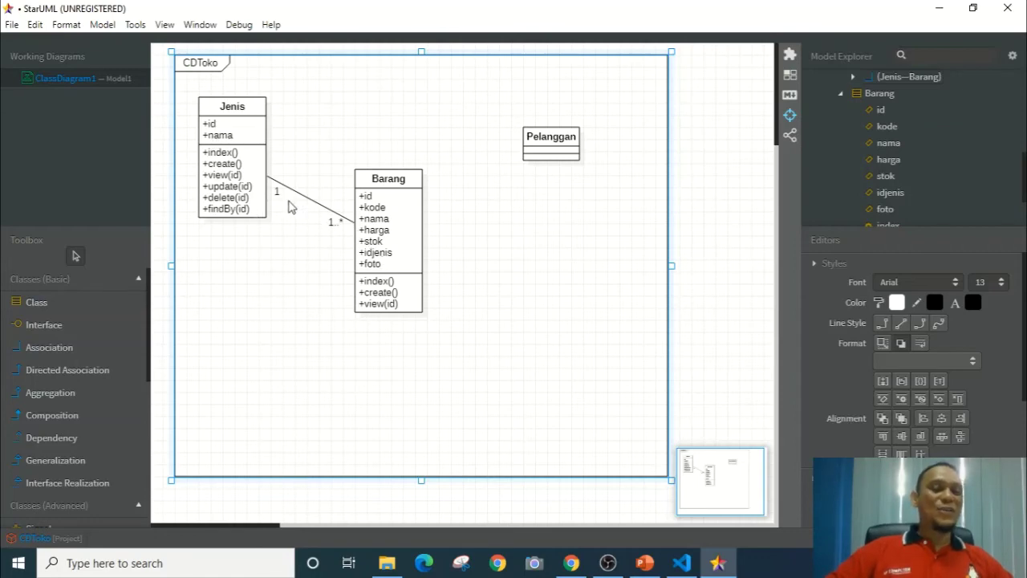
# - Move the Barang class diagonally away from Jenis and bend the association line between them upward
pyautogui.moveTo(374, 182); pyautogui.dragTo(398, 218)
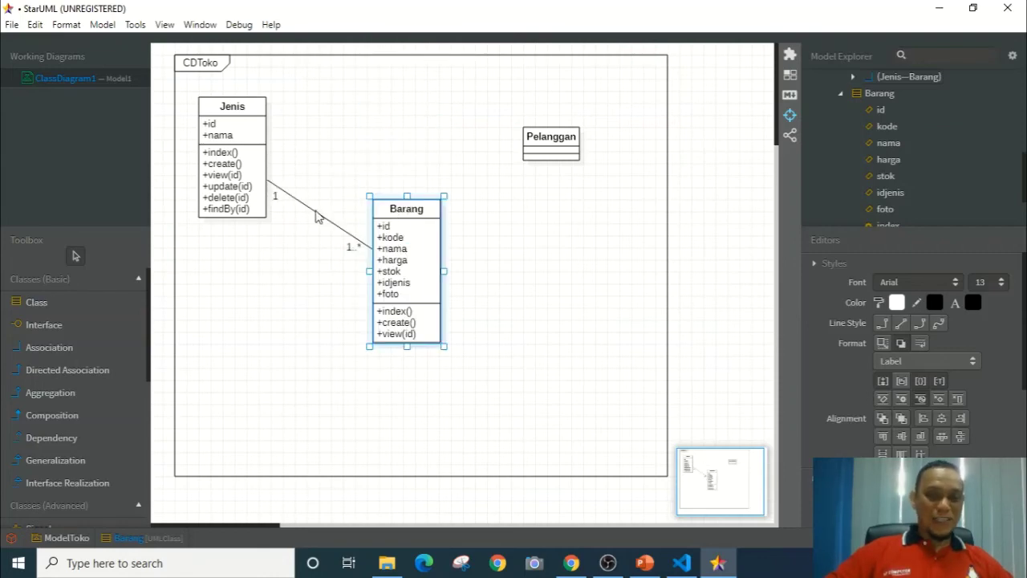
pyautogui.moveTo(332, 218); pyautogui.dragTo(335, 178)
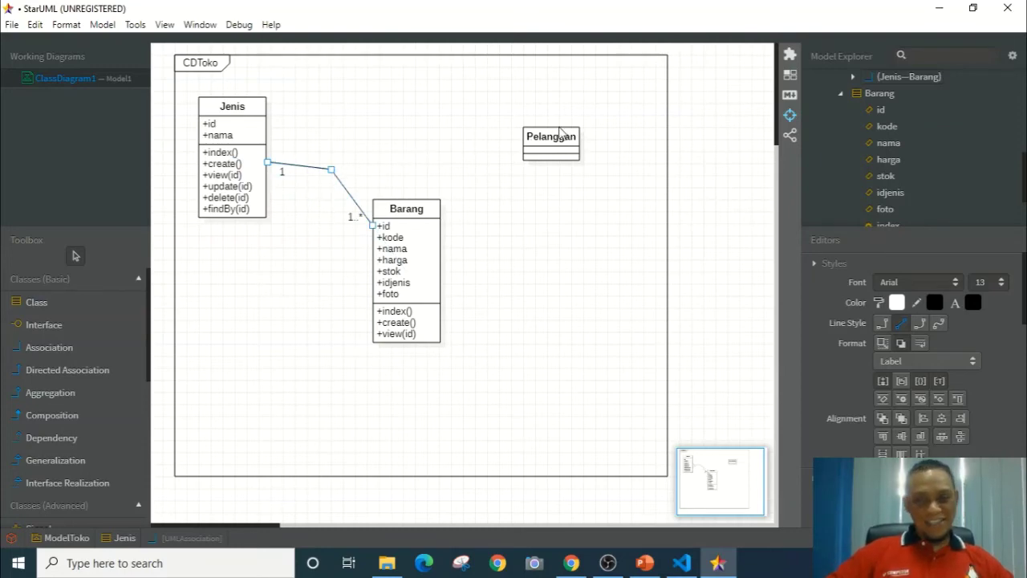
# - Move the Pelanggan class toward the upper-right corner of the diagram frame and give it an attribute named id
pyautogui.moveTo(563, 133); pyautogui.dragTo(593, 117)
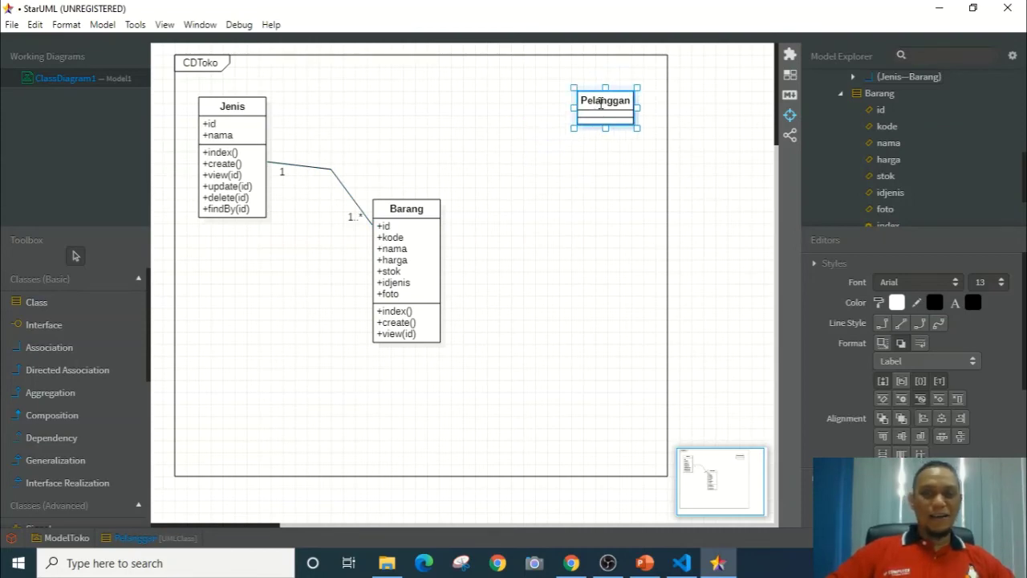
pyautogui.doubleClick(603, 104)
pyautogui.click(644, 118)
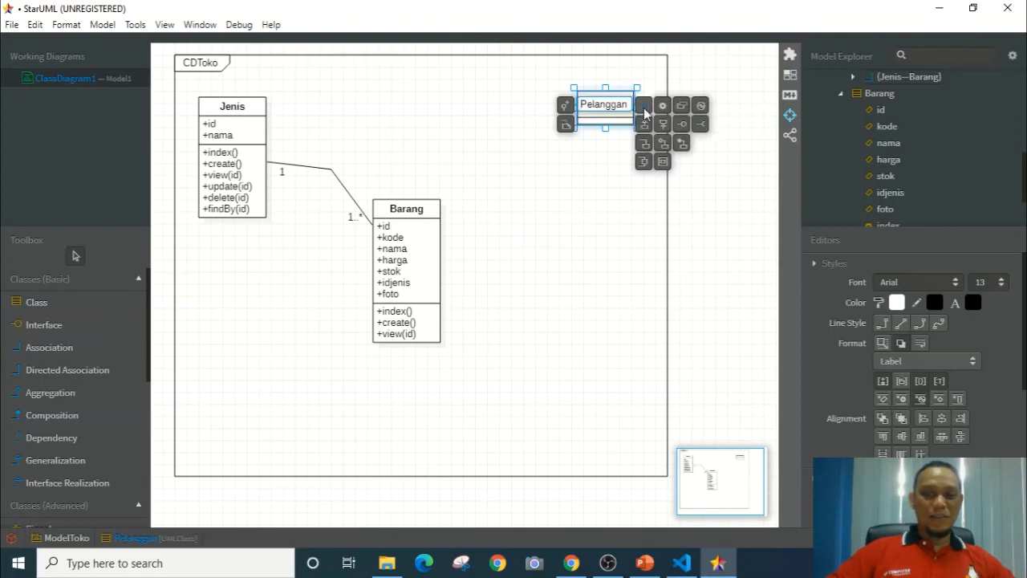
pyautogui.write('id')
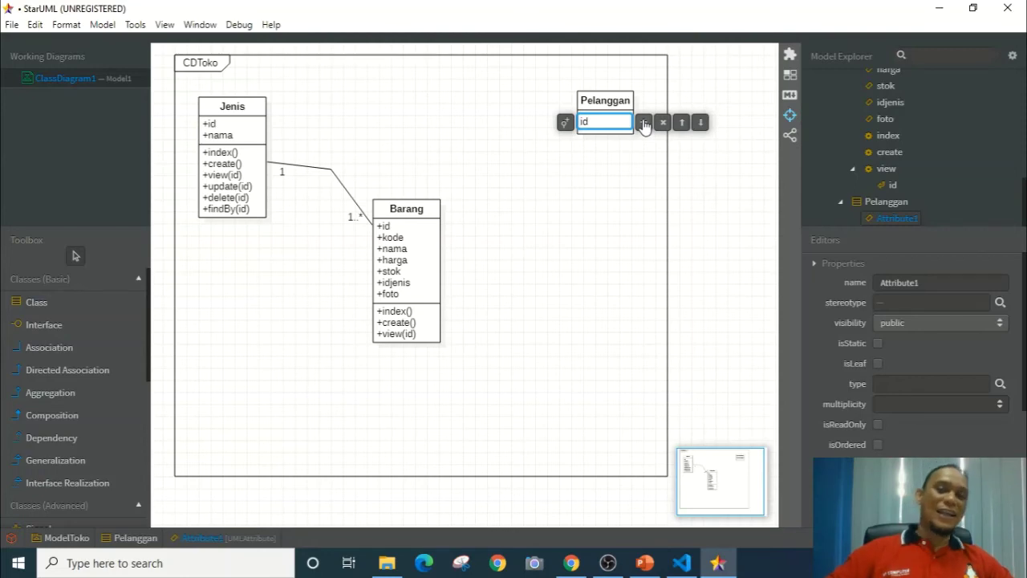
# - Add the attributes nama, alamat, email, hp and foto to the Pelanggan class below id
pyautogui.click(644, 123)
pyautogui.write('nama')
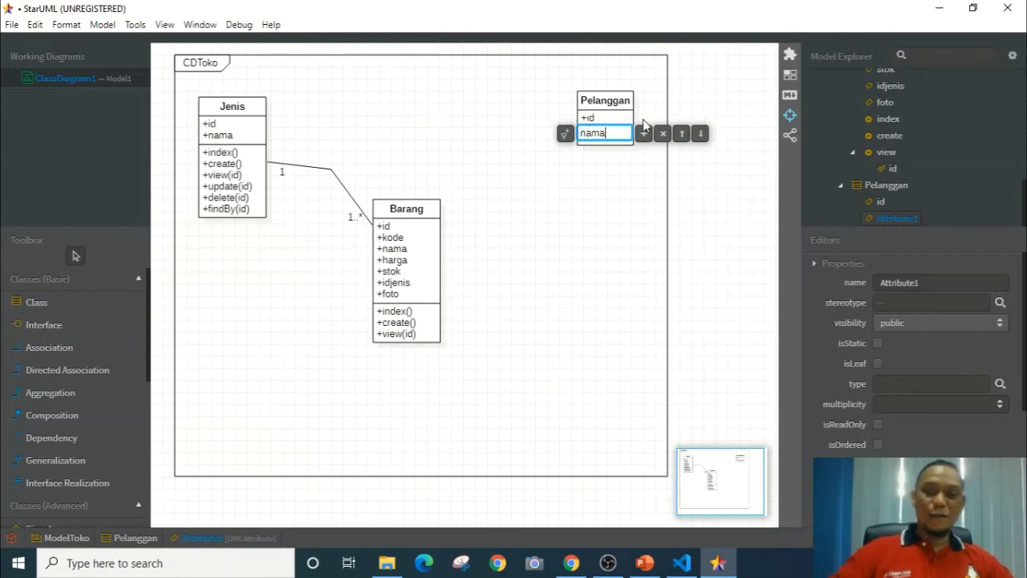
pyautogui.click(644, 134)
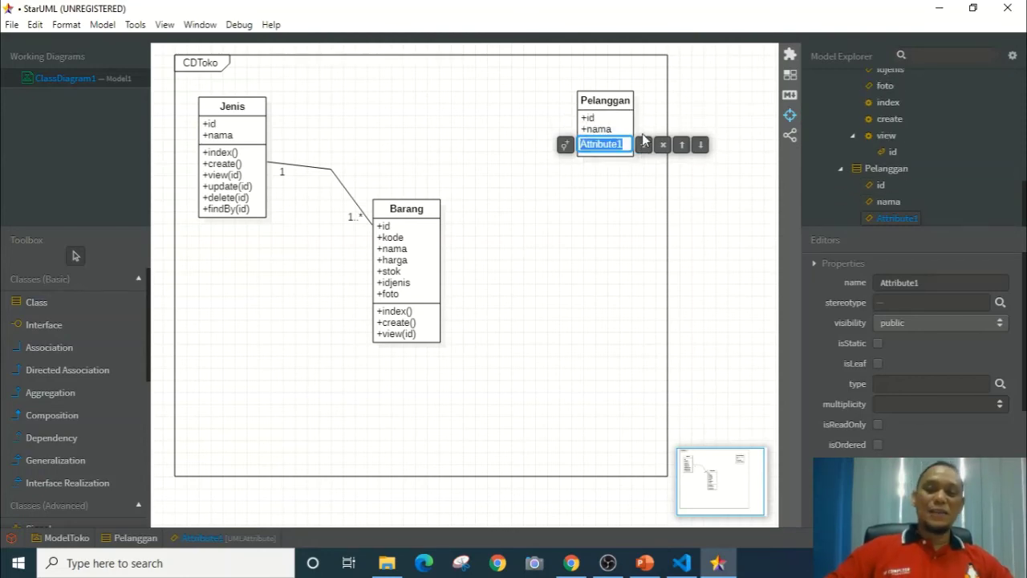
pyautogui.write('alamat')
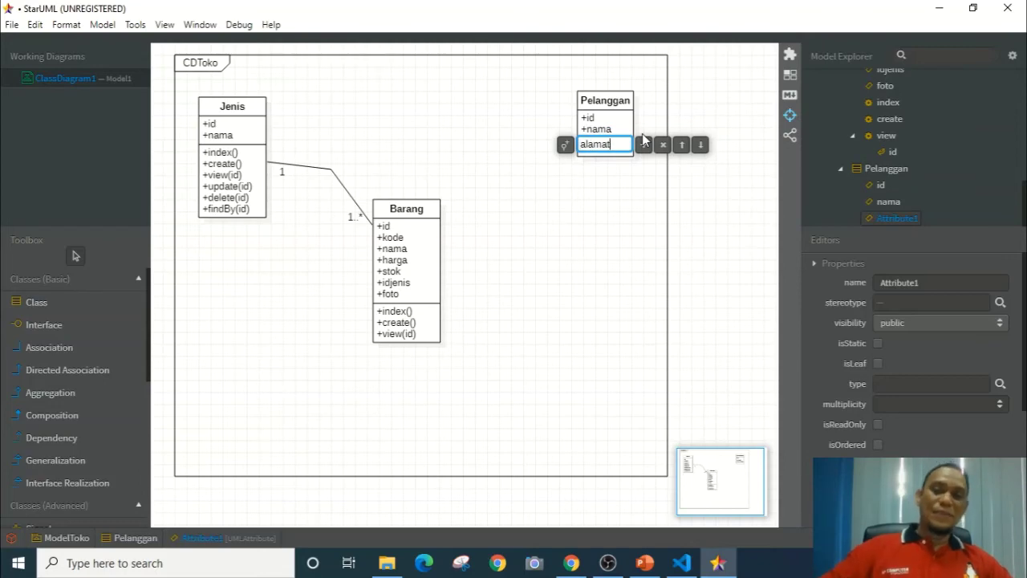
pyautogui.click(644, 144)
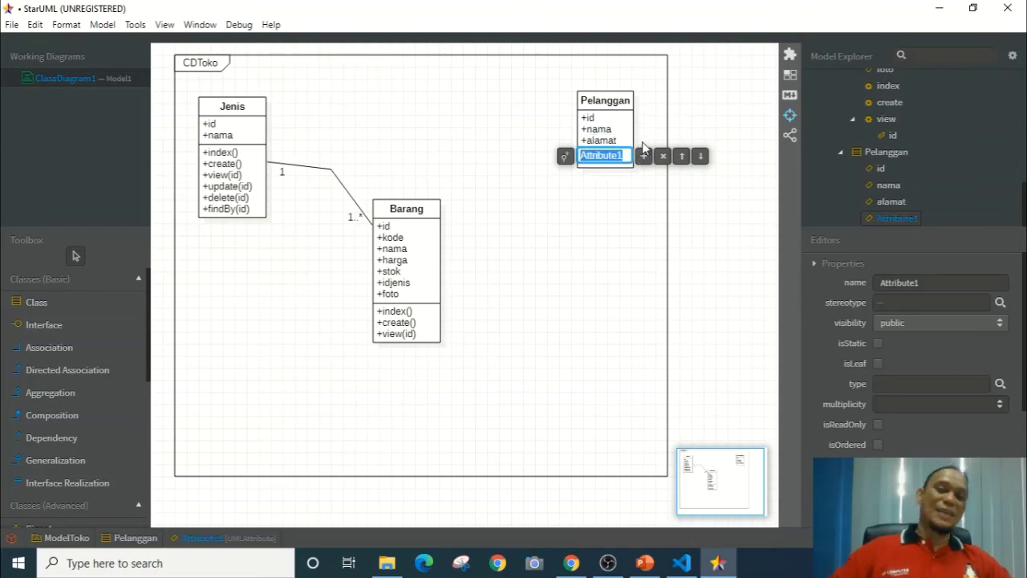
pyautogui.write('email')
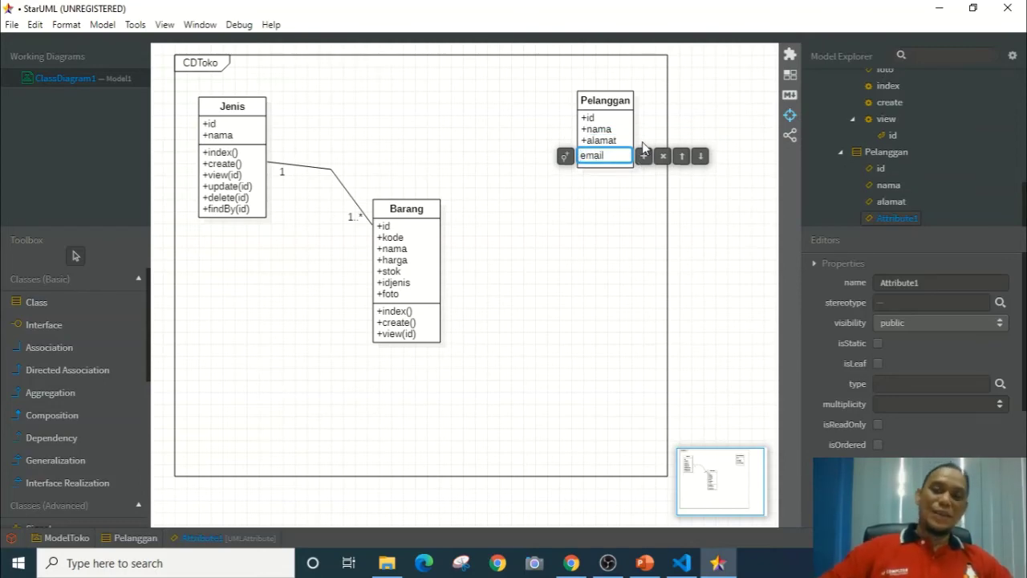
pyautogui.click(643, 156)
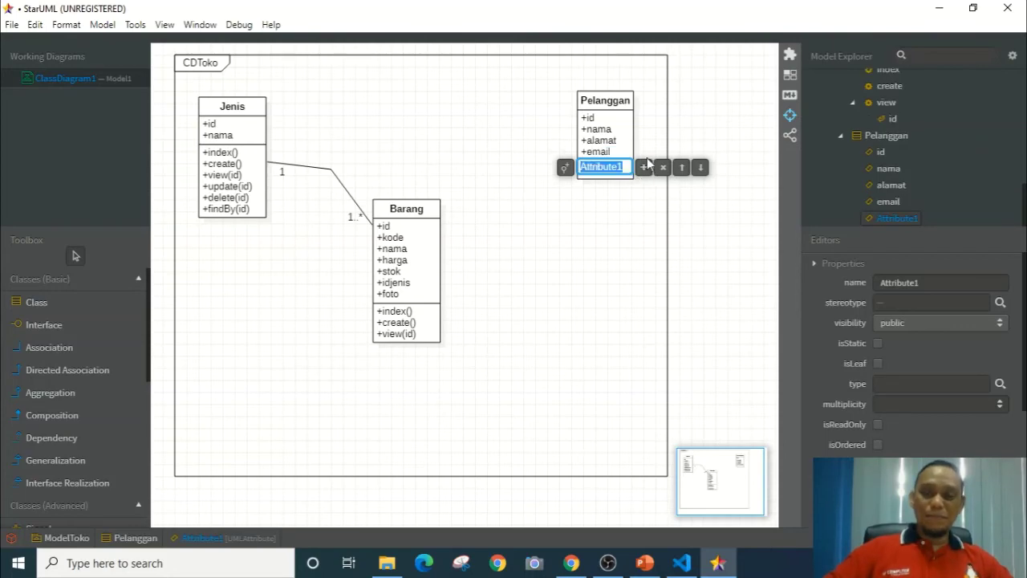
pyautogui.write('hp')
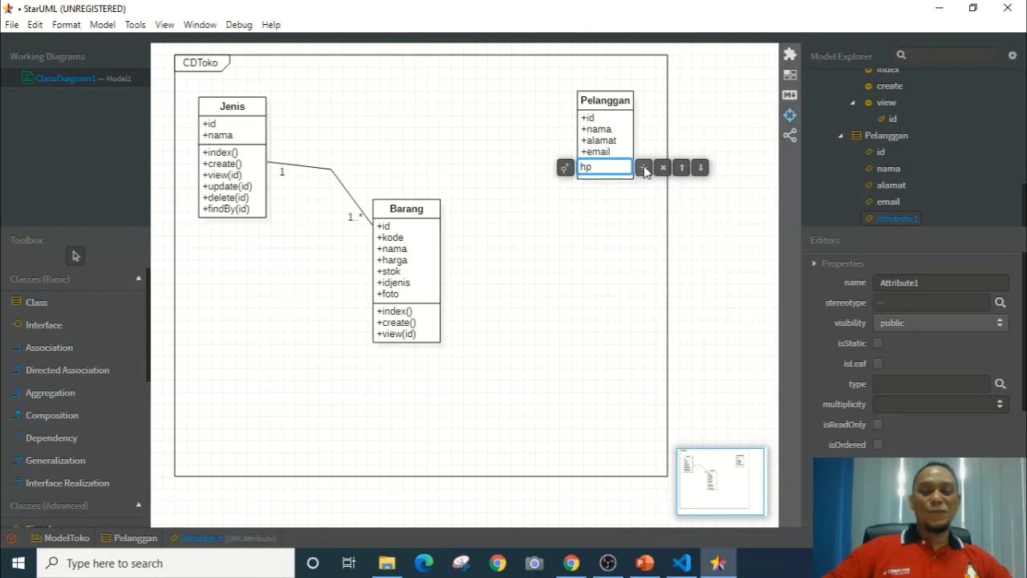
pyautogui.click(643, 168)
pyautogui.write('fot')
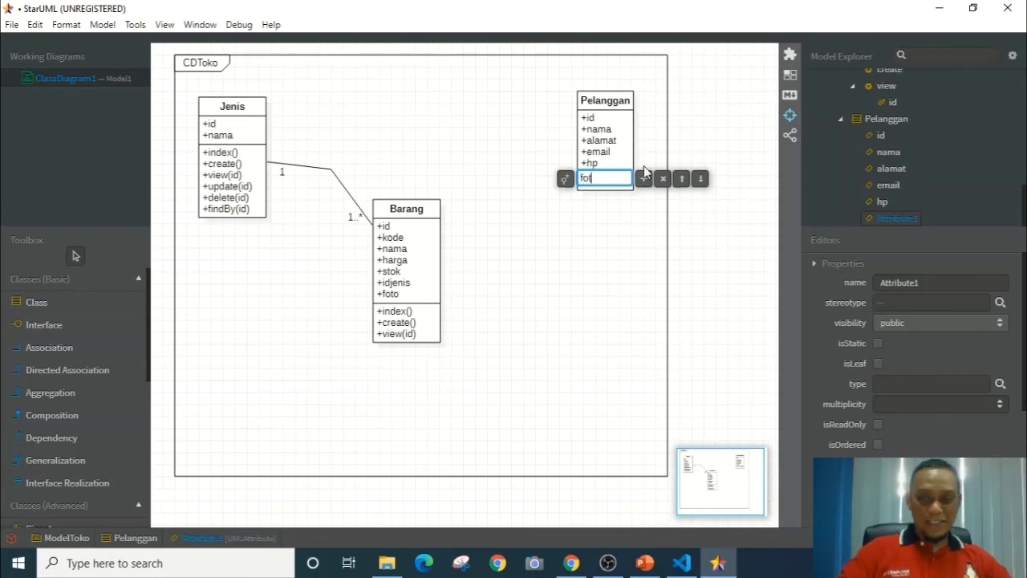
pyautogui.write('o')
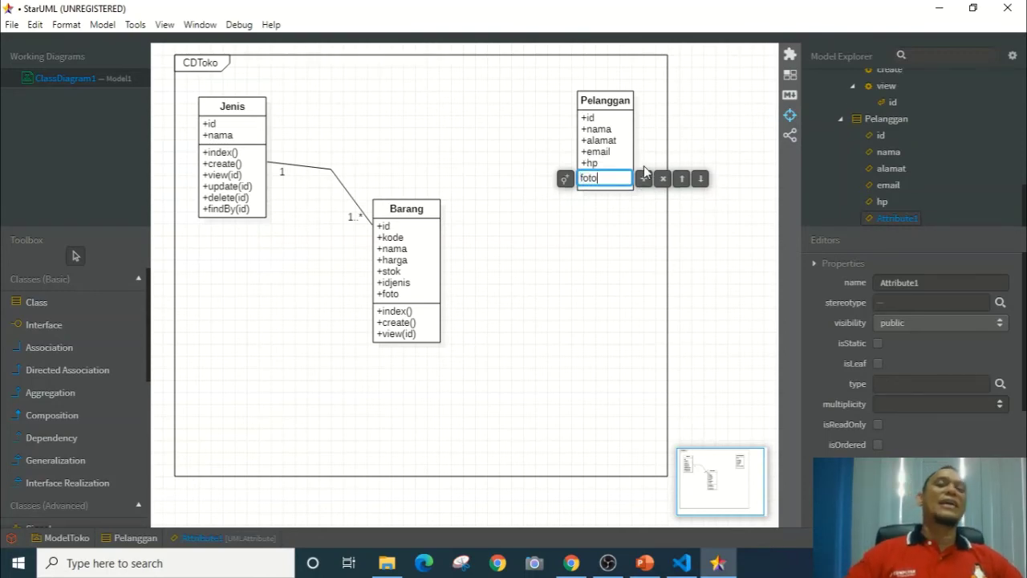
pyautogui.click(604, 212)
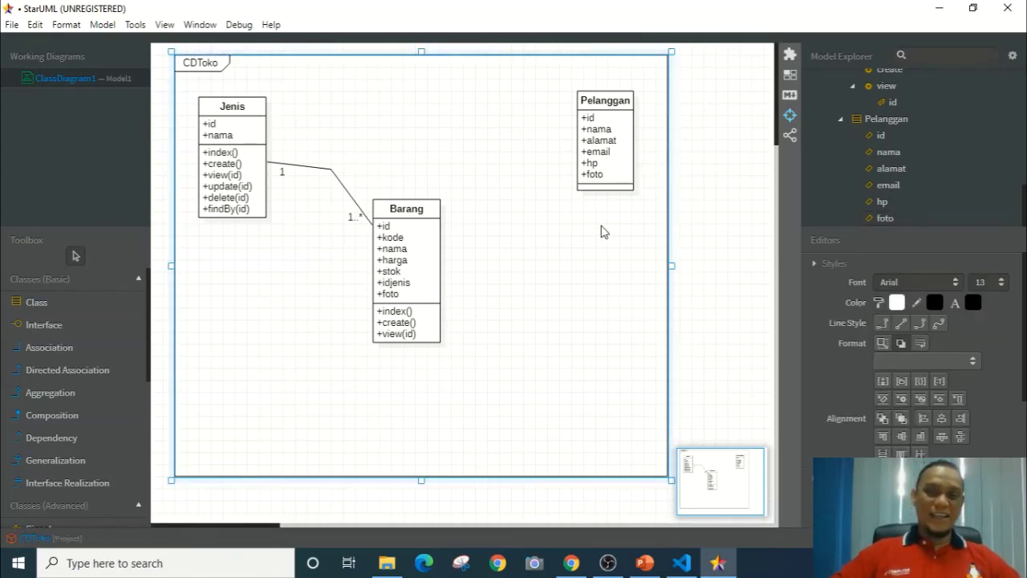
# - Add the operations index(), create() and view(id) to the Pelanggan class
pyautogui.doubleClick(619, 155)
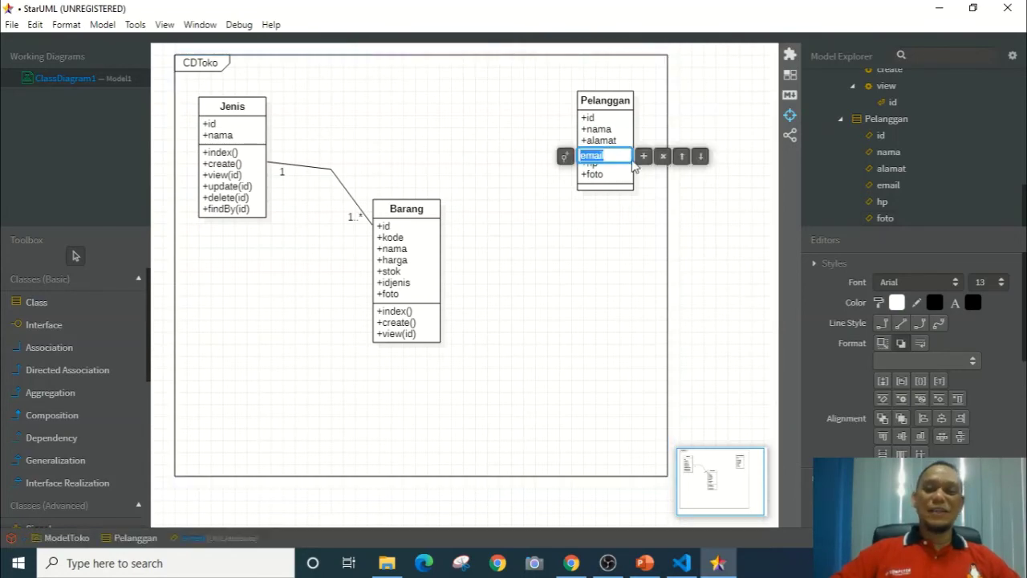
pyautogui.doubleClick(608, 100)
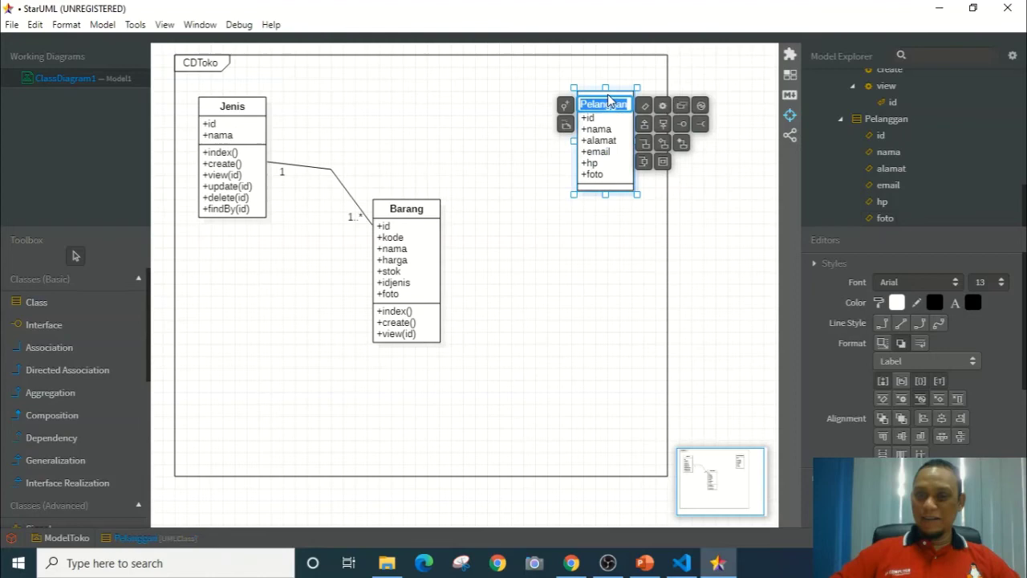
pyautogui.click(664, 108)
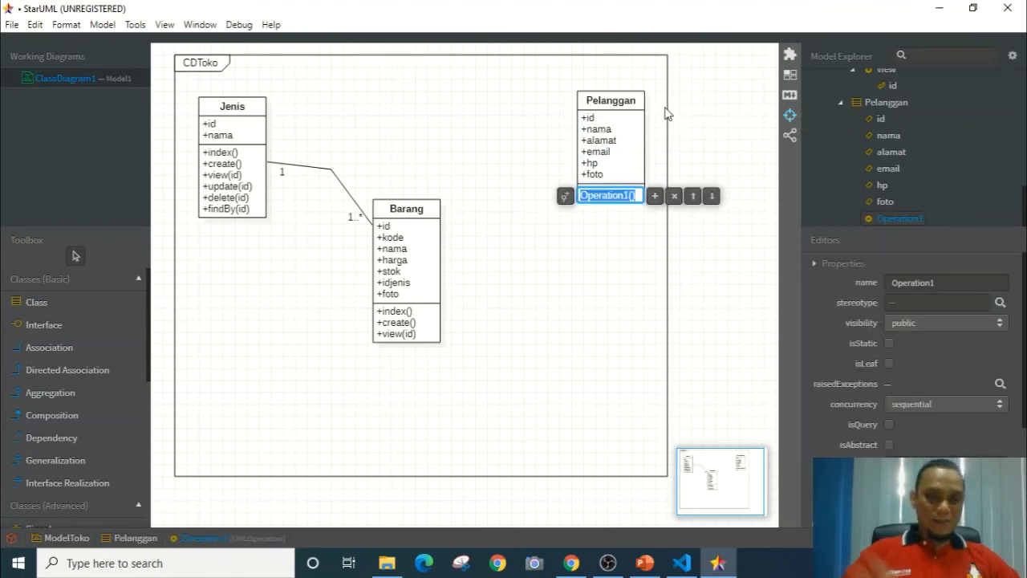
pyautogui.write('index')
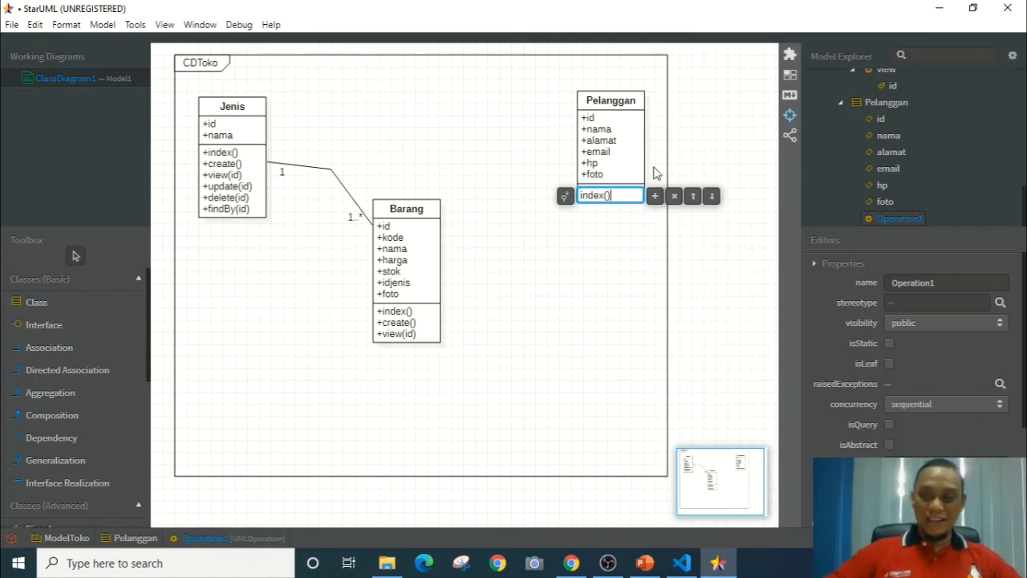
pyautogui.click(655, 196)
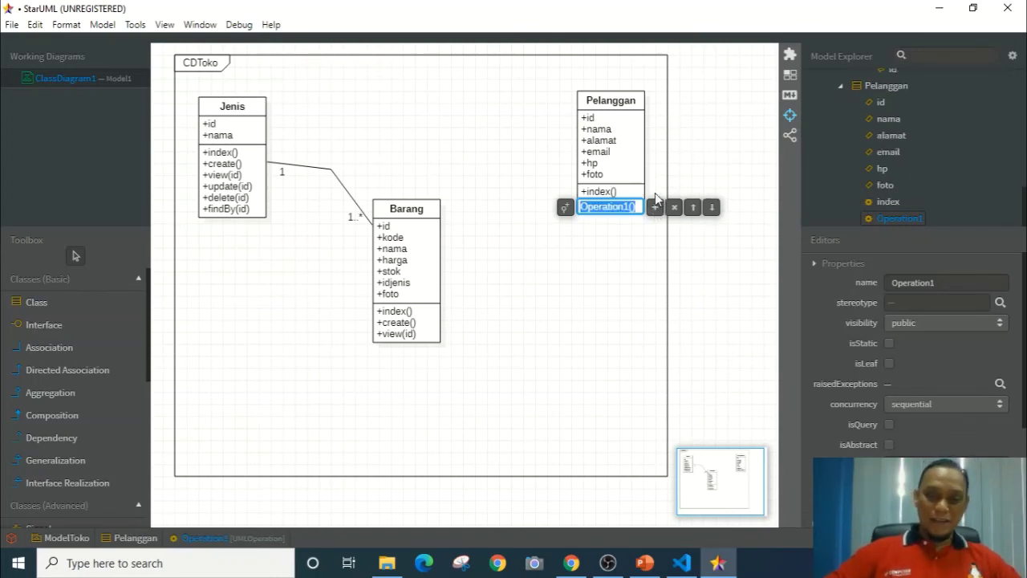
pyautogui.write('create')
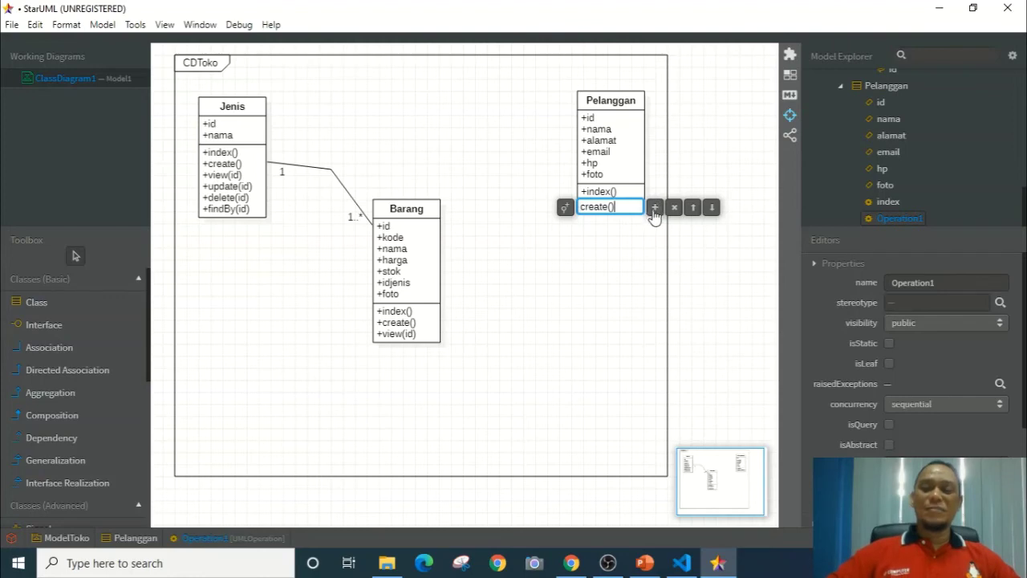
pyautogui.click(655, 208)
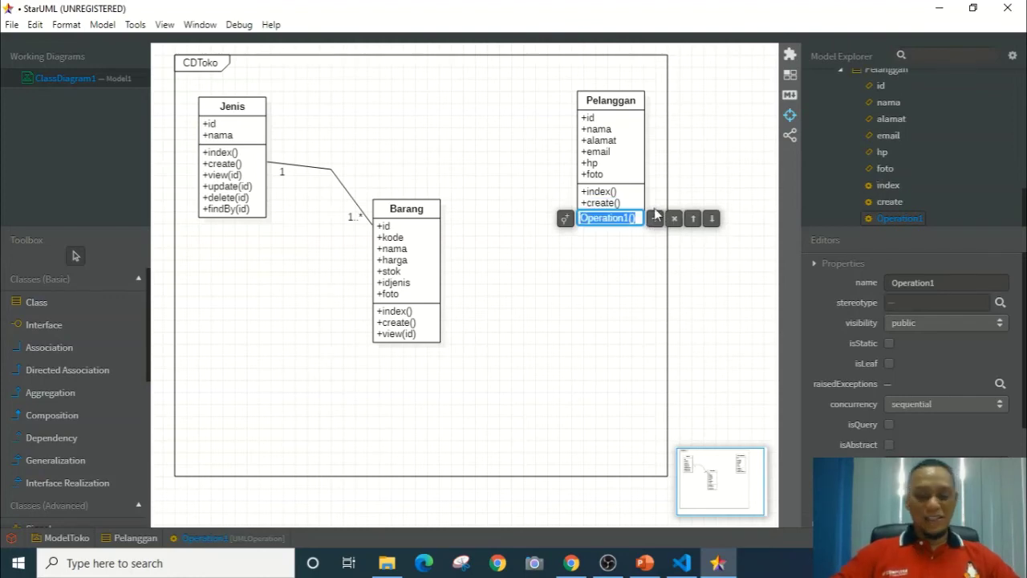
pyautogui.write('view(id')
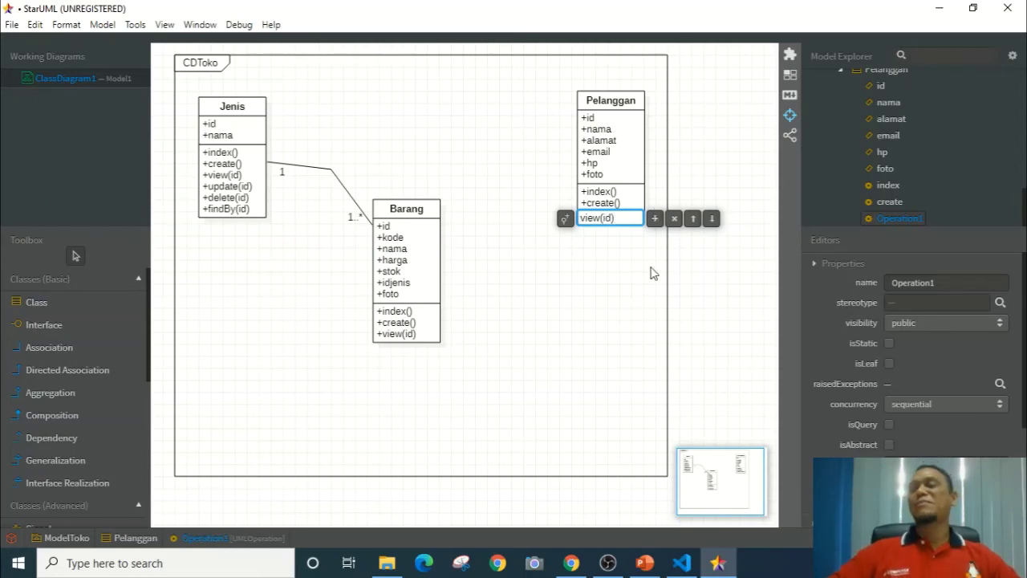
pyautogui.click(598, 287)
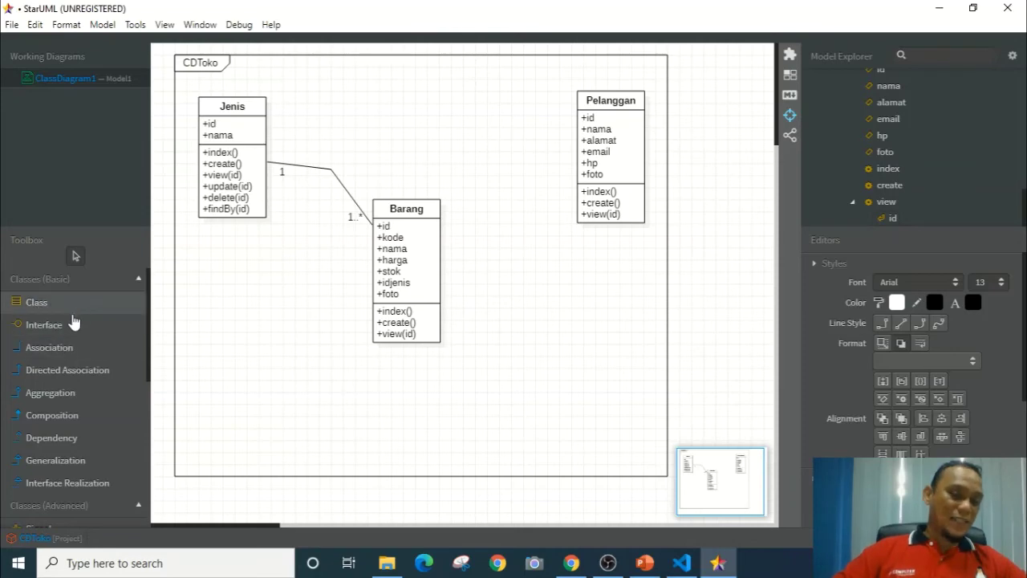
# - Connect Barang to Pelanggan with an association class and place its class box below the connecting line
pyautogui.scroll(-1, 85, 388)
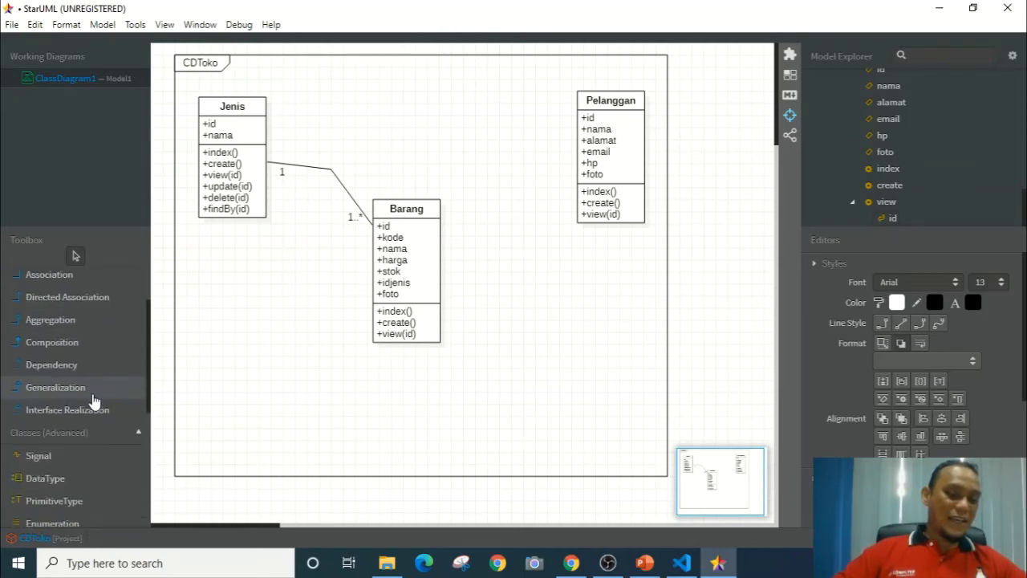
pyautogui.click(50, 435)
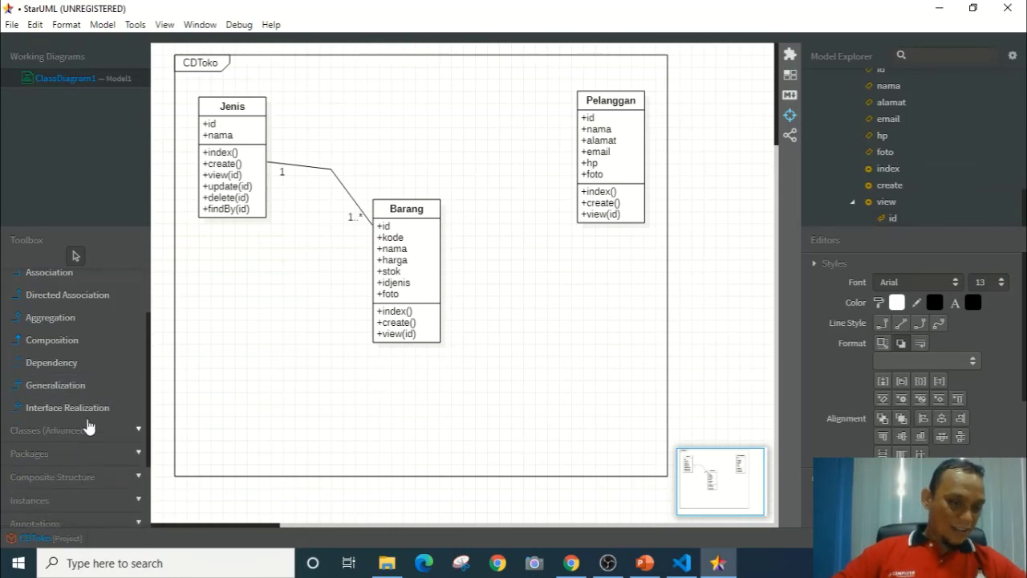
pyautogui.scroll(-1, 88, 421)
pyautogui.click(83, 365)
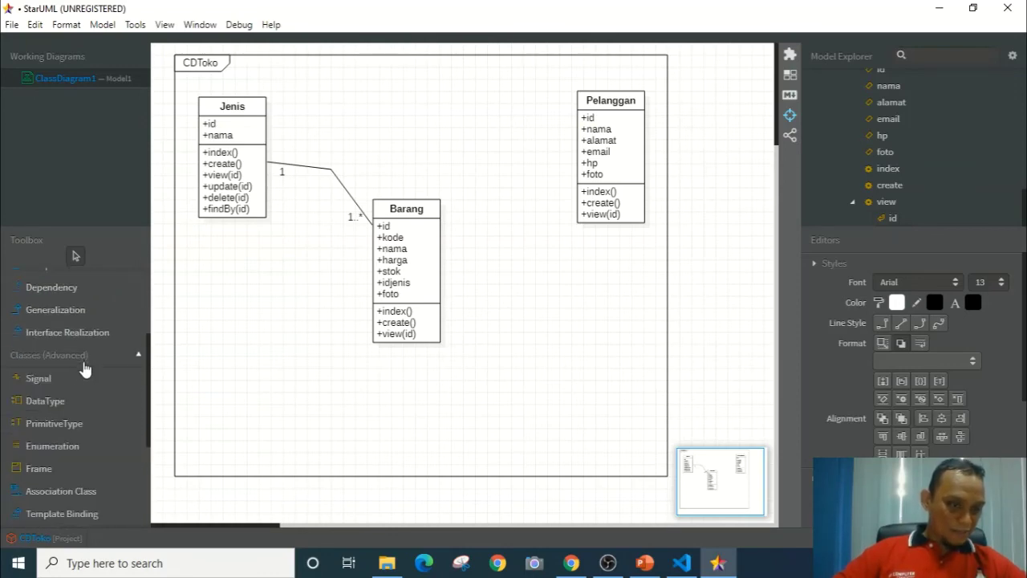
pyautogui.scroll(-1, 85, 381)
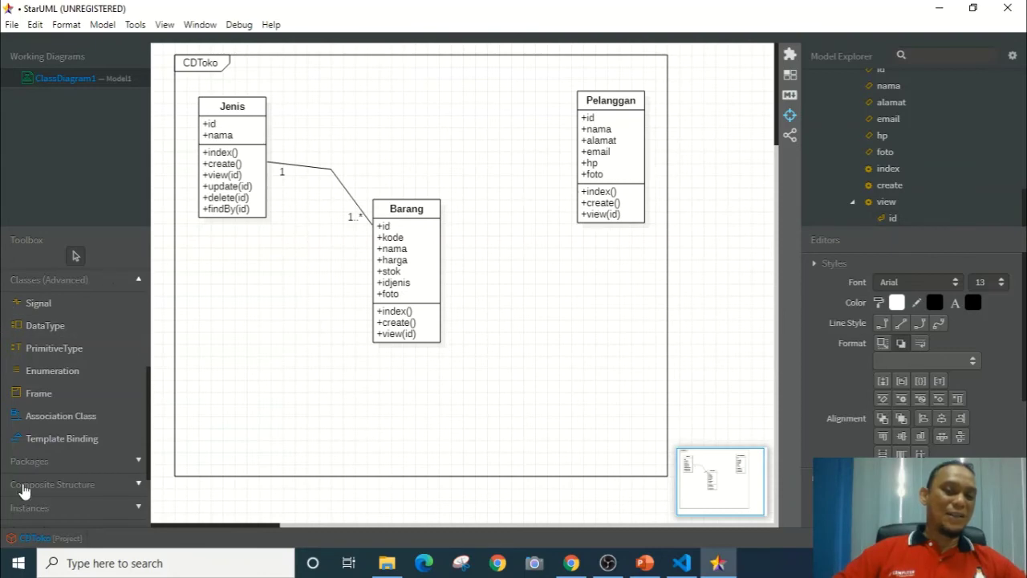
pyautogui.click(44, 416)
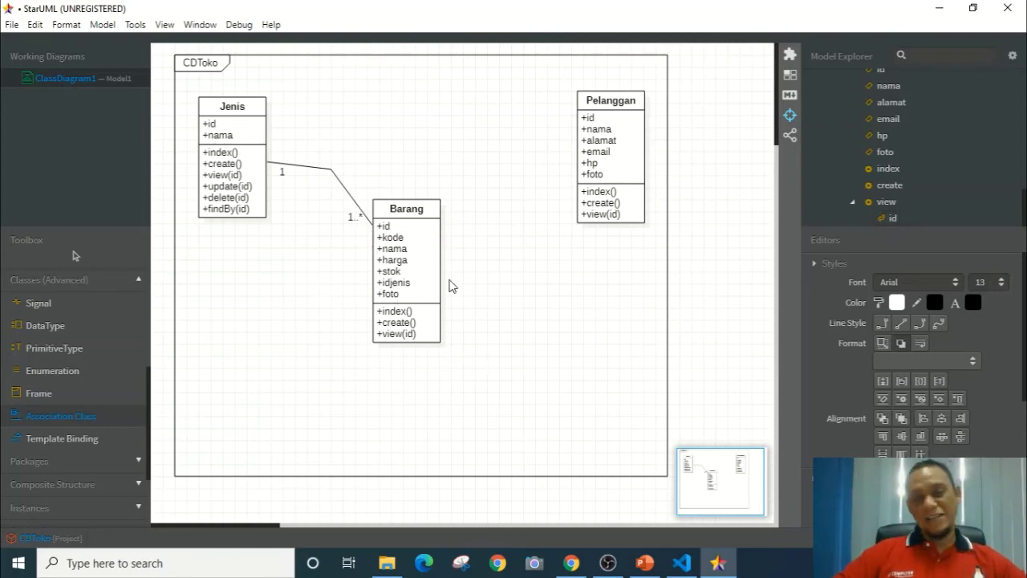
pyautogui.moveTo(422, 259); pyautogui.dragTo(623, 143)
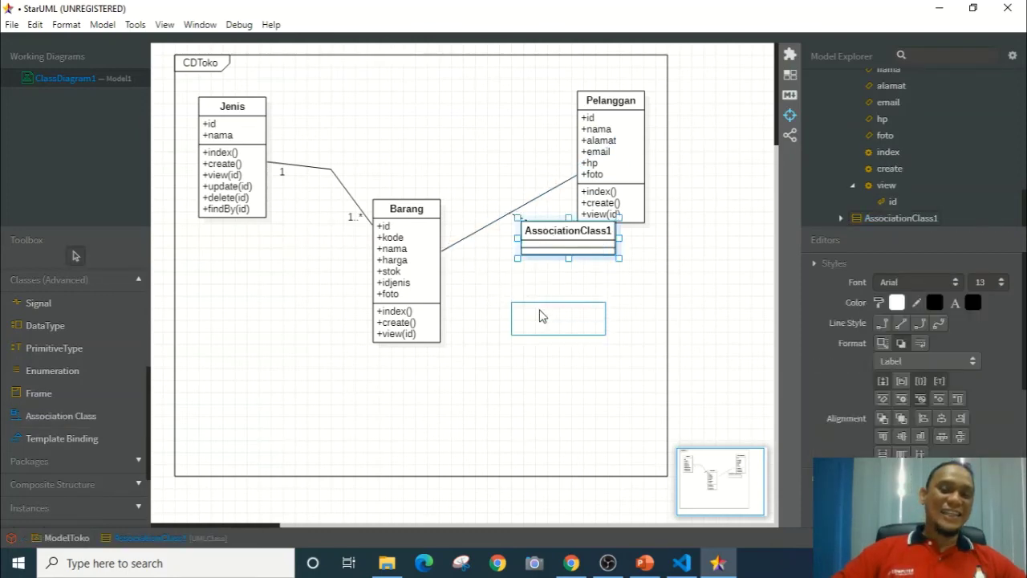
pyautogui.moveTo(542, 315); pyautogui.dragTo(543, 316)
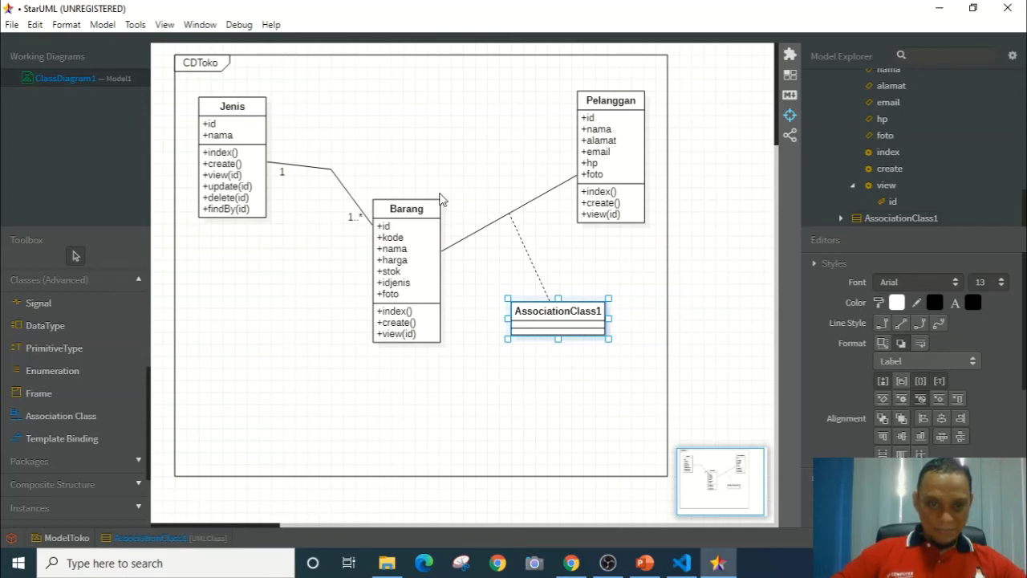
# - Move the Barang class slightly up toward Pelanggan and bend the association line between them upward
pyautogui.moveTo(440, 199); pyautogui.dragTo(469, 181)
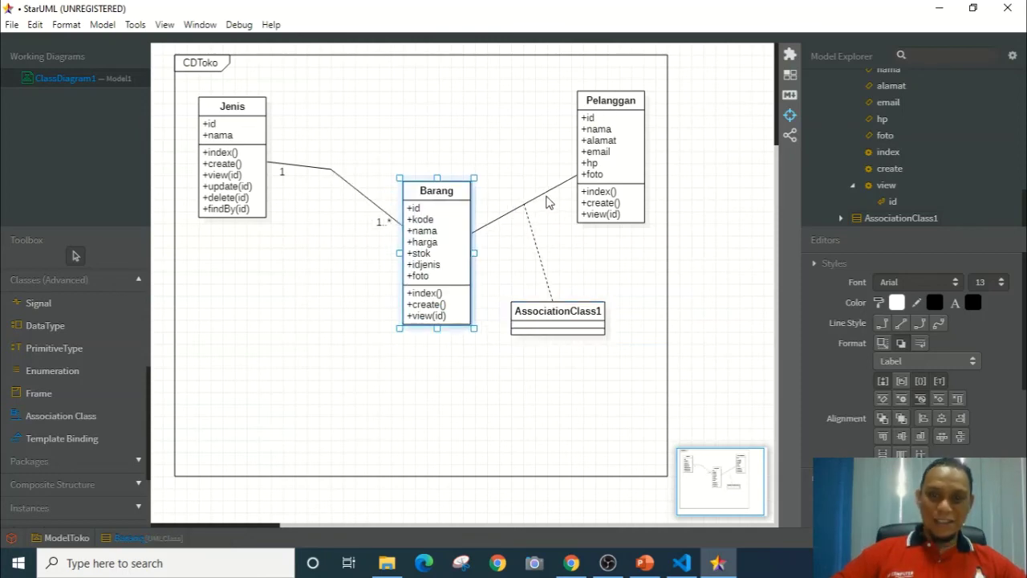
pyautogui.moveTo(545, 197); pyautogui.dragTo(519, 154)
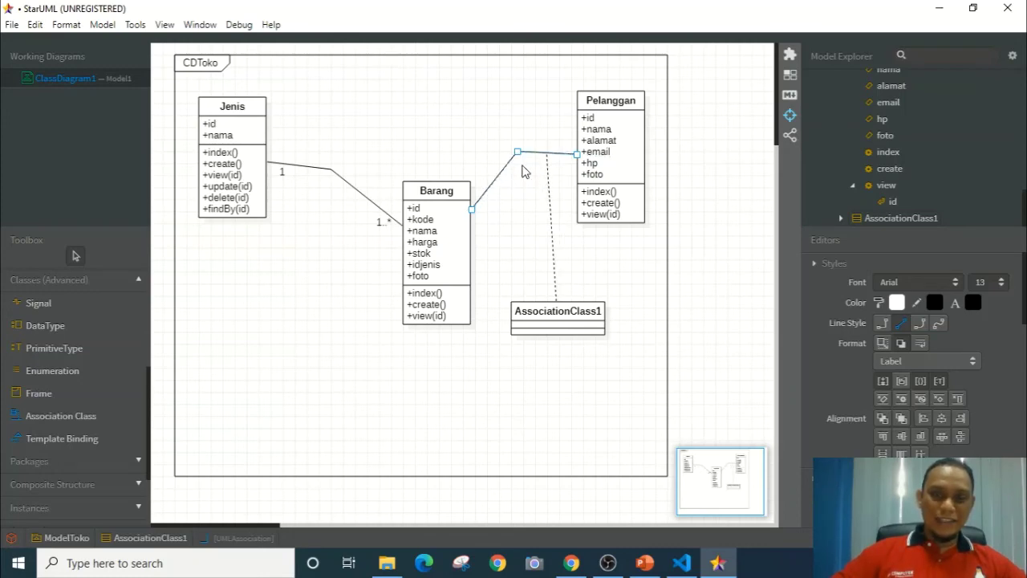
pyautogui.moveTo(522, 166); pyautogui.dragTo(520, 166)
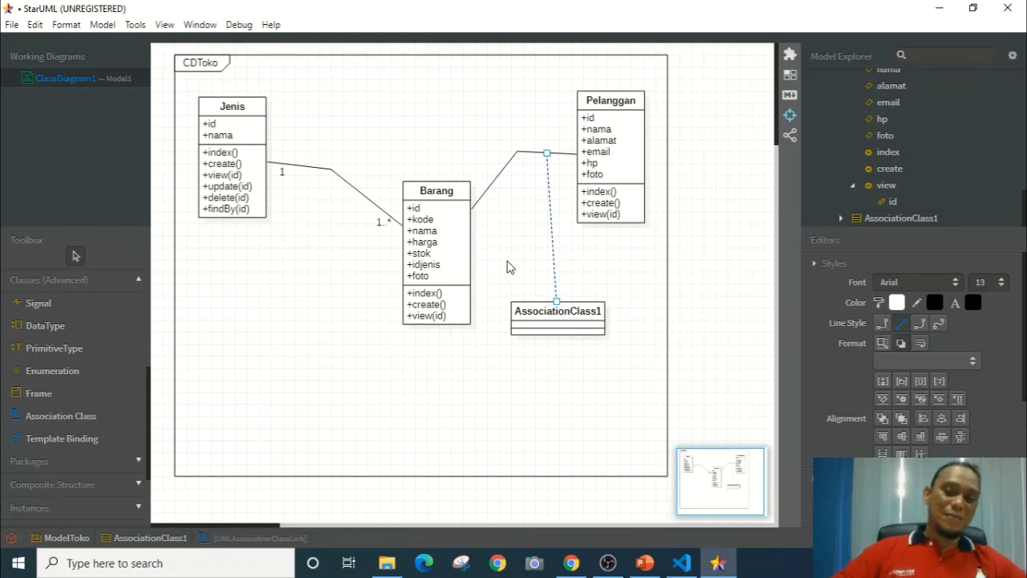
# - Set the multiplicity of the Barang–Pelanggan association to 1..* at both ends
pyautogui.doubleClick(478, 198)
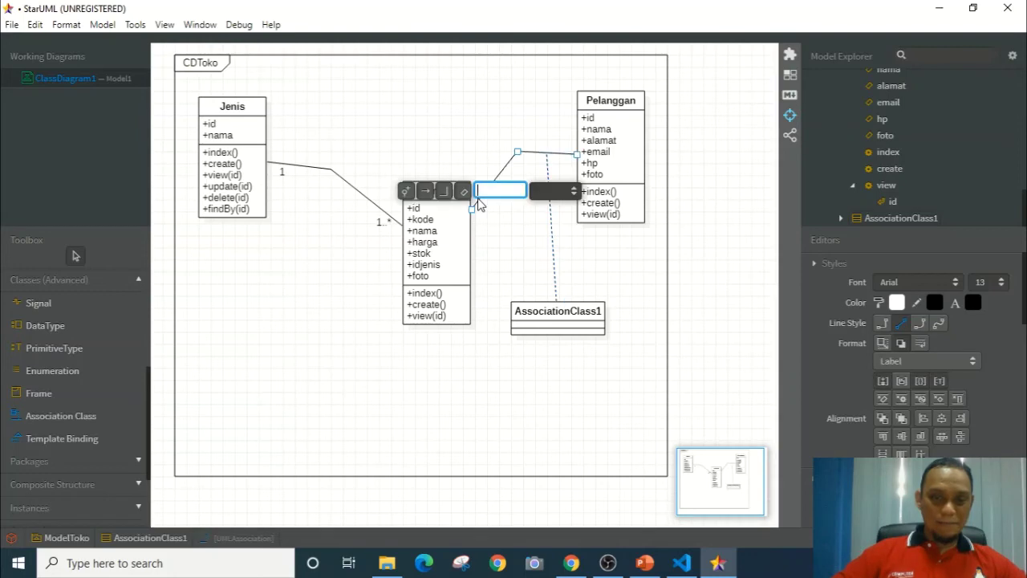
pyautogui.click(574, 193)
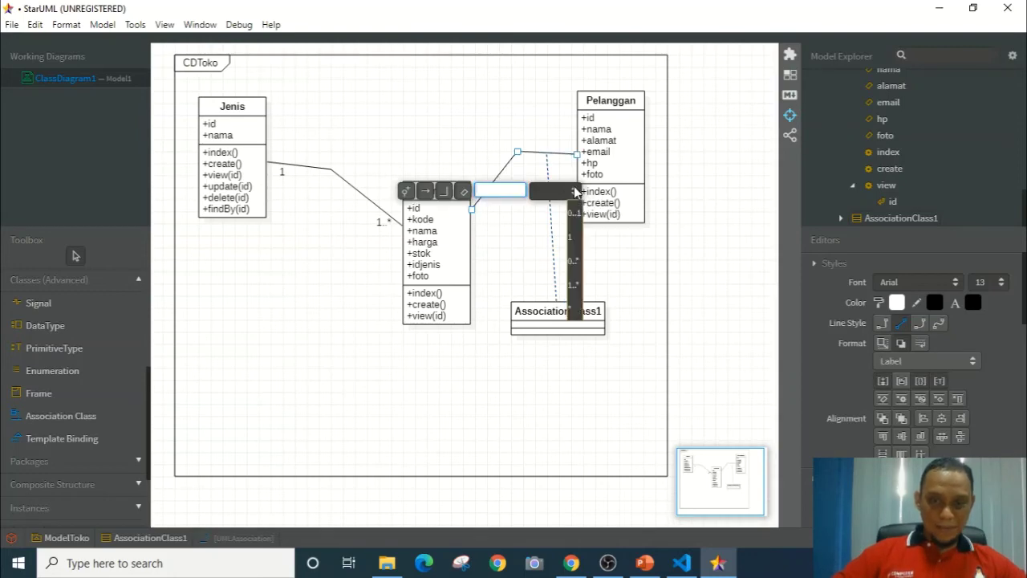
pyautogui.click(575, 287)
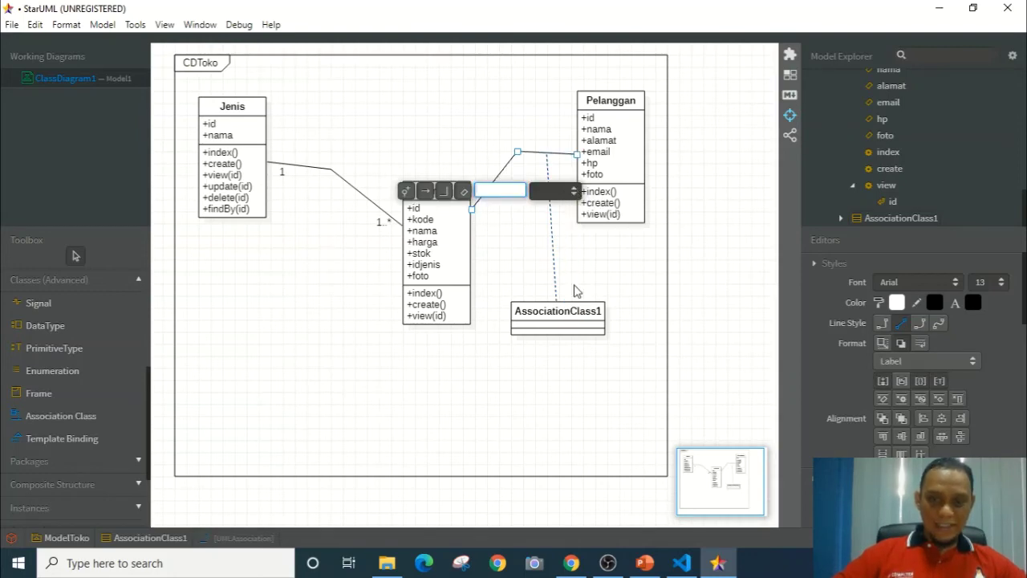
pyautogui.click(567, 159)
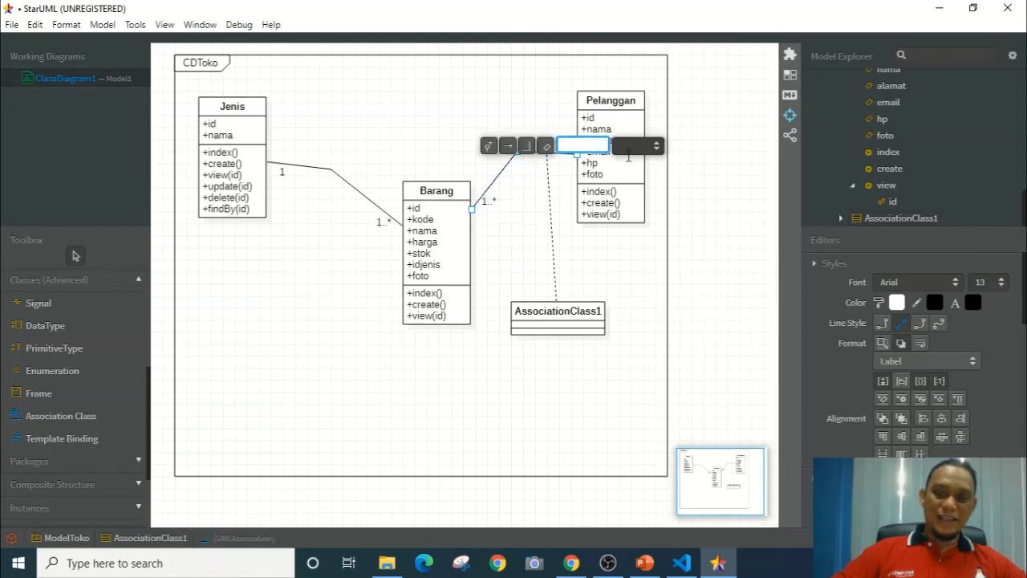
pyautogui.click(660, 148)
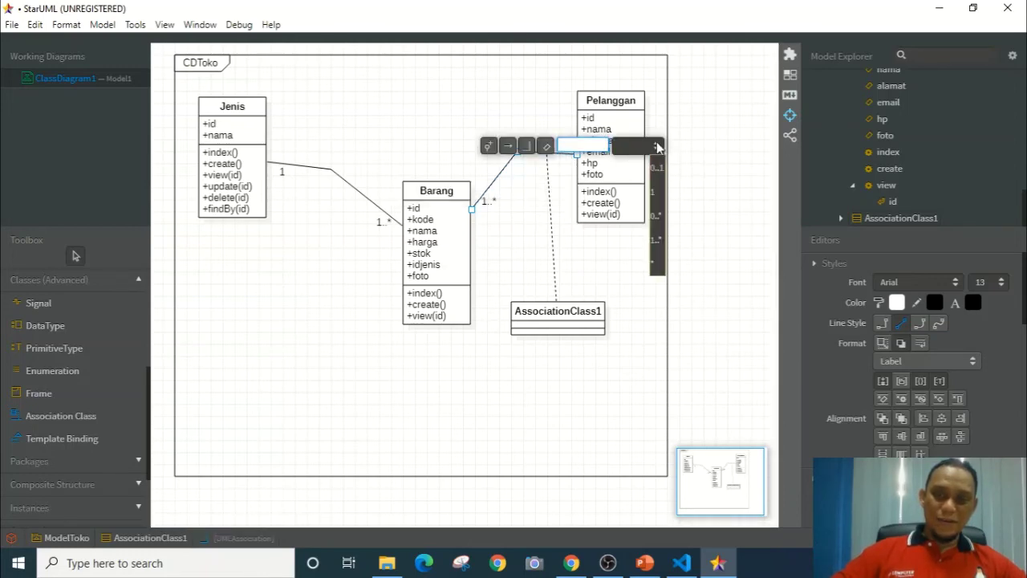
pyautogui.click(653, 242)
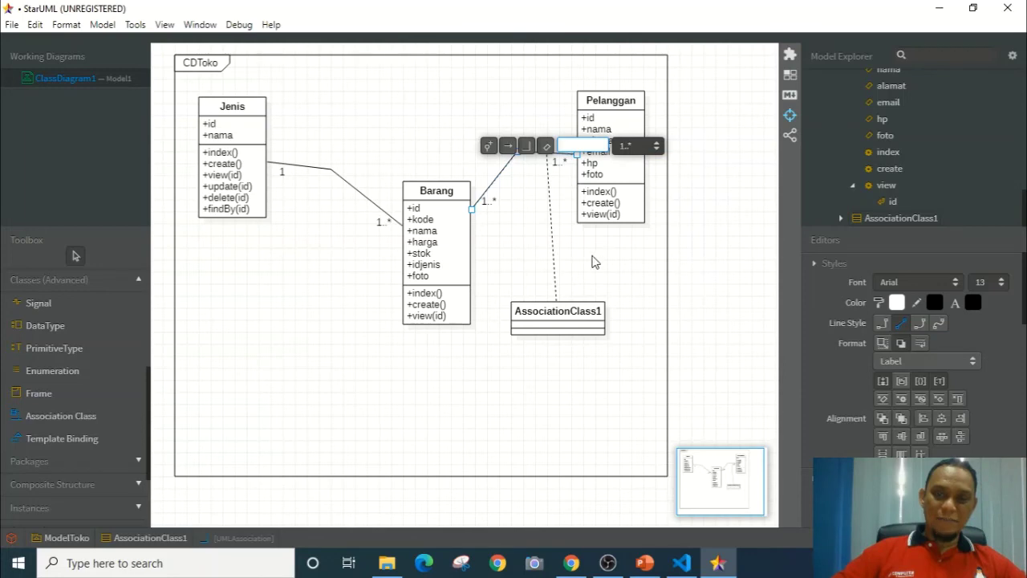
# - Rename the association class between Barang and Pelanggan as Pembelian
pyautogui.click(477, 57)
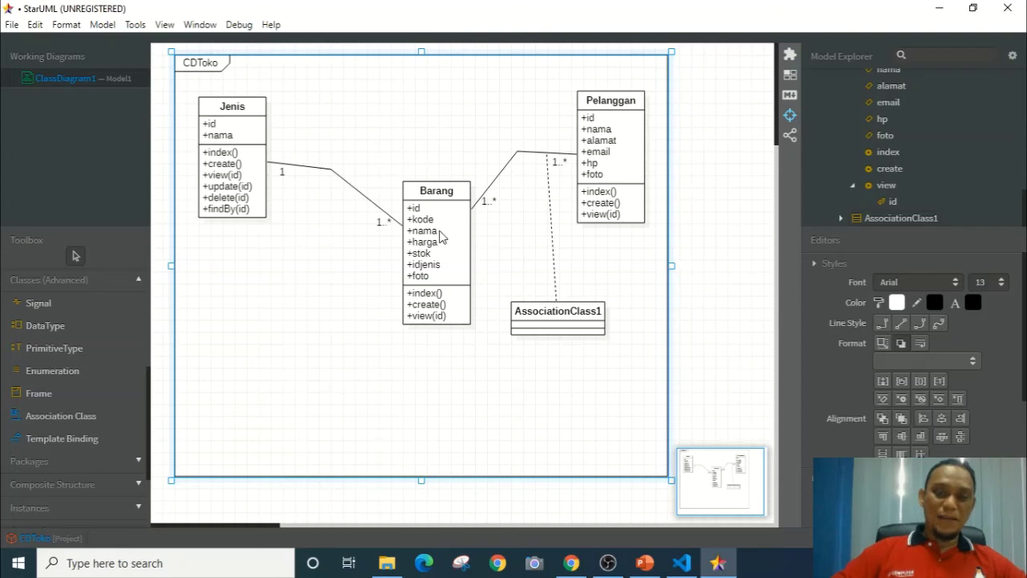
pyautogui.doubleClick(545, 312)
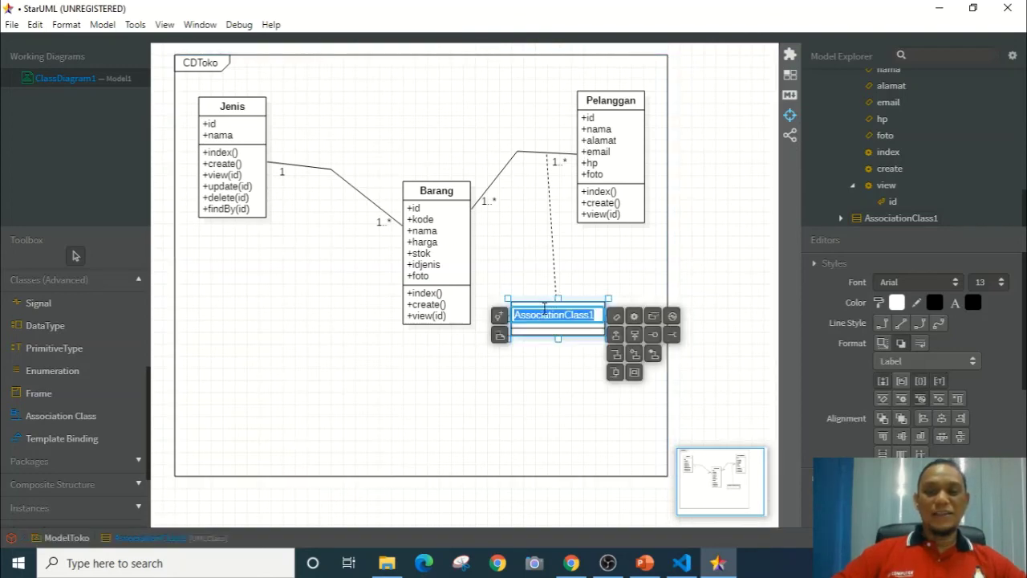
pyautogui.write('Pe')
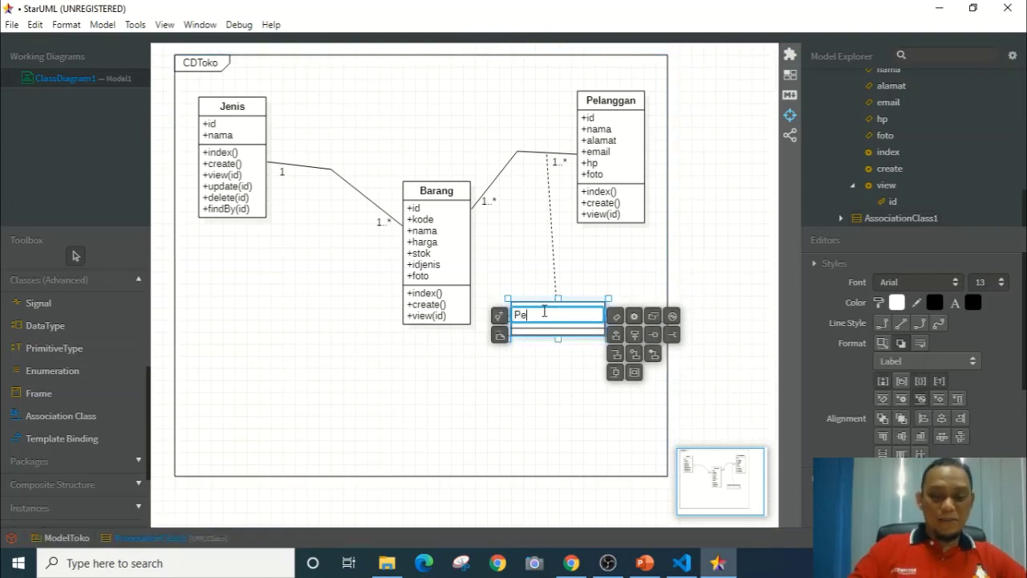
pyautogui.write('mbelian')
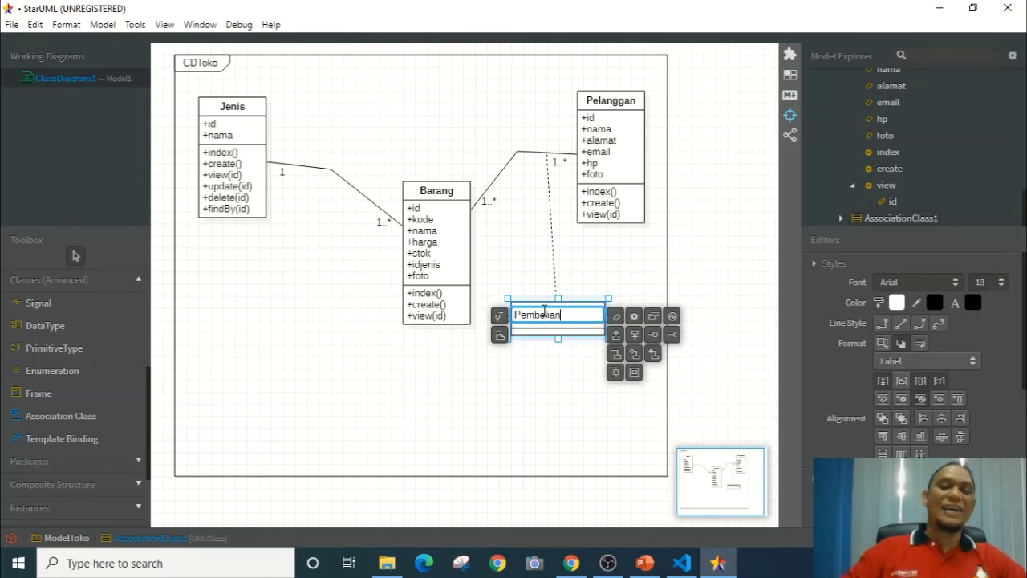
# - Add the attributes id, kode and tgl to the Pembelian class
pyautogui.click(615, 318)
pyautogui.press('BackSpace')
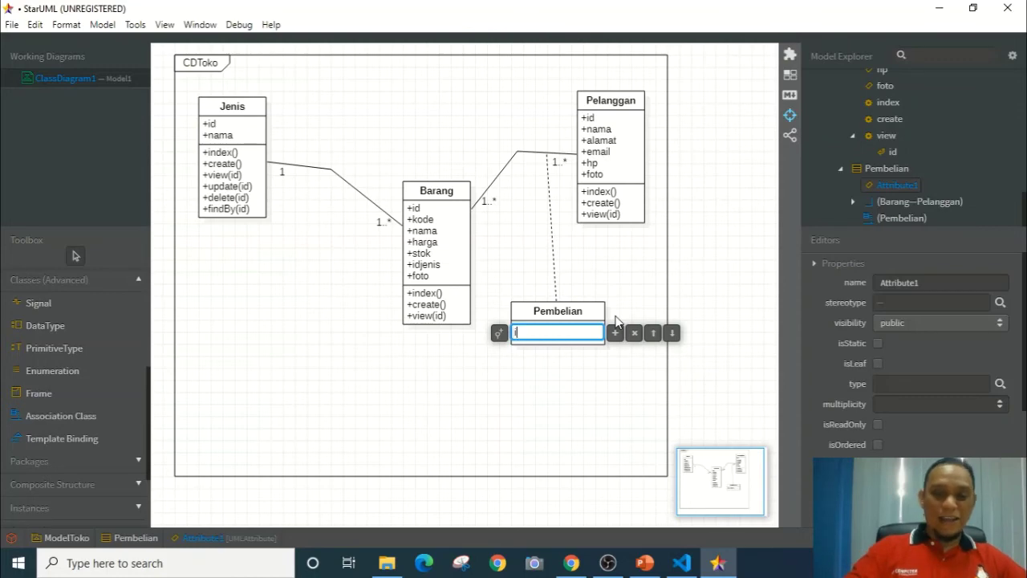
pyautogui.write('id')
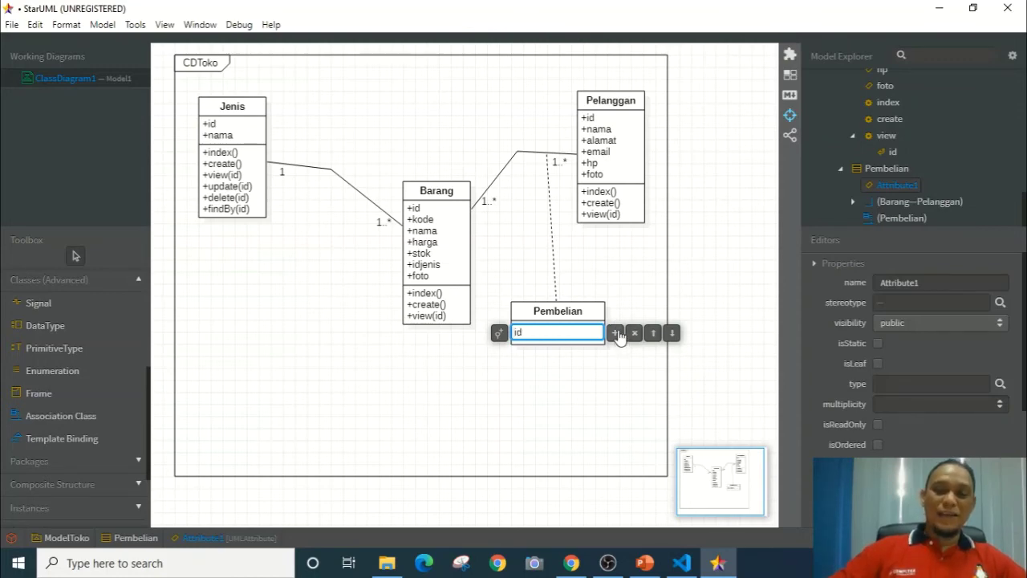
pyautogui.click(618, 332)
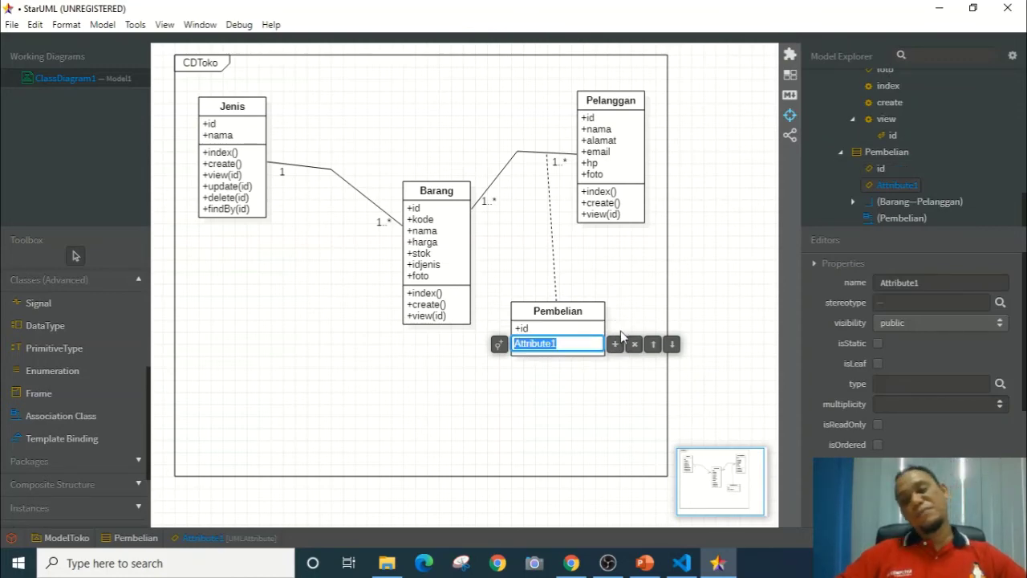
pyautogui.write('kode')
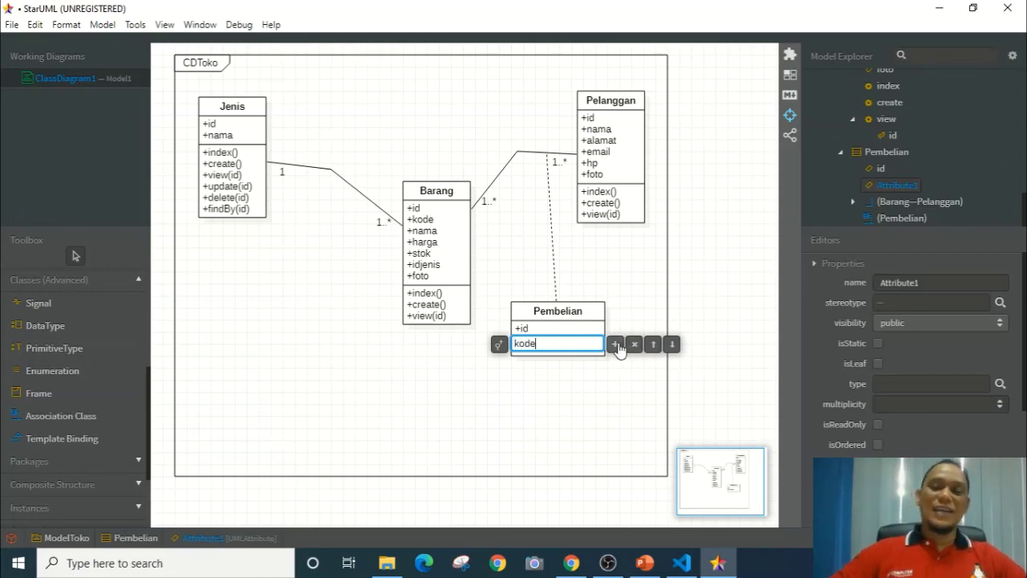
pyautogui.click(615, 344)
pyautogui.write('tgl')
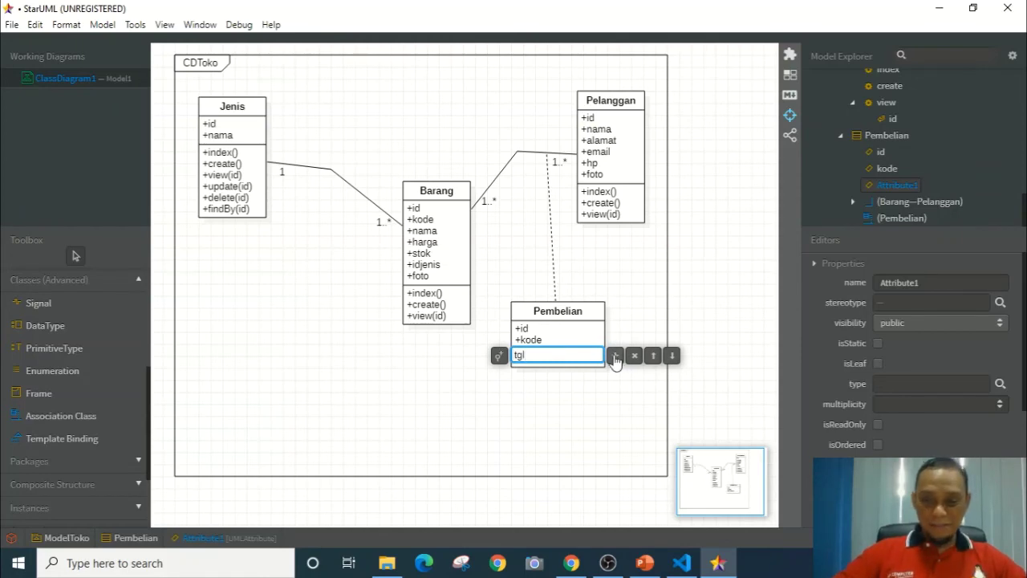
# - Add the attributes idpelanggan and idbarang to the Pembelian class below tgl
pyautogui.click(614, 358)
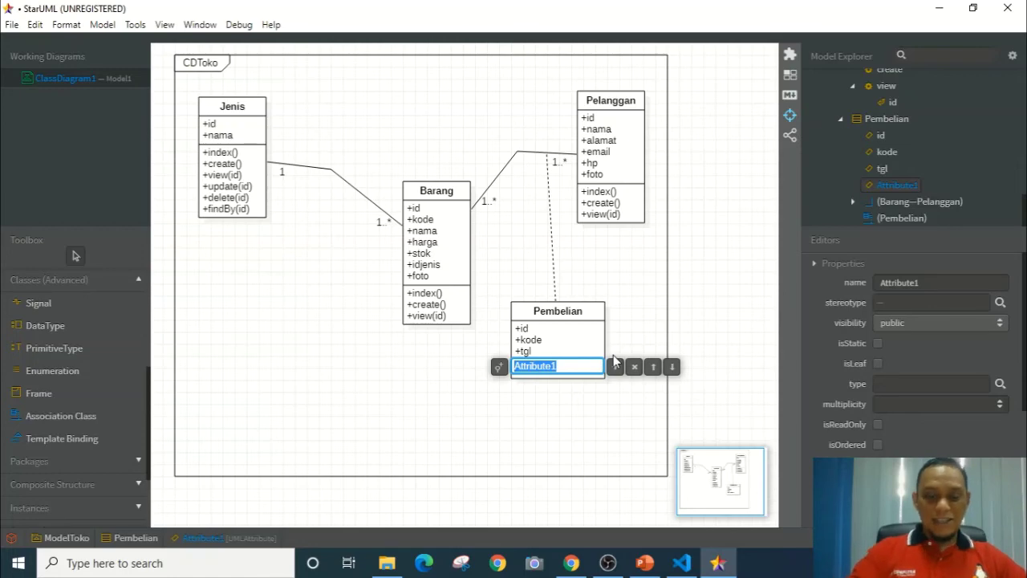
pyautogui.write('id')
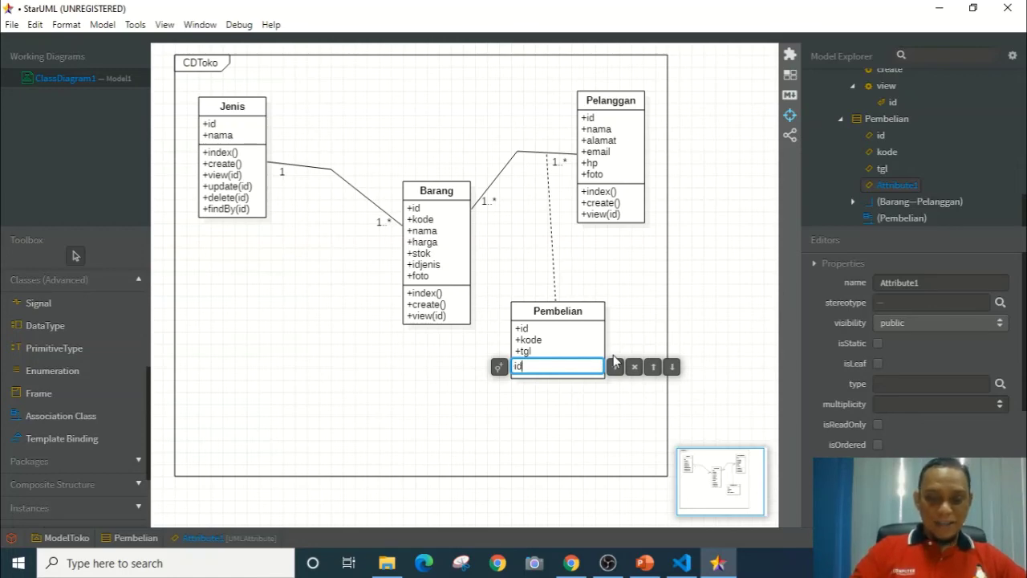
pyautogui.write('pelangg')
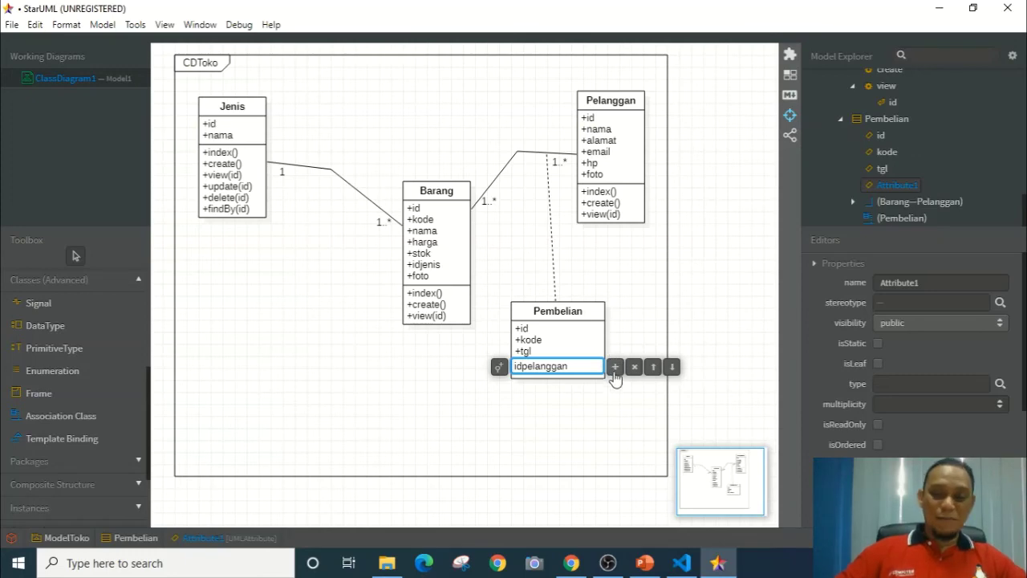
pyautogui.write('an')
pyautogui.click(614, 369)
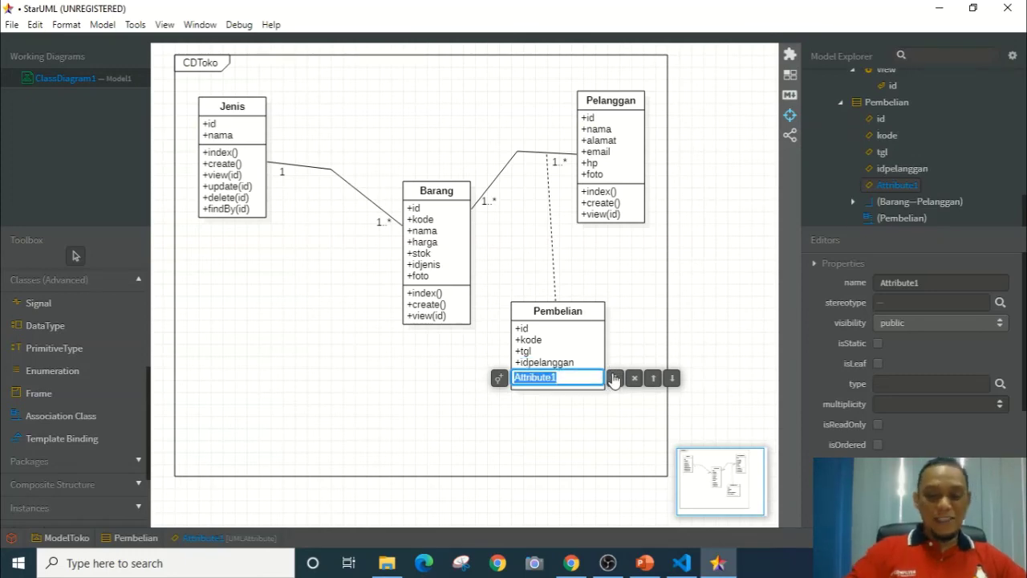
pyautogui.write('id')
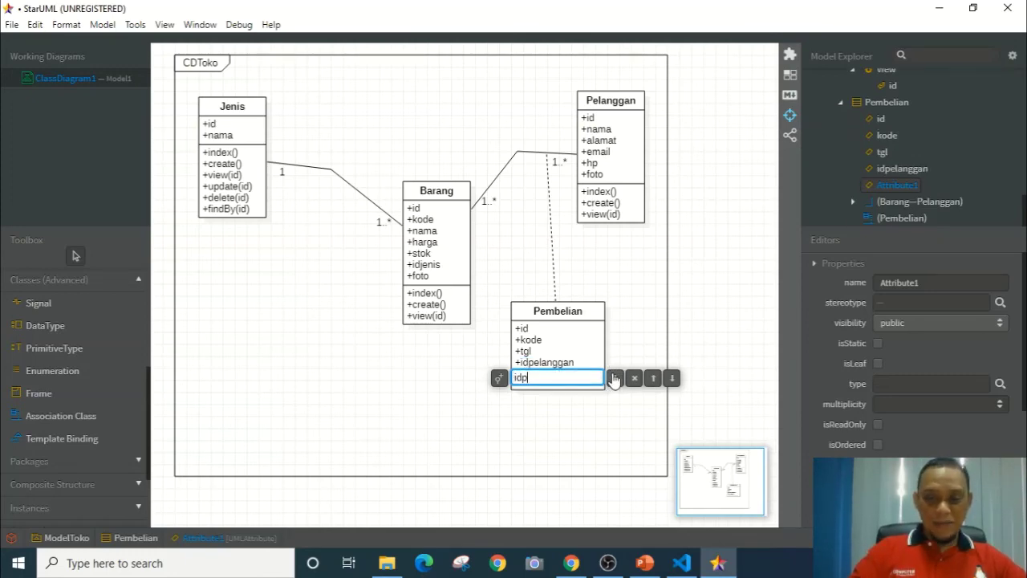
pyautogui.write('barang')
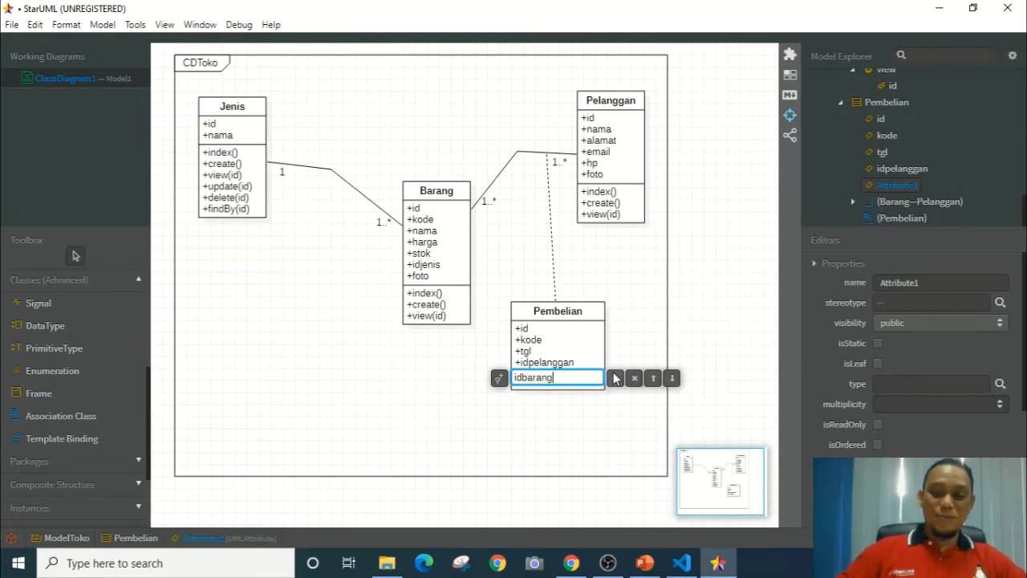
# - Add the attributes jumlah and harga at the end of the Pembelian class's attribute list
pyautogui.click(614, 377)
pyautogui.write('jumlah')
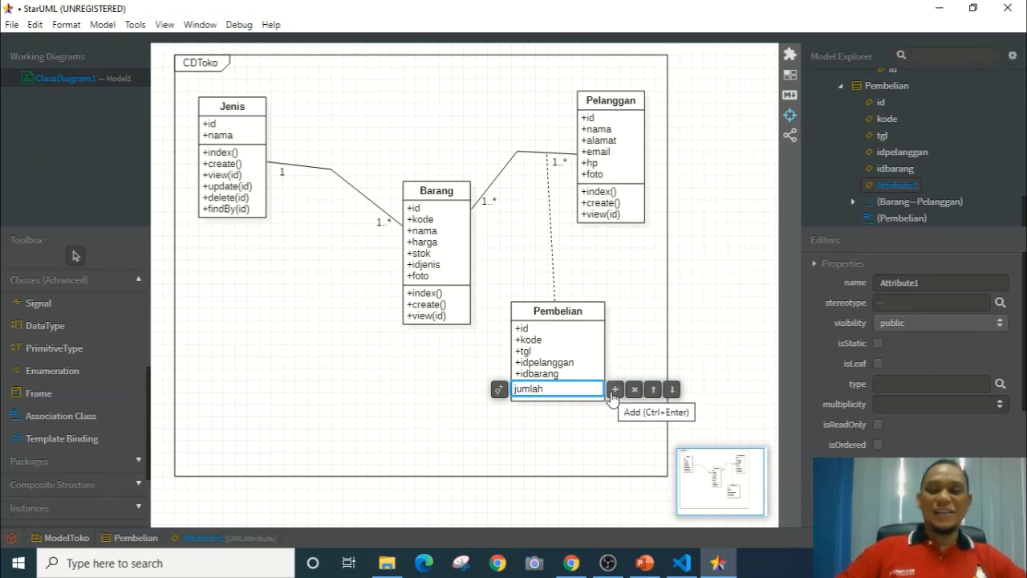
pyautogui.click(613, 391)
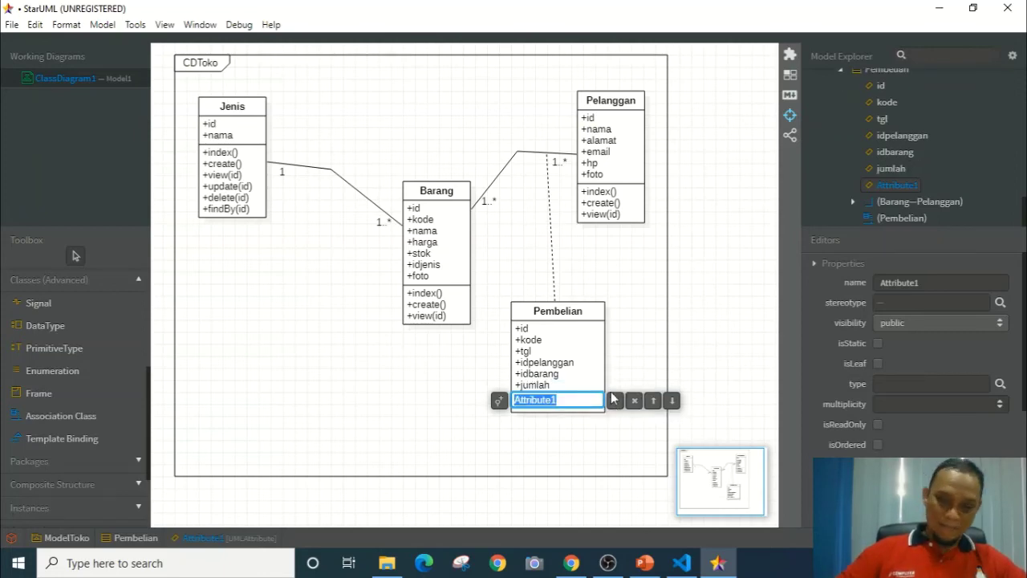
pyautogui.write('harga')
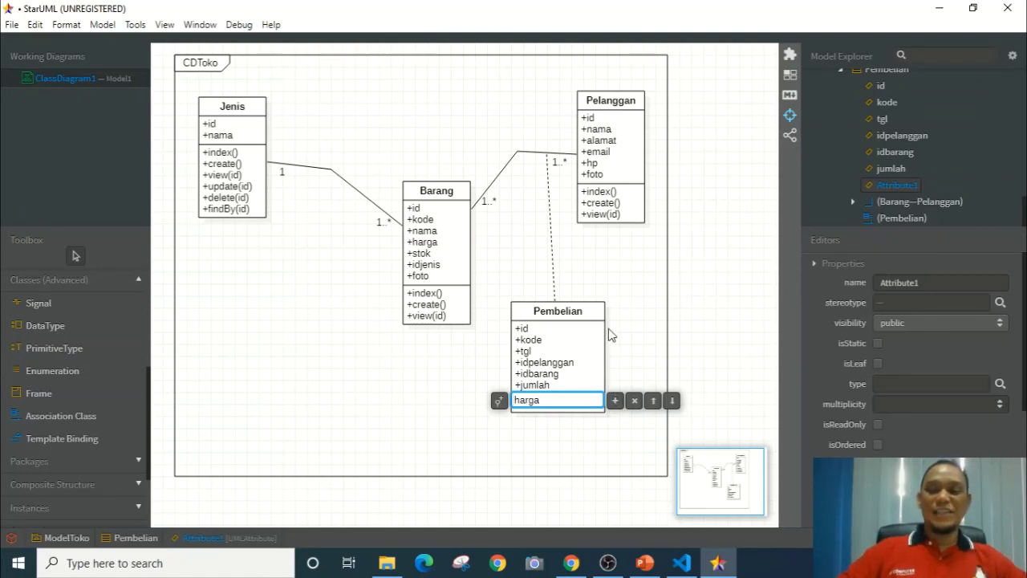
# - Add an operation index() with public visibility to the Pembelian class
pyautogui.doubleClick(568, 312)
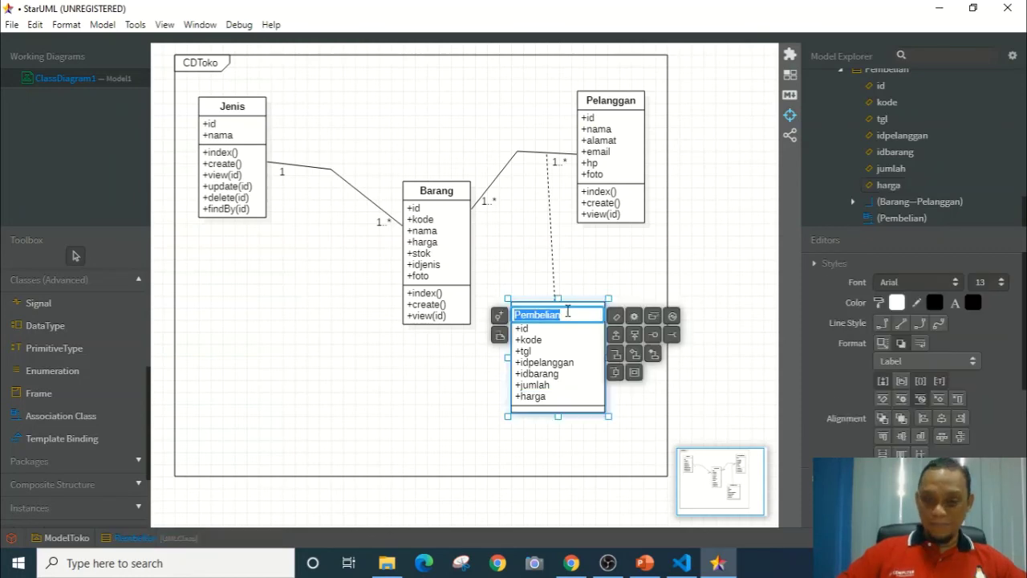
pyautogui.click(633, 316)
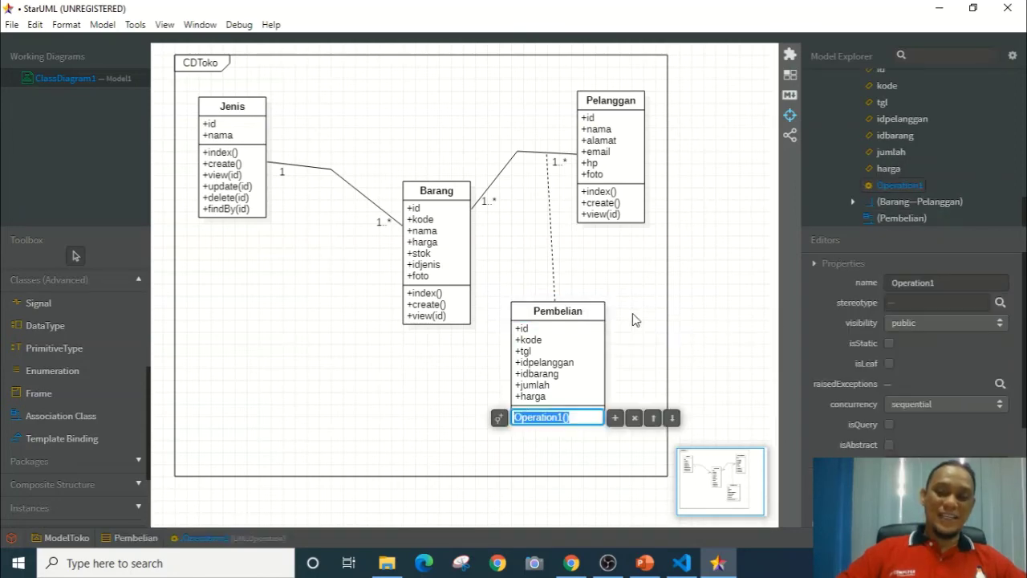
pyautogui.click(499, 418)
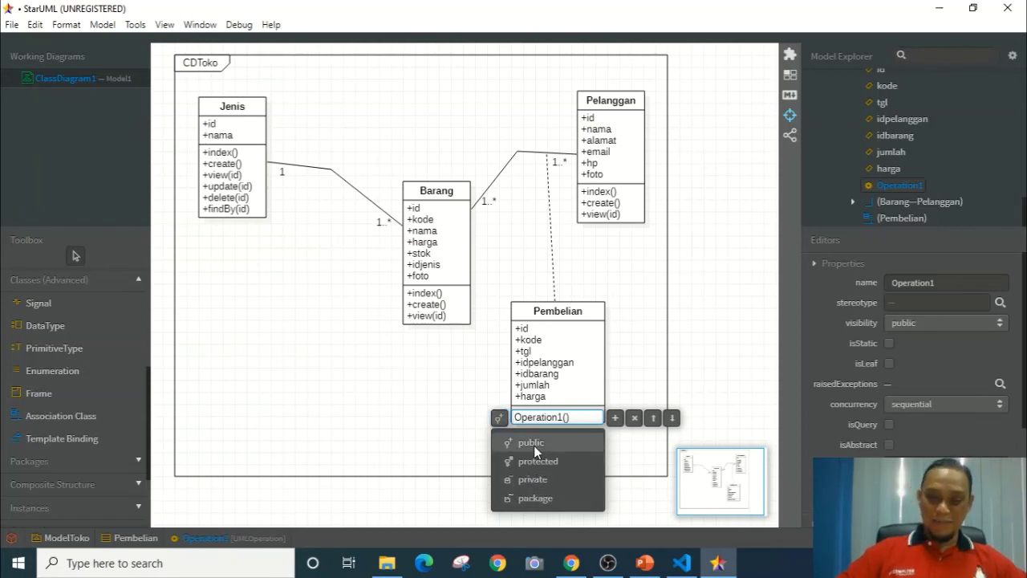
pyautogui.click(534, 446)
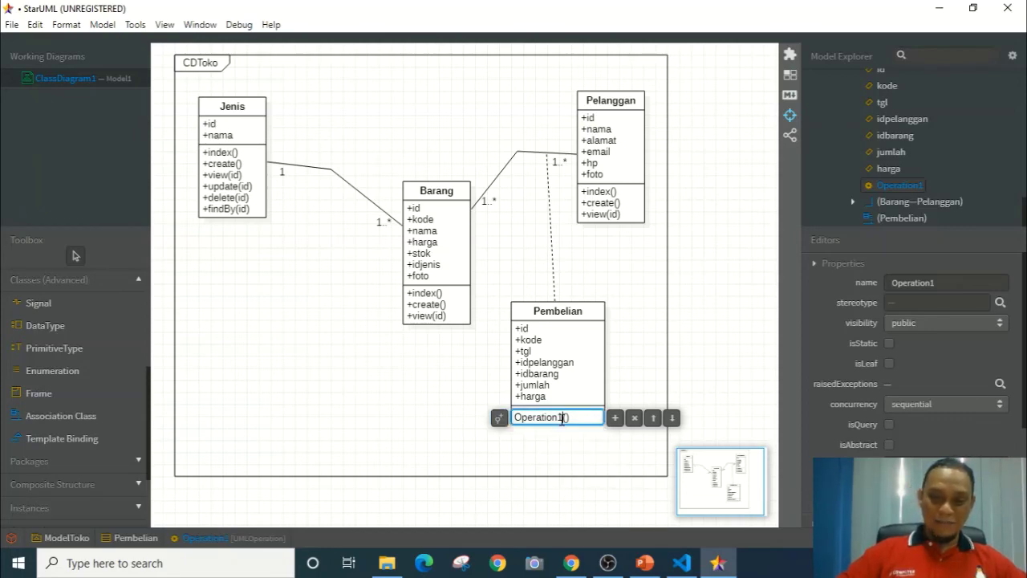
pyautogui.press('BackSpace')
pyautogui.press('BackSpace')
pyautogui.press('BackSpace')
pyautogui.press('BackSpace')
pyautogui.press('BackSpace')
pyautogui.press('BackSpace')
pyautogui.press('BackSpace')
pyautogui.press('BackSpace')
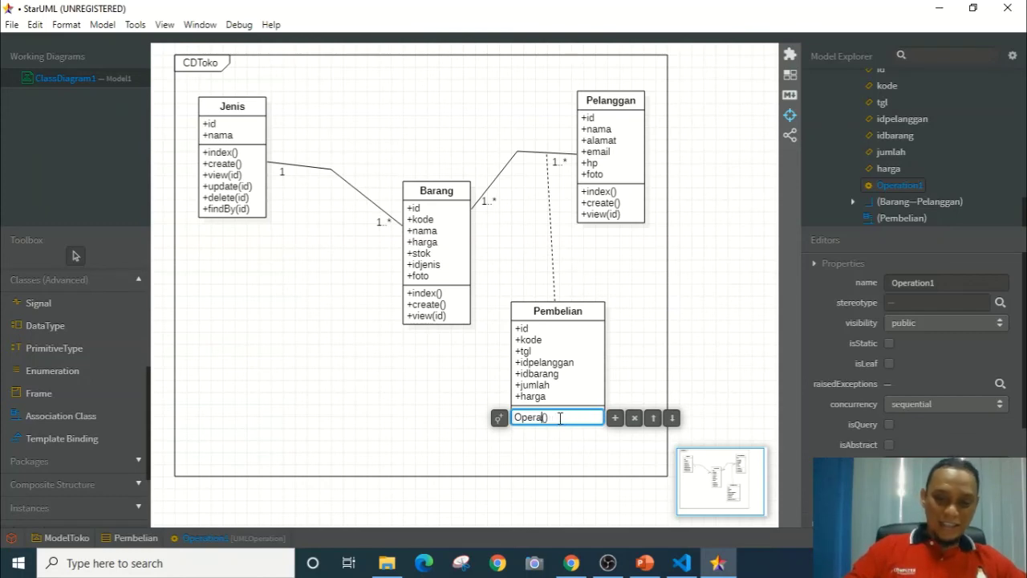
pyautogui.press('BackSpace')
pyautogui.press('BackSpace')
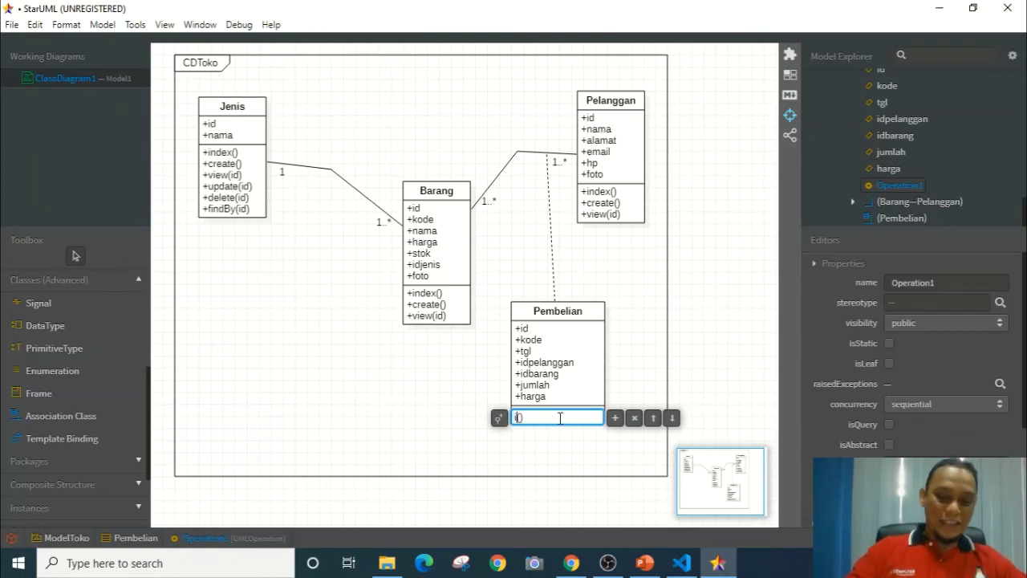
pyautogui.write('index')
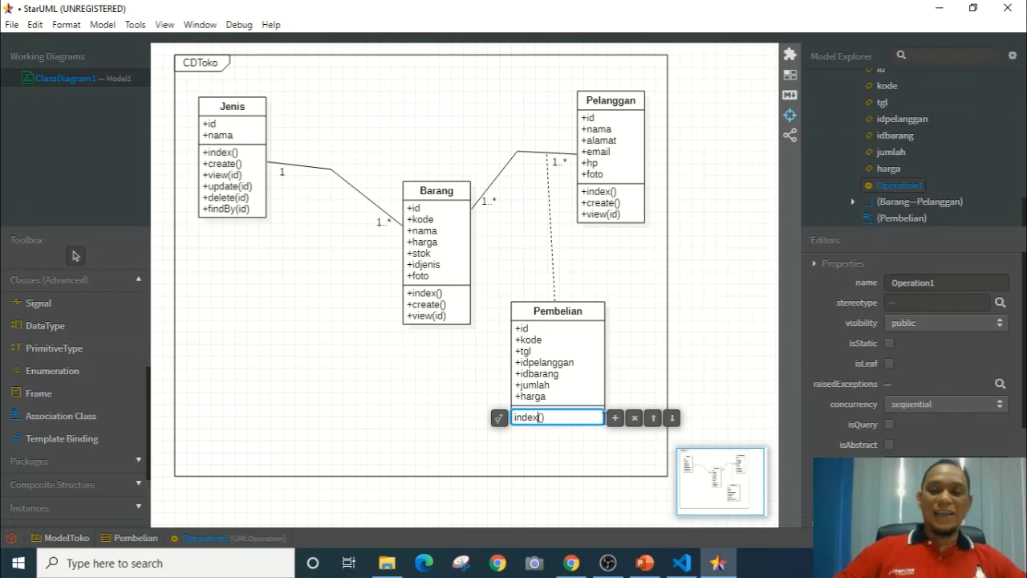
# - Add the operations create() and view(id) to the Pembelian class below index()
pyautogui.click(614, 417)
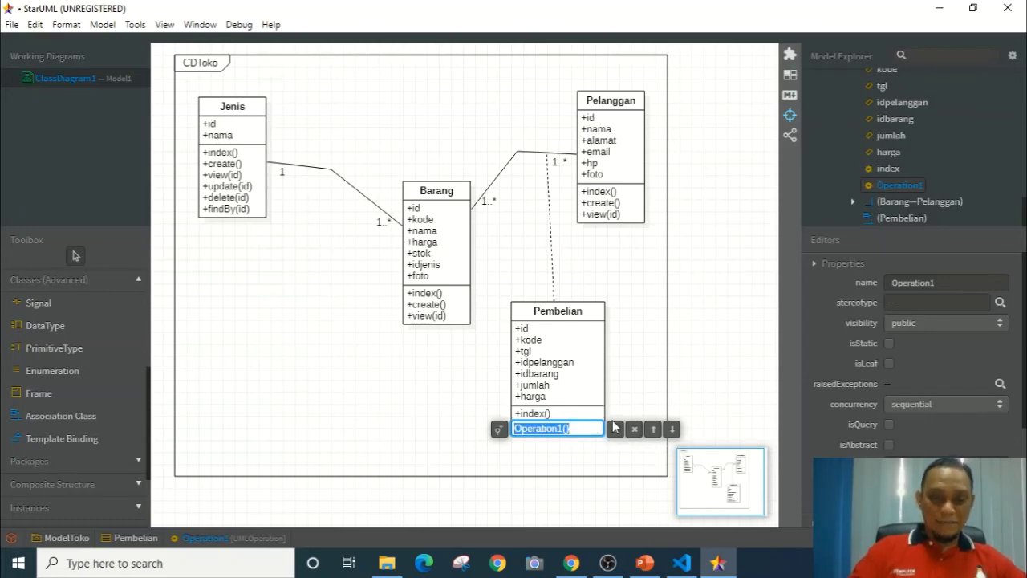
pyautogui.write('create')
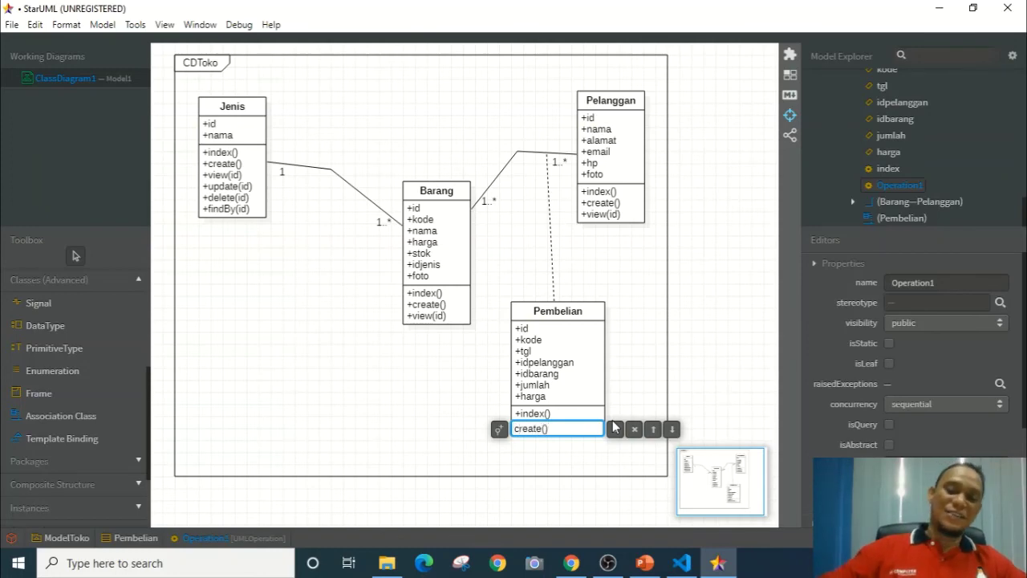
pyautogui.click(615, 430)
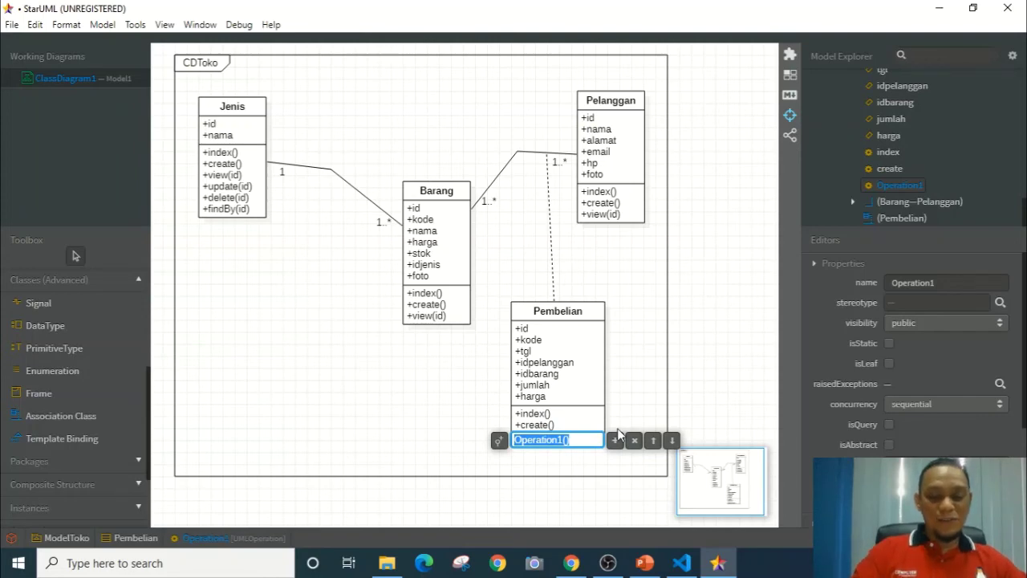
pyautogui.write('view(id')
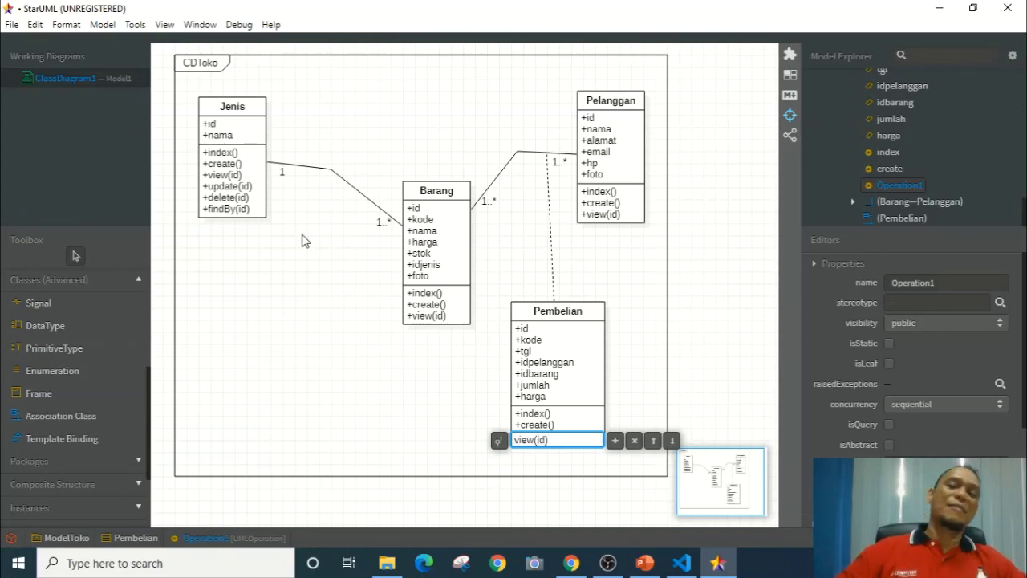
pyautogui.click(620, 271)
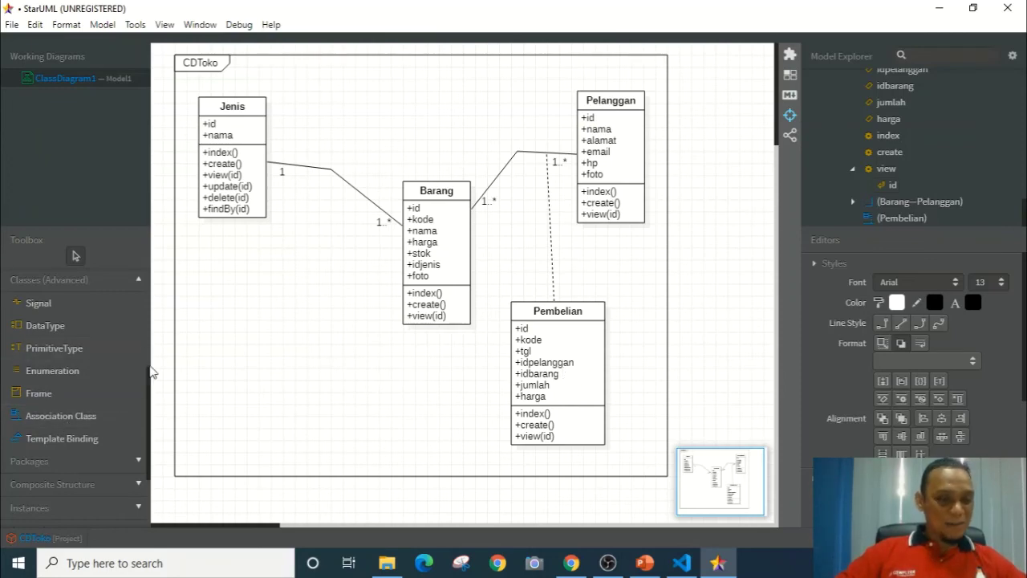
# - Create a new class named Retur in the empty area of the CDToko frame below Jenis
pyautogui.scroll(5, 109, 365)
pyautogui.click(38, 301)
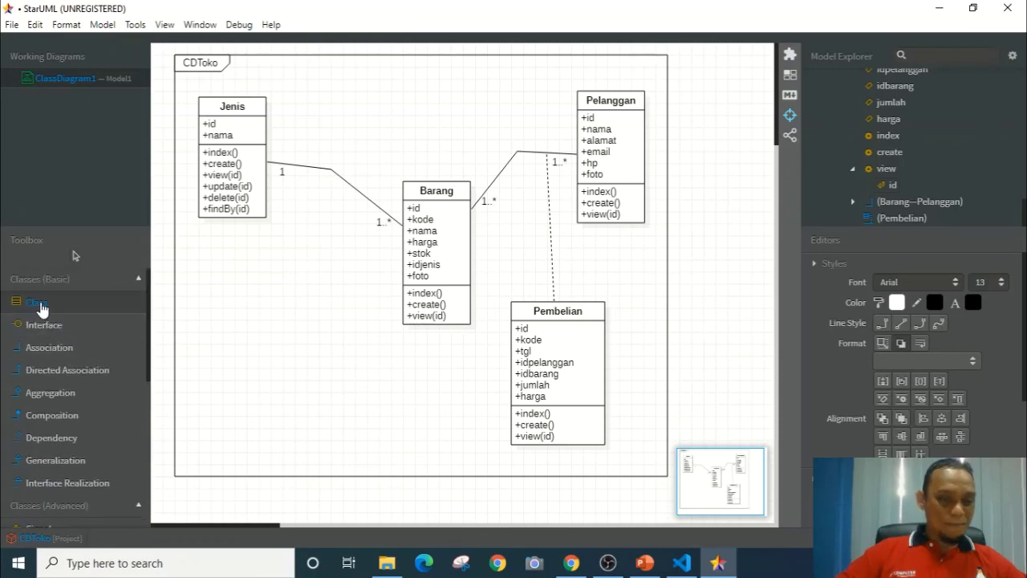
pyautogui.click(271, 347)
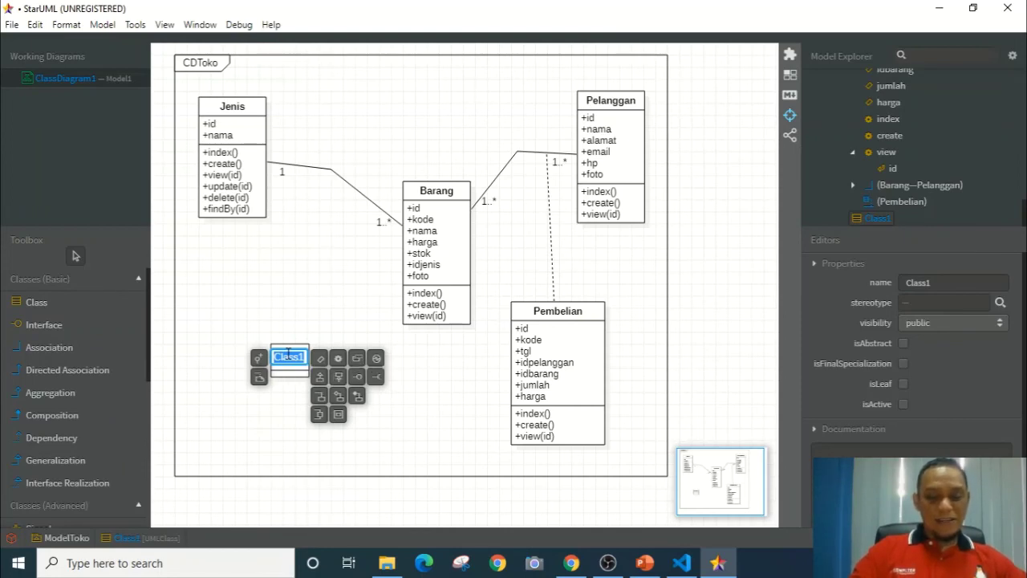
pyautogui.write('Retur')
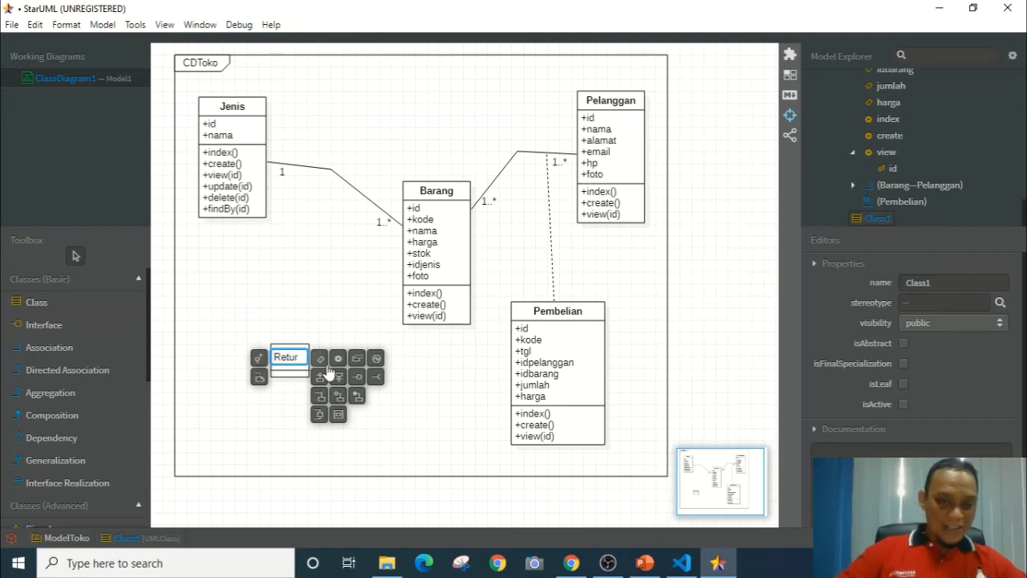
# - Add the attributes id, kode and tgl to the Retur class
pyautogui.click(320, 363)
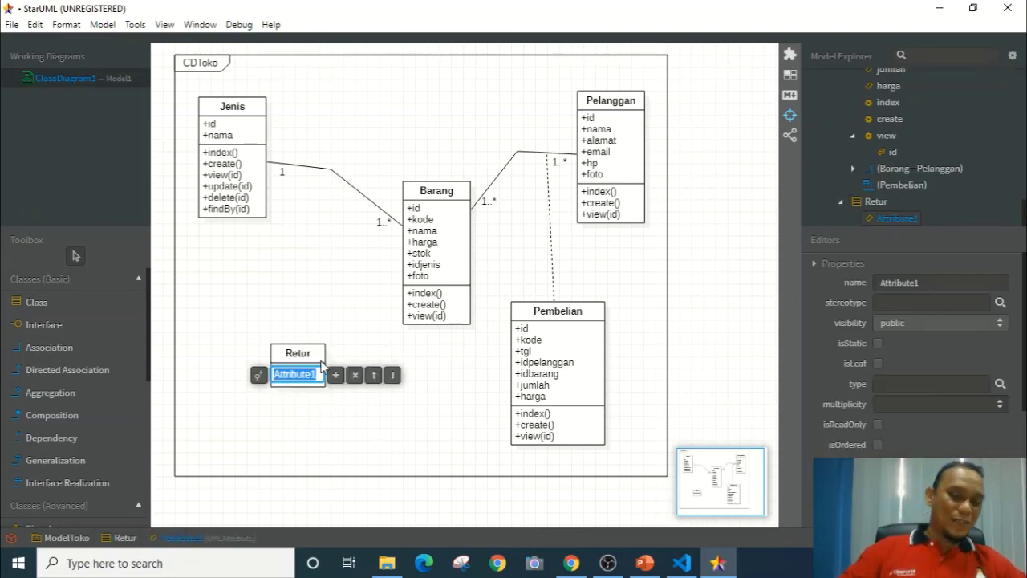
pyautogui.write('id')
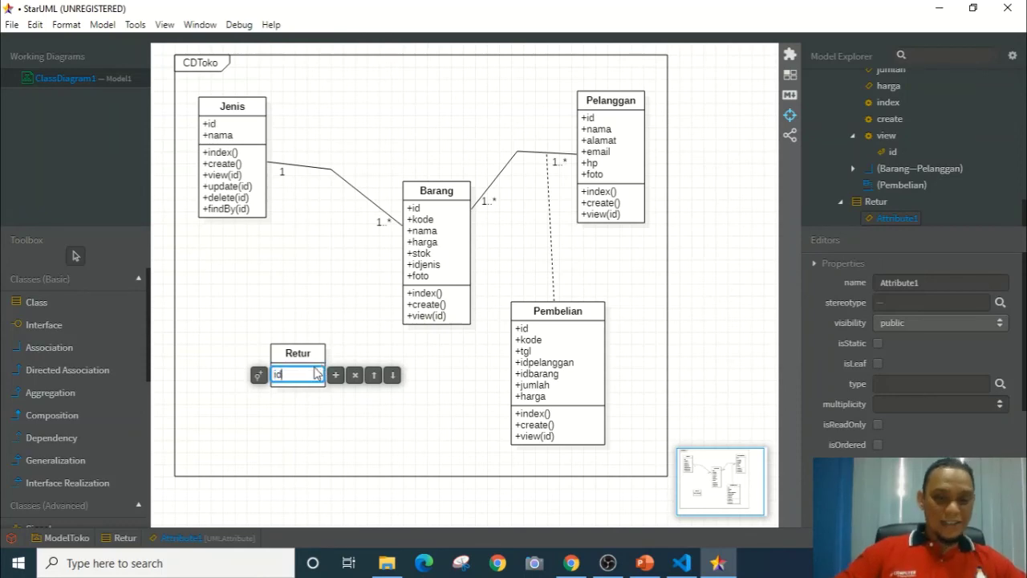
pyautogui.click(337, 375)
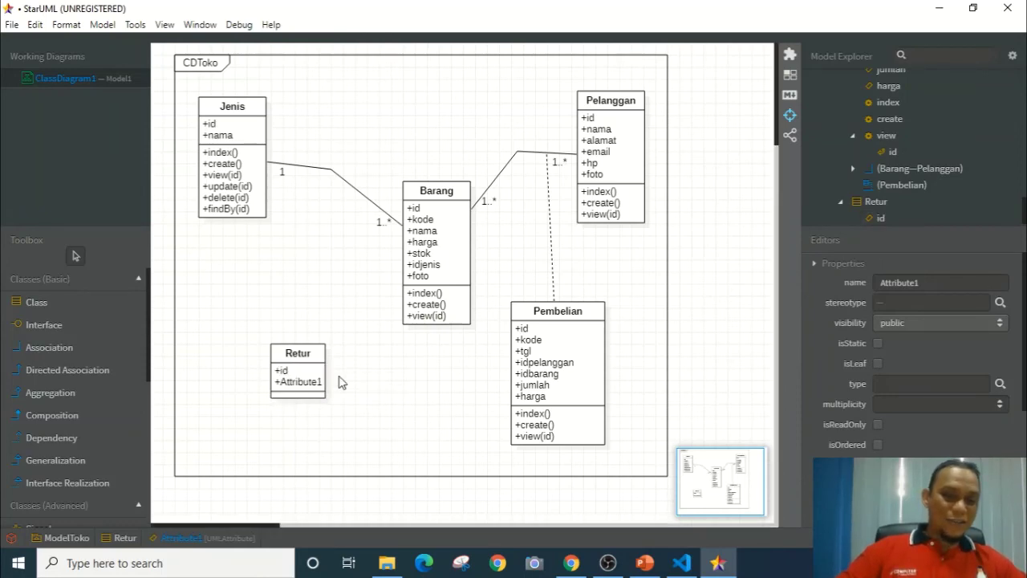
pyautogui.write('kode')
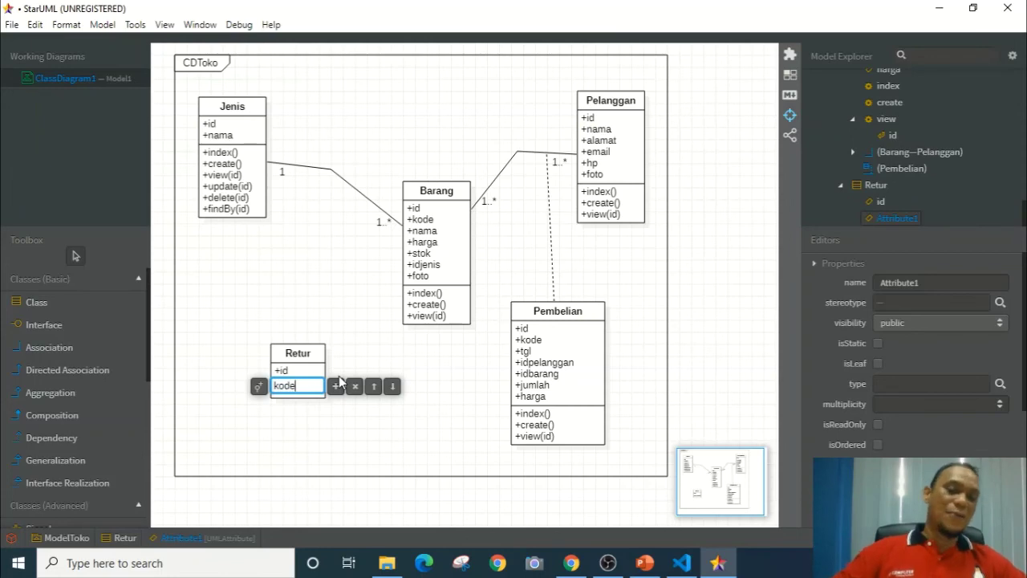
pyautogui.click(336, 390)
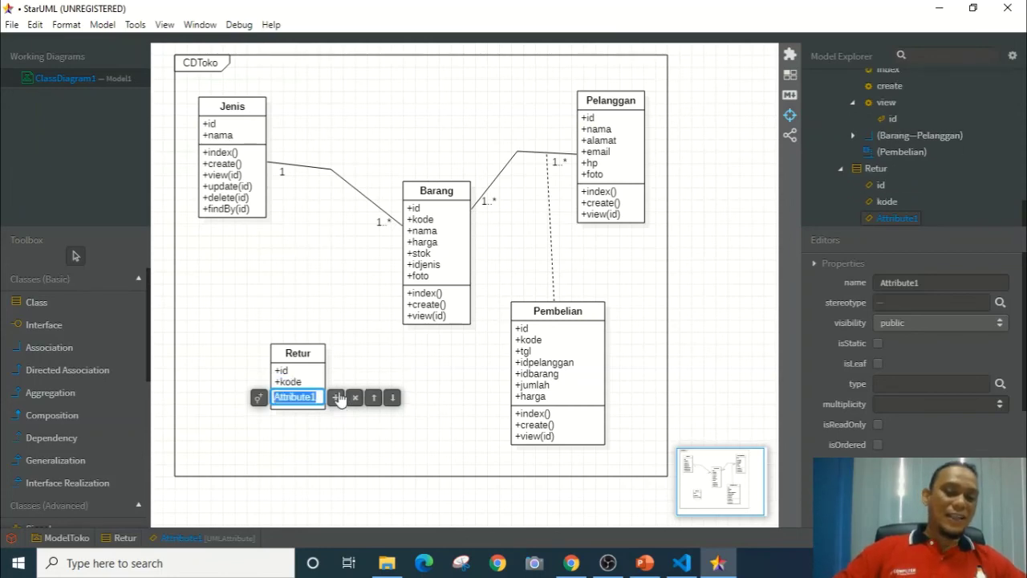
pyautogui.write('tgl')
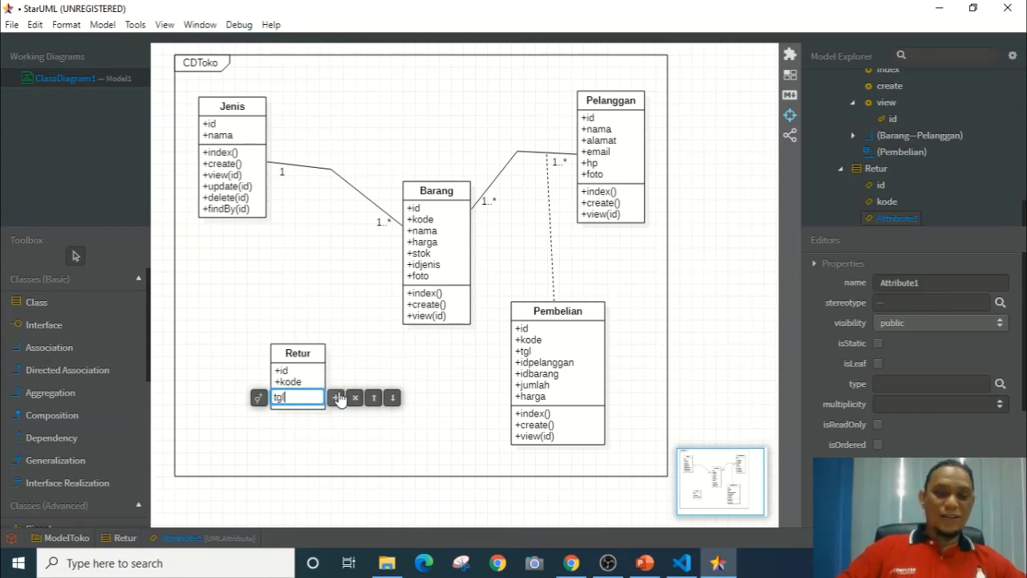
# - Add the attributes idpembelian, jumlah and keterangan to the Retur class below tgl
pyautogui.click(336, 398)
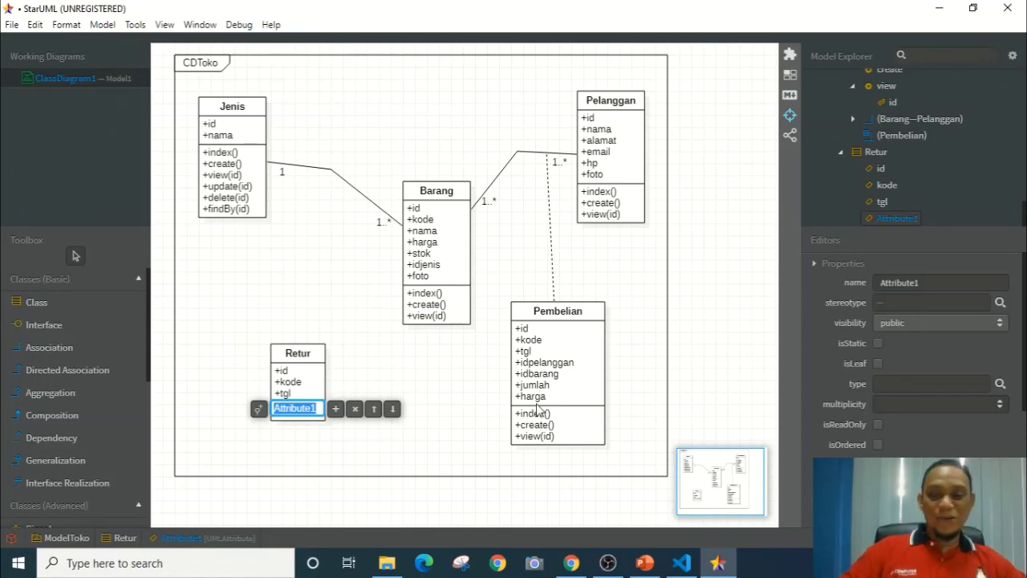
pyautogui.write('idpe')
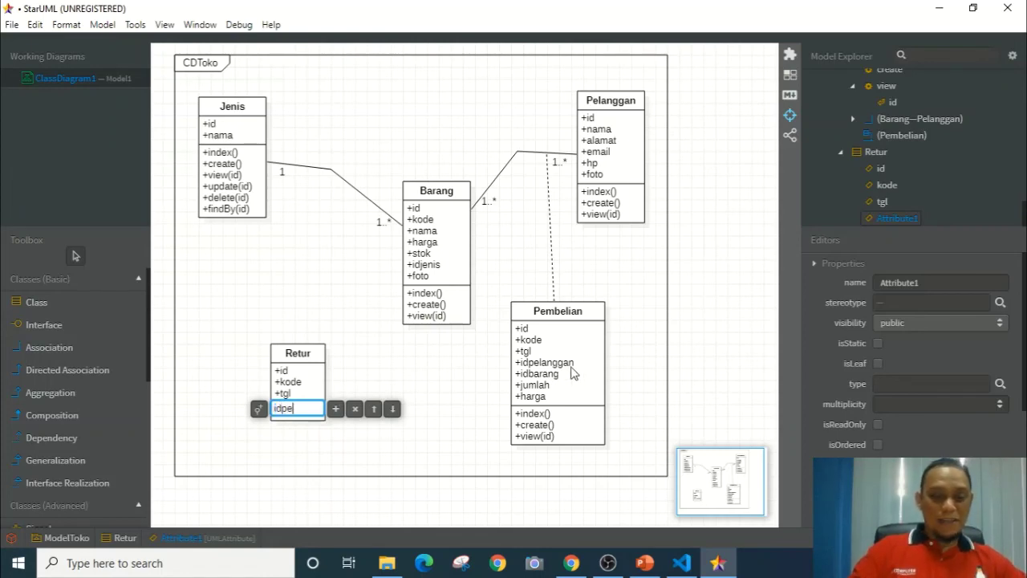
pyautogui.write('mbelian')
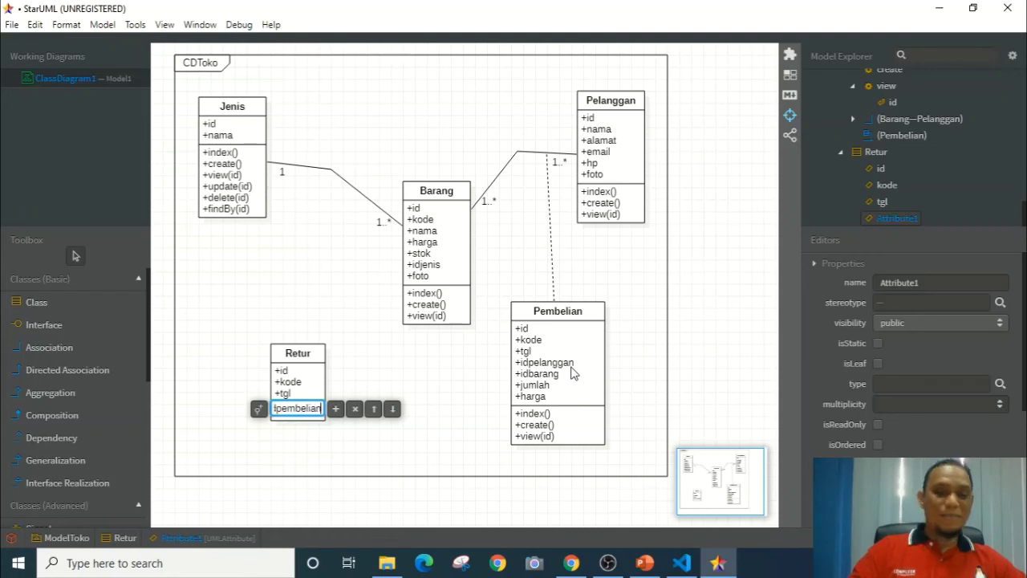
pyautogui.click(336, 410)
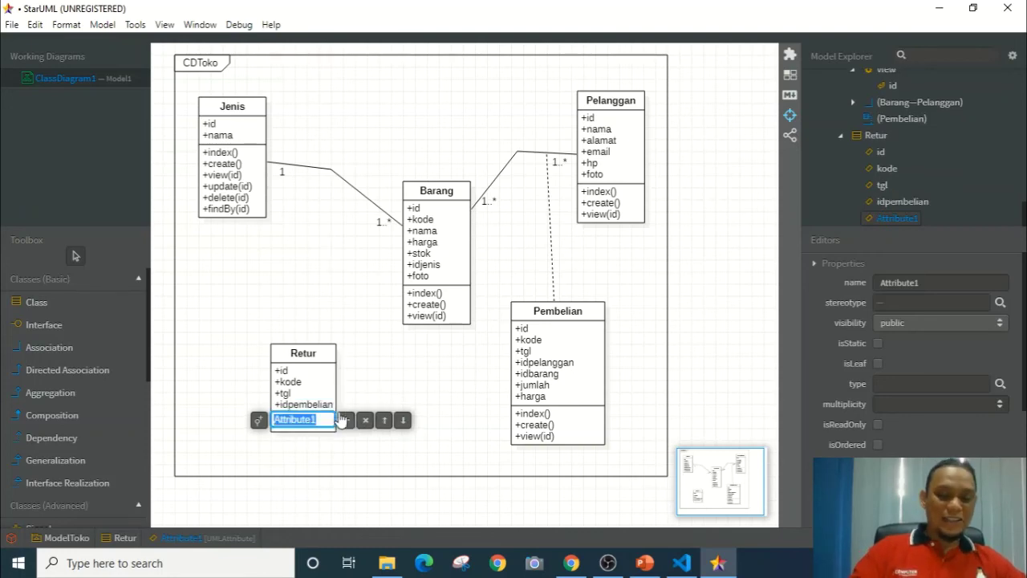
pyautogui.write('jumlah')
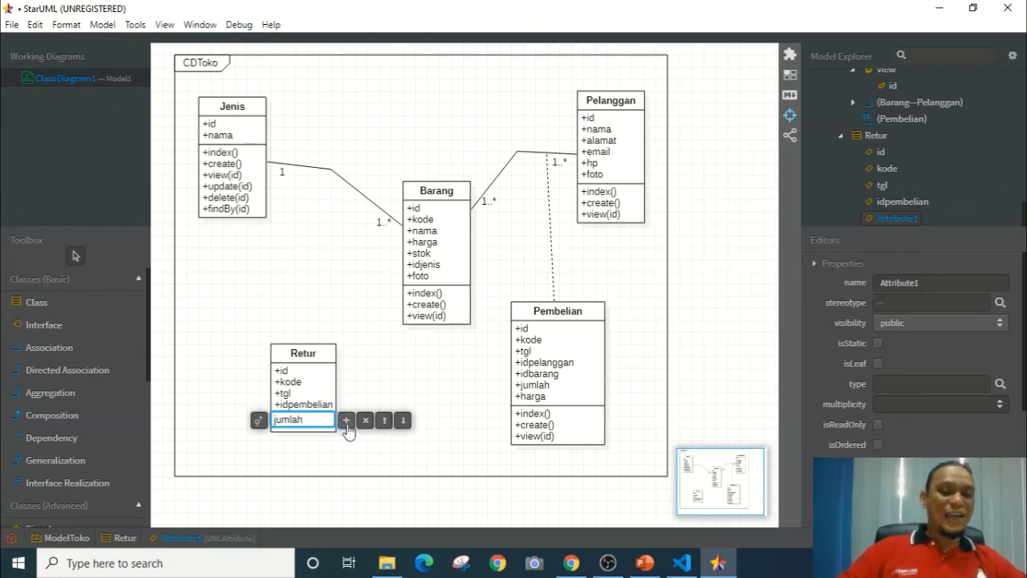
pyautogui.click(347, 425)
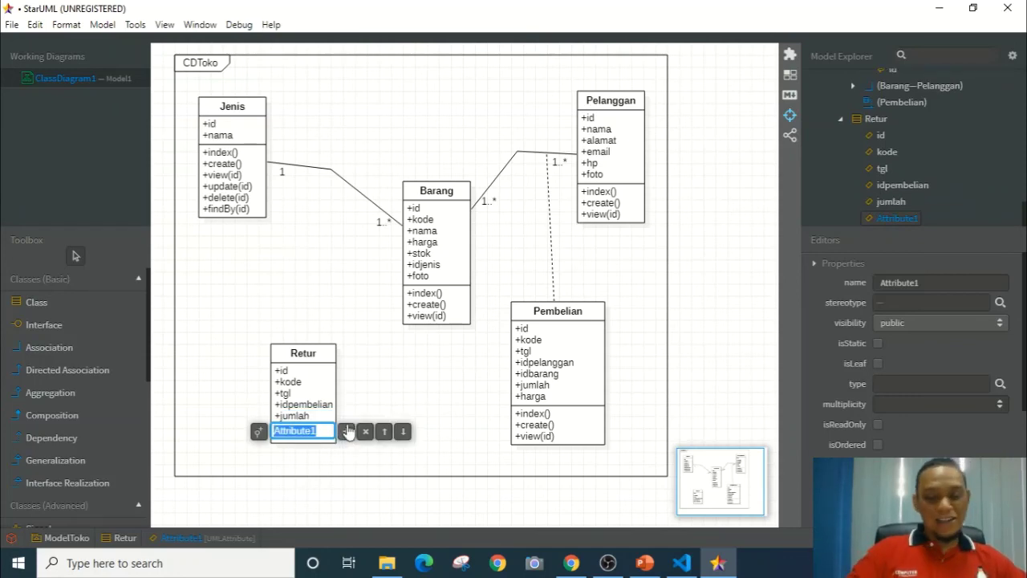
pyautogui.write('keteran')
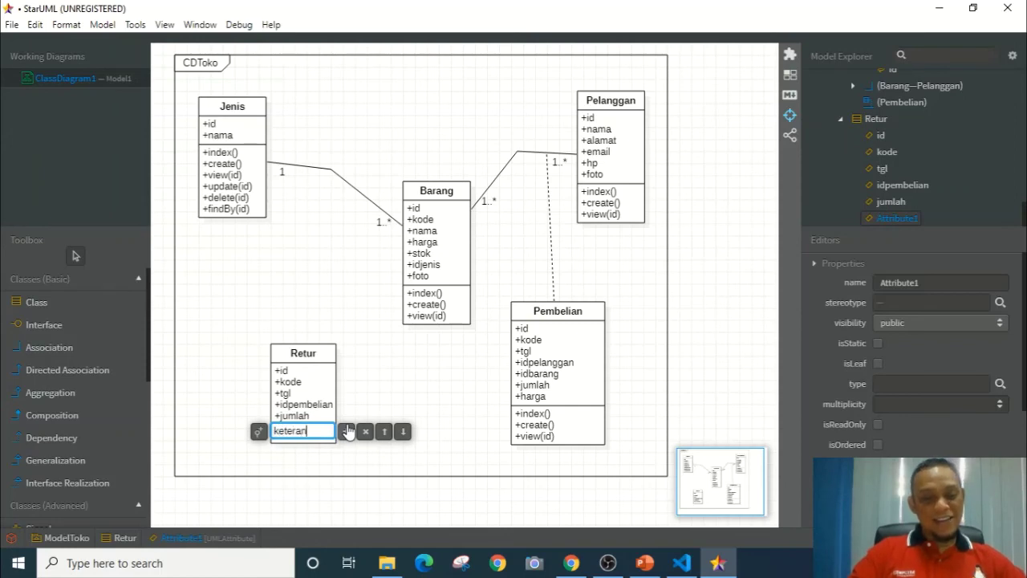
pyautogui.write('gan')
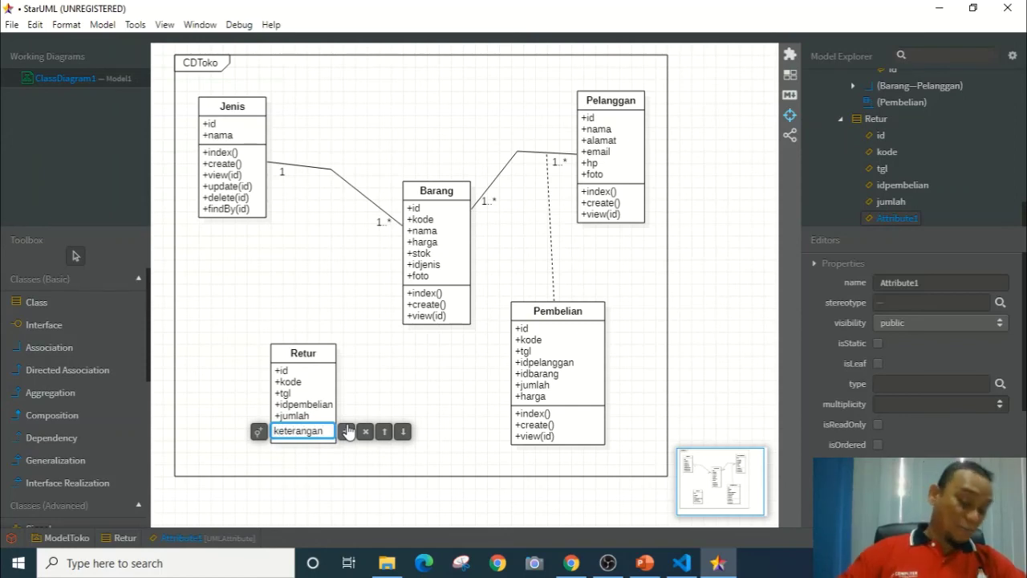
# - Add an operation index() with public visibility to the Retur class
pyautogui.doubleClick(325, 355)
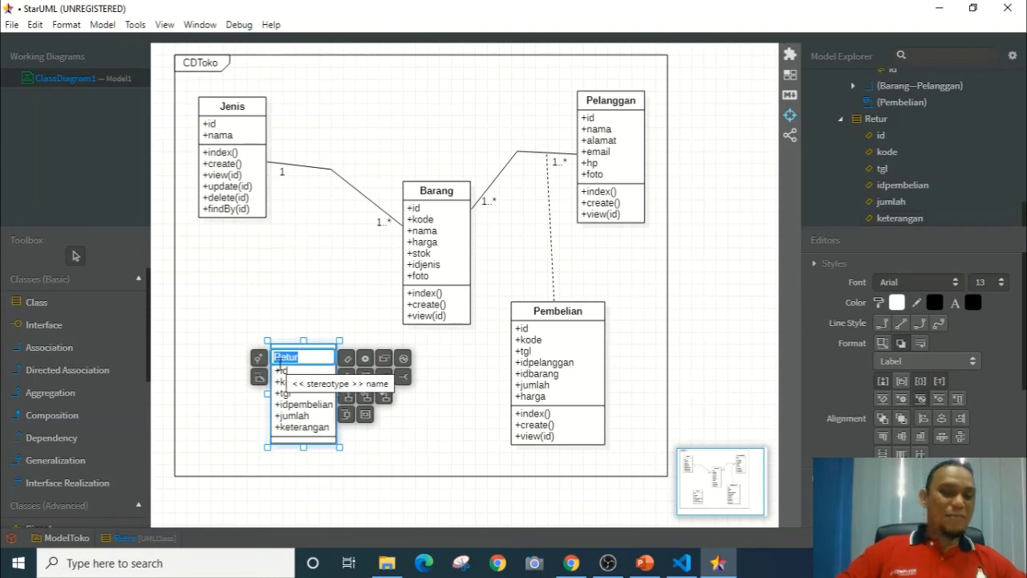
pyautogui.click(366, 361)
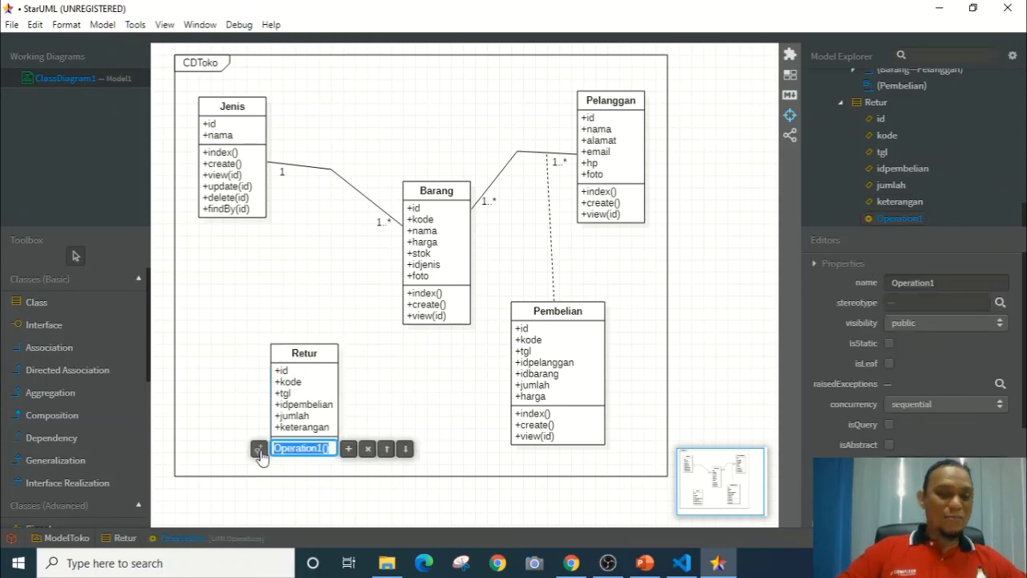
pyautogui.click(260, 451)
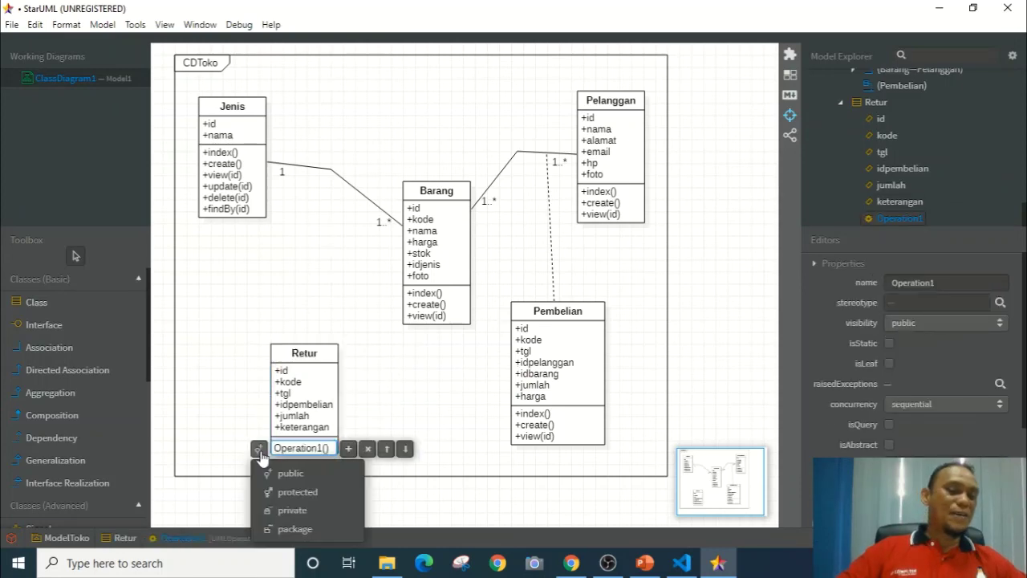
pyautogui.click(301, 473)
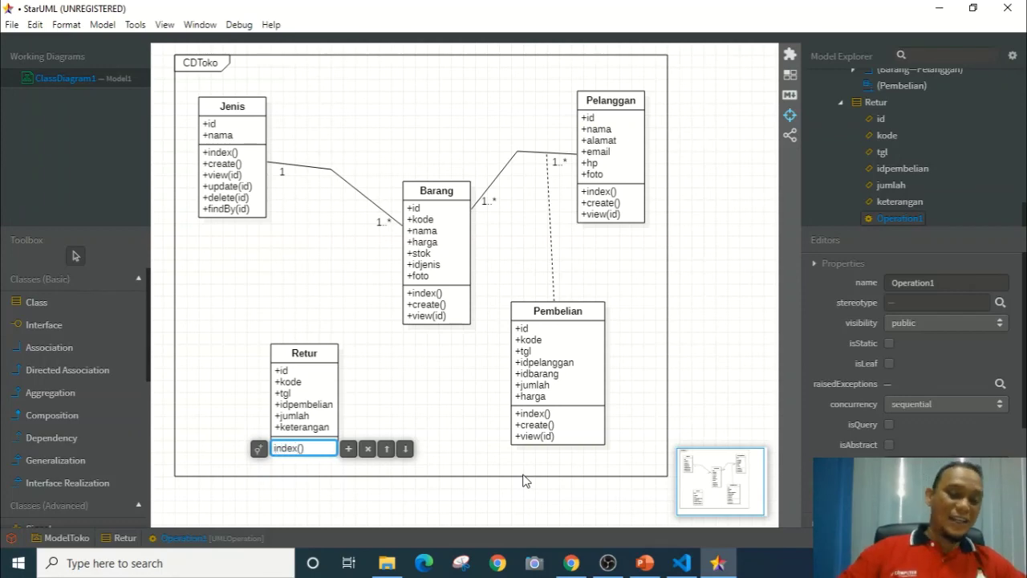
# - Add the operations create() and view(id) to the Retur class below index()
pyautogui.click(349, 449)
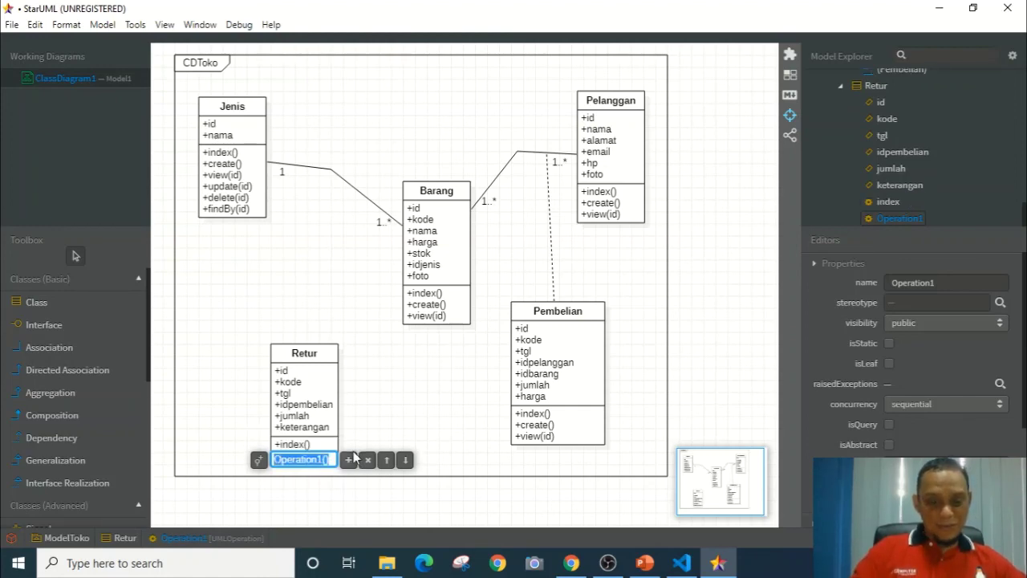
pyautogui.write('vi')
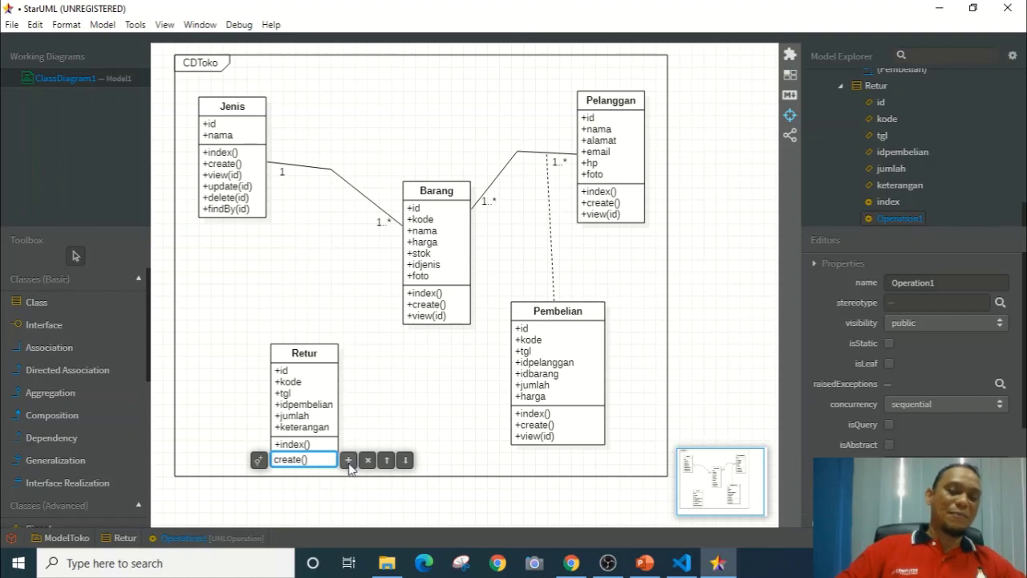
pyautogui.click(348, 460)
pyautogui.write('view(id')
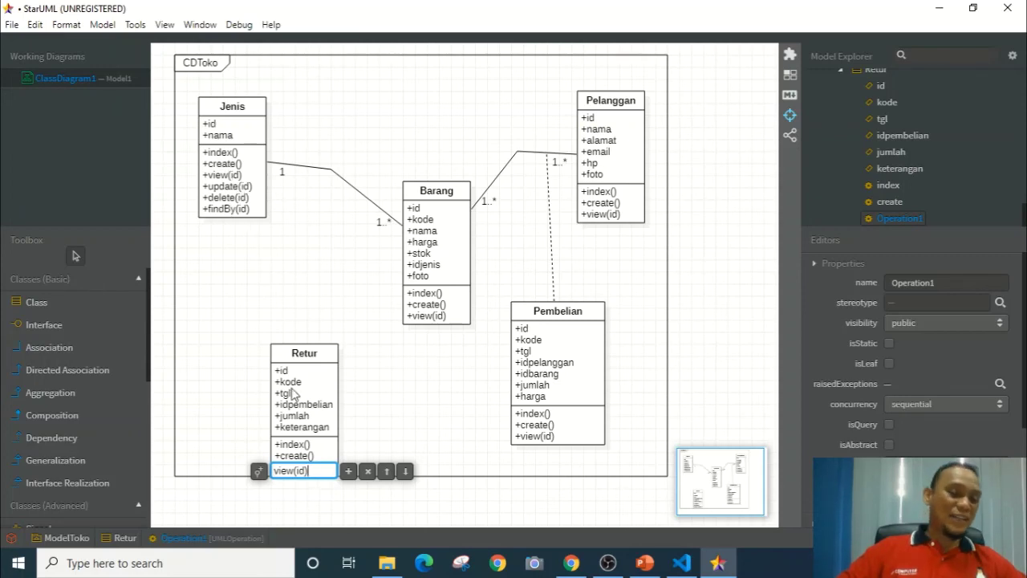
# - Move the Retur class up and to the left so it sits inside the CDToko frame beneath Jenis
pyautogui.click(328, 367)
pyautogui.moveTo(314, 364); pyautogui.dragTo(274, 316)
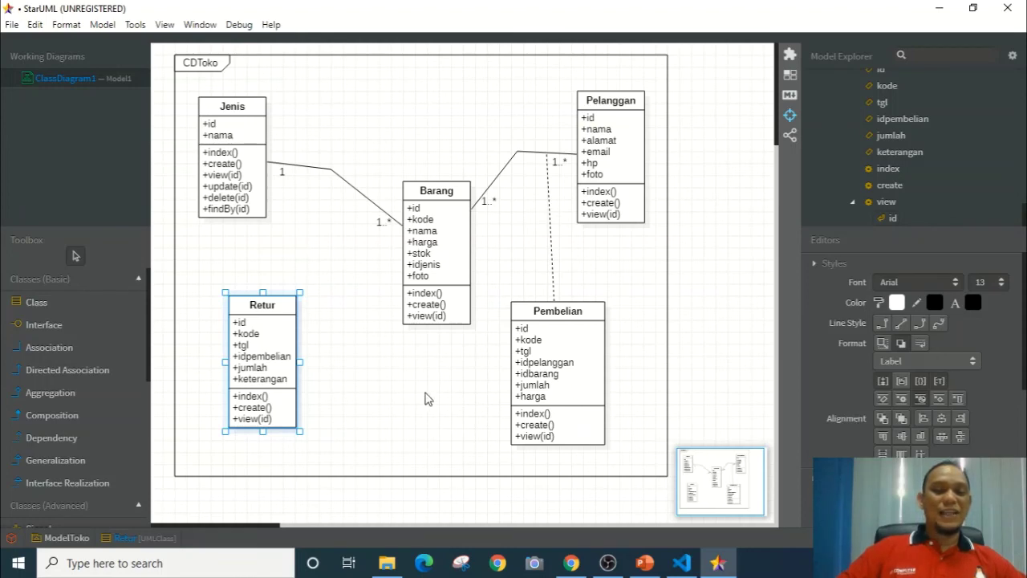
pyautogui.click(398, 389)
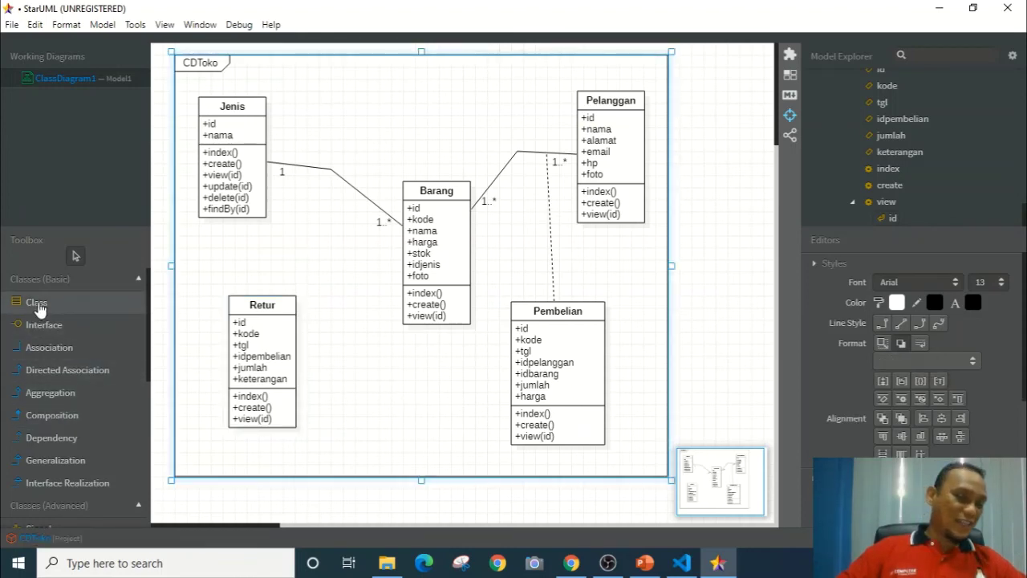
# - Draw an association from Pembelian to Retur and set the multiplicity at its Pembelian end to 1
pyautogui.click(46, 351)
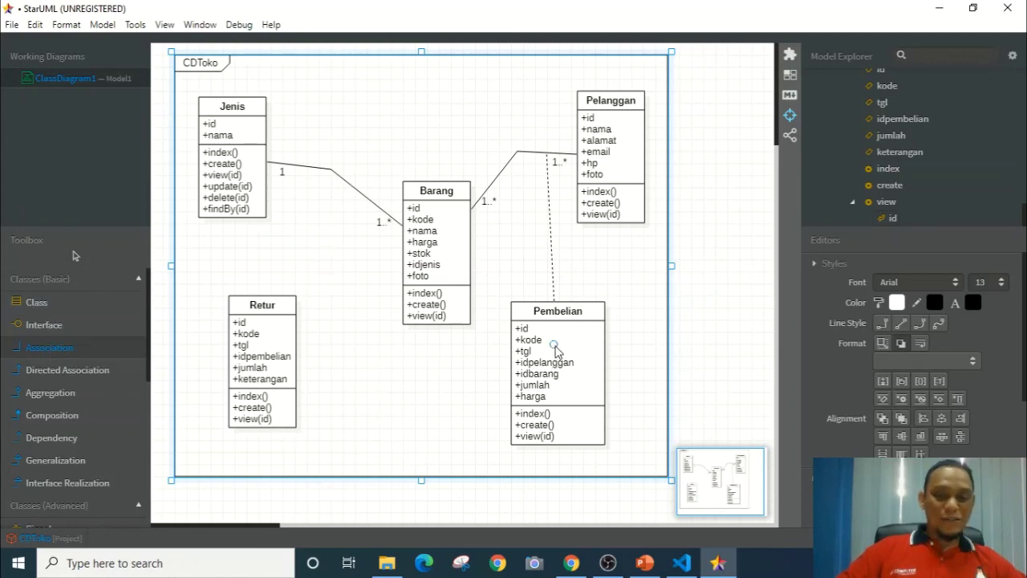
pyautogui.moveTo(559, 351); pyautogui.dragTo(245, 356)
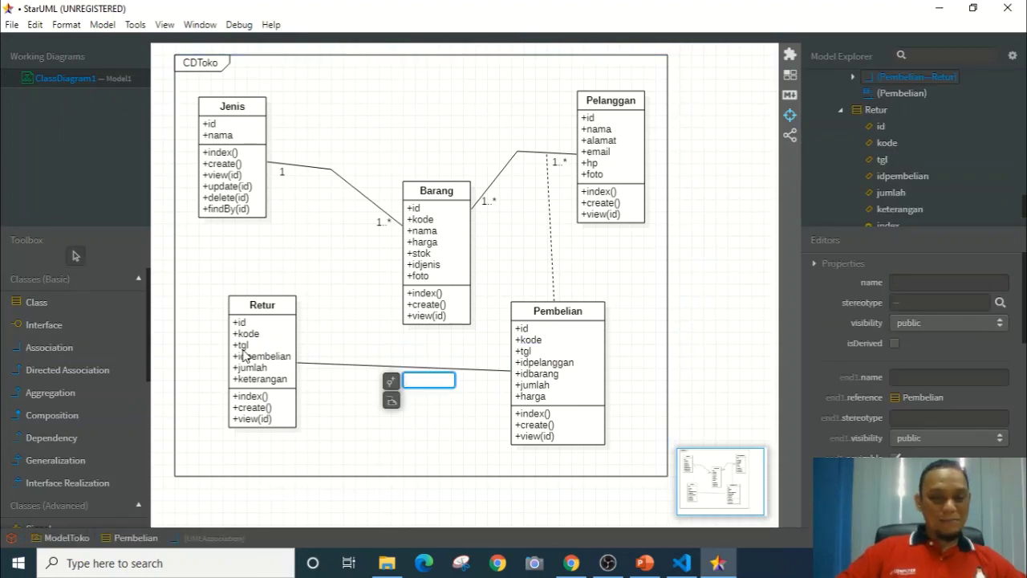
pyautogui.doubleClick(501, 374)
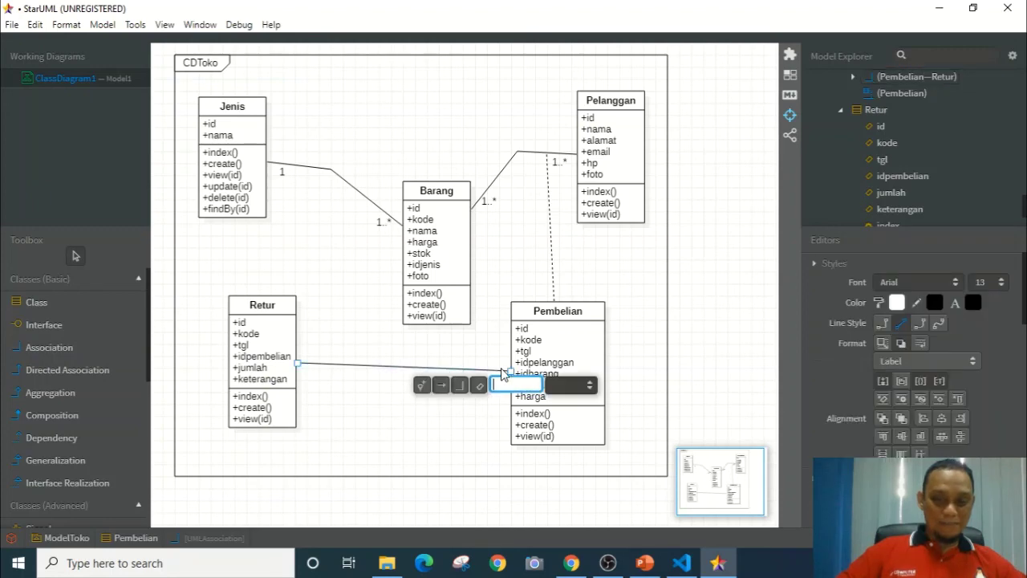
pyautogui.click(591, 385)
pyautogui.click(591, 431)
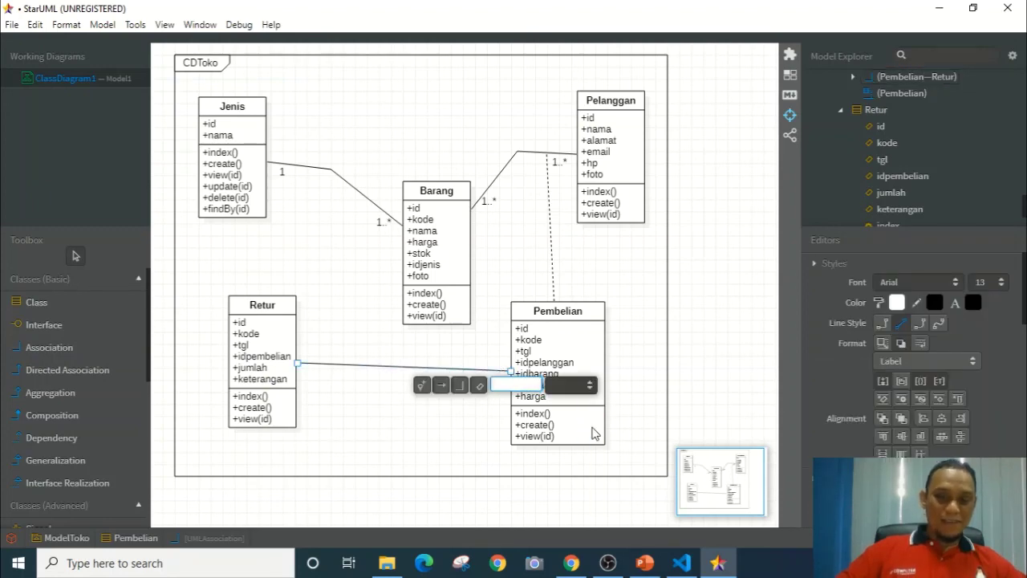
# - Set the multiplicity at the Retur end of the Pembelian–Retur association to 1
pyautogui.doubleClick(319, 370)
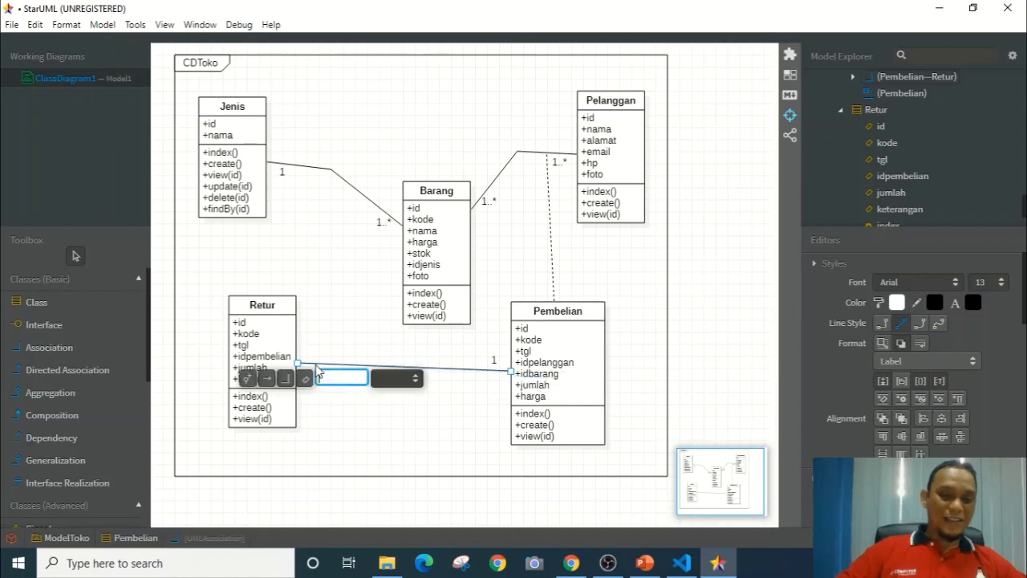
pyautogui.click(415, 378)
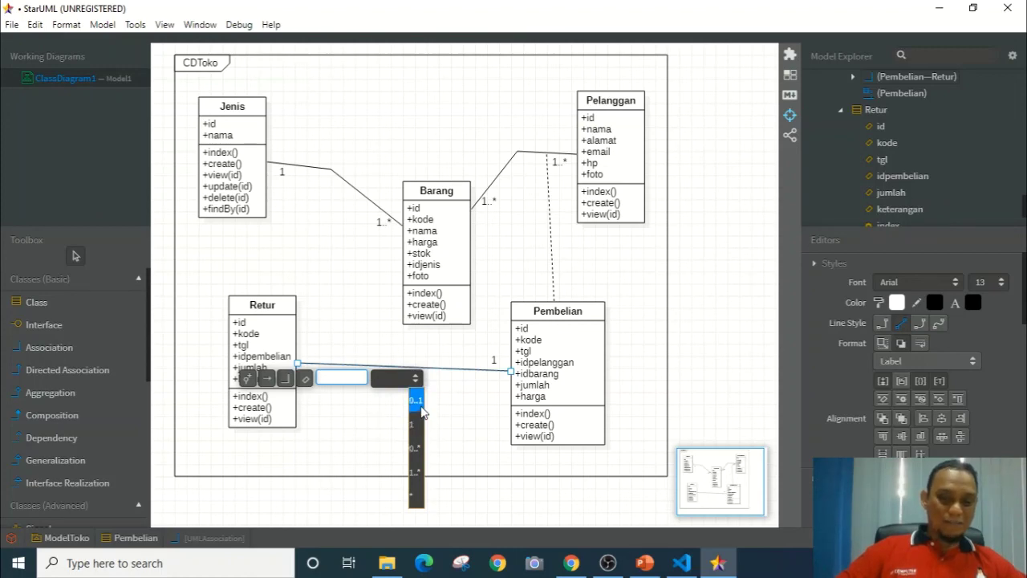
pyautogui.click(420, 405)
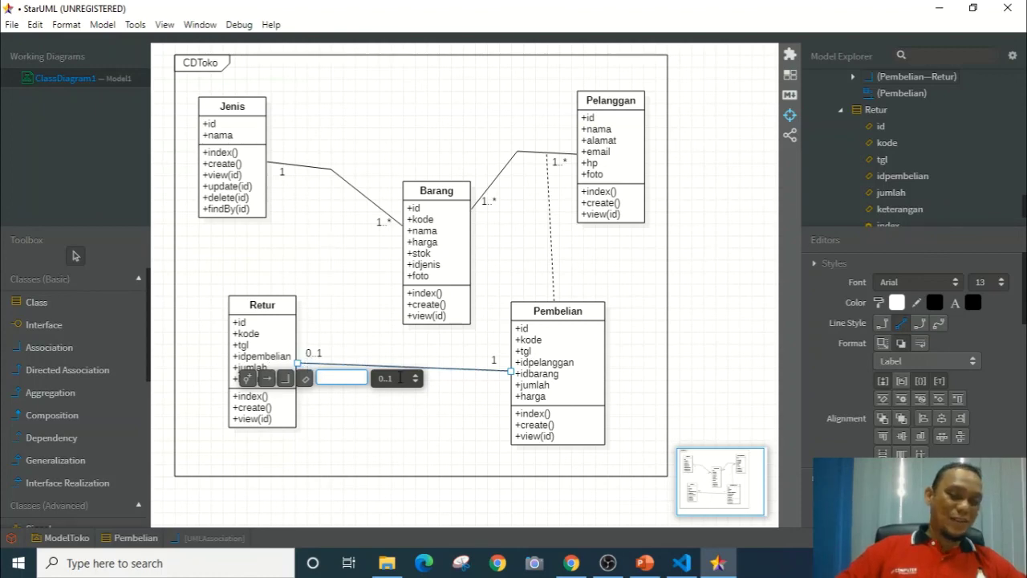
pyautogui.click(416, 379)
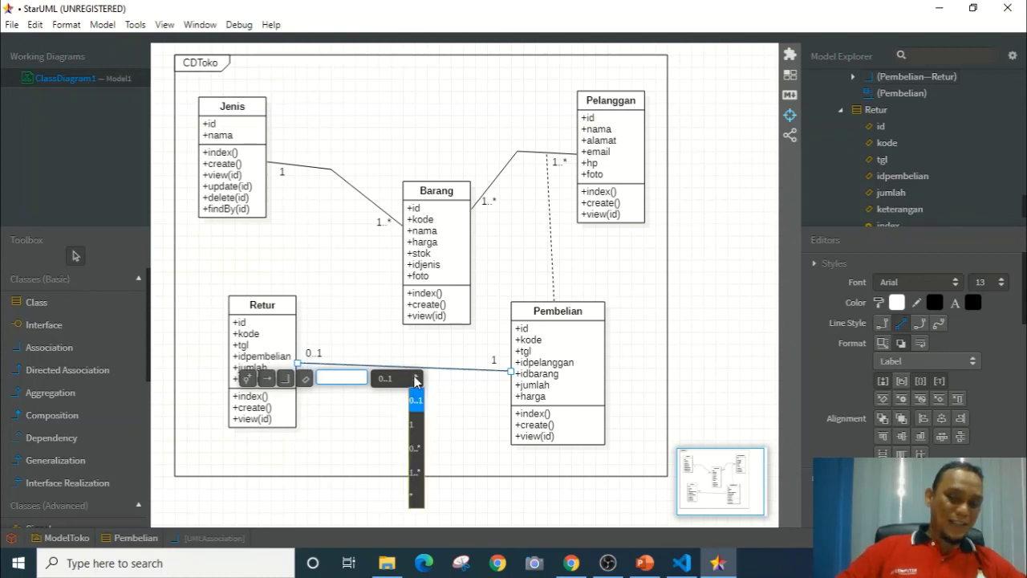
pyautogui.click(414, 428)
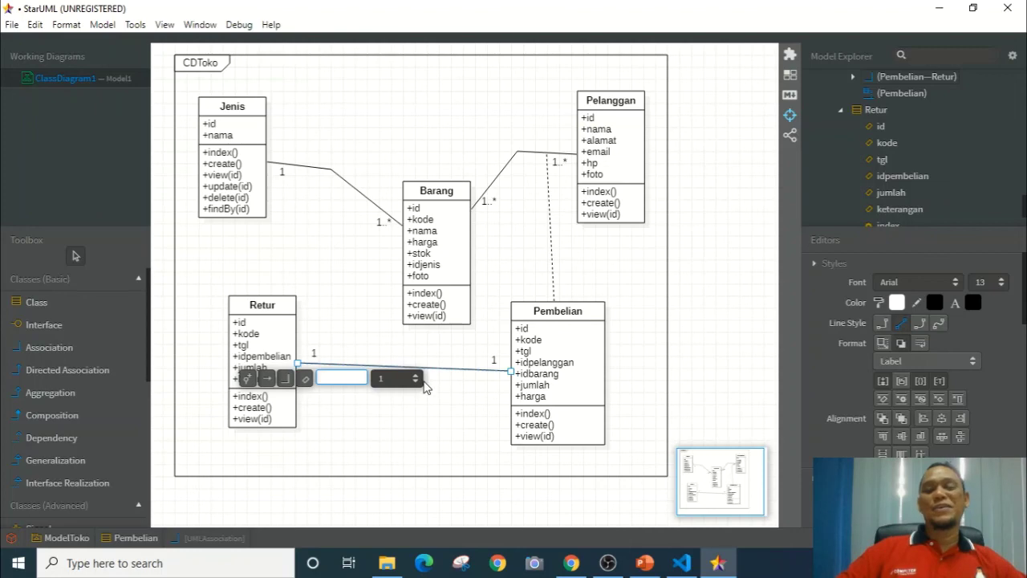
# - Change the multiplicity at the Retur end of the Pembelian–Retur association to 0..1
pyautogui.press('Return')
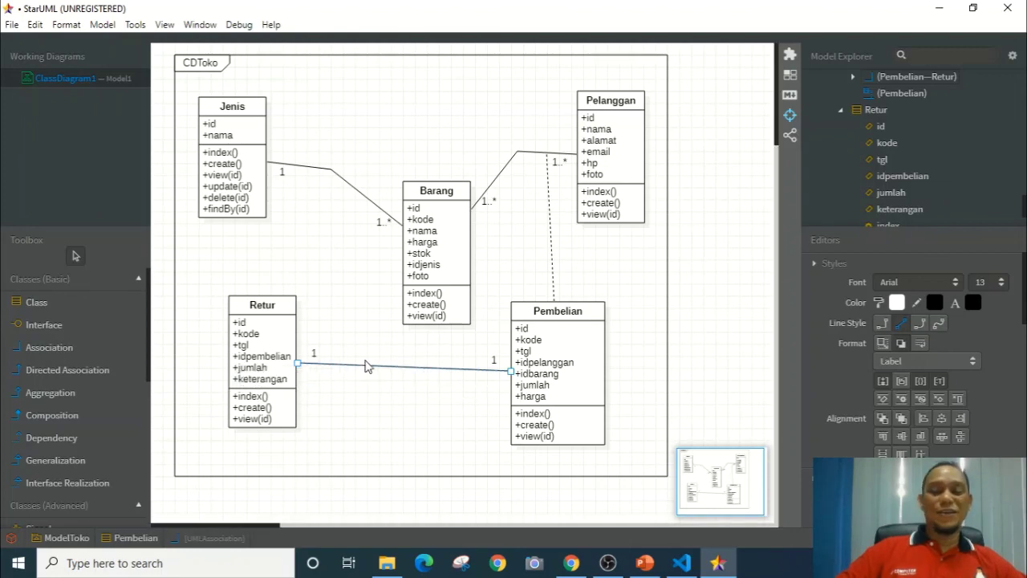
pyautogui.doubleClick(308, 366)
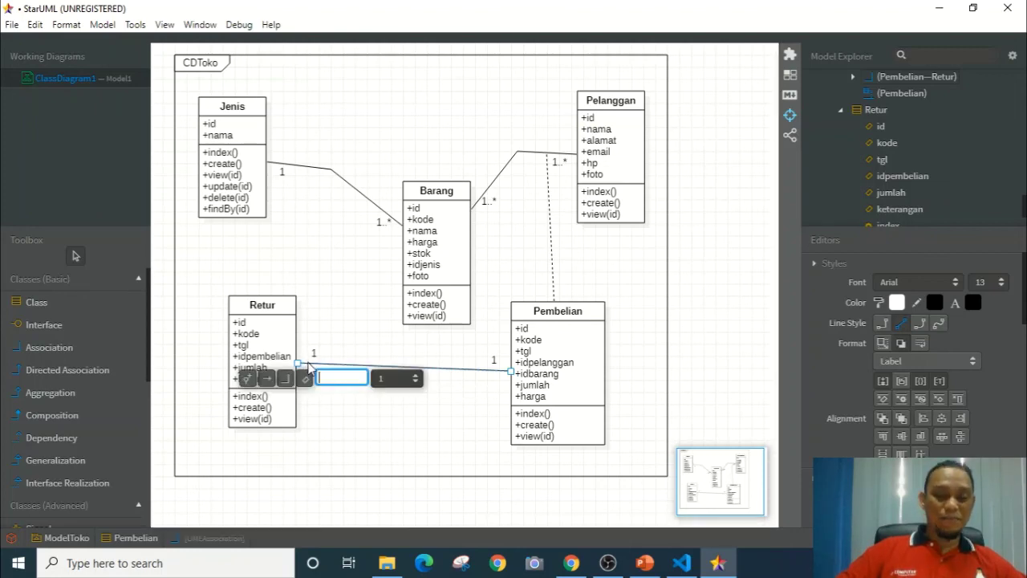
pyautogui.click(416, 377)
pyautogui.click(416, 394)
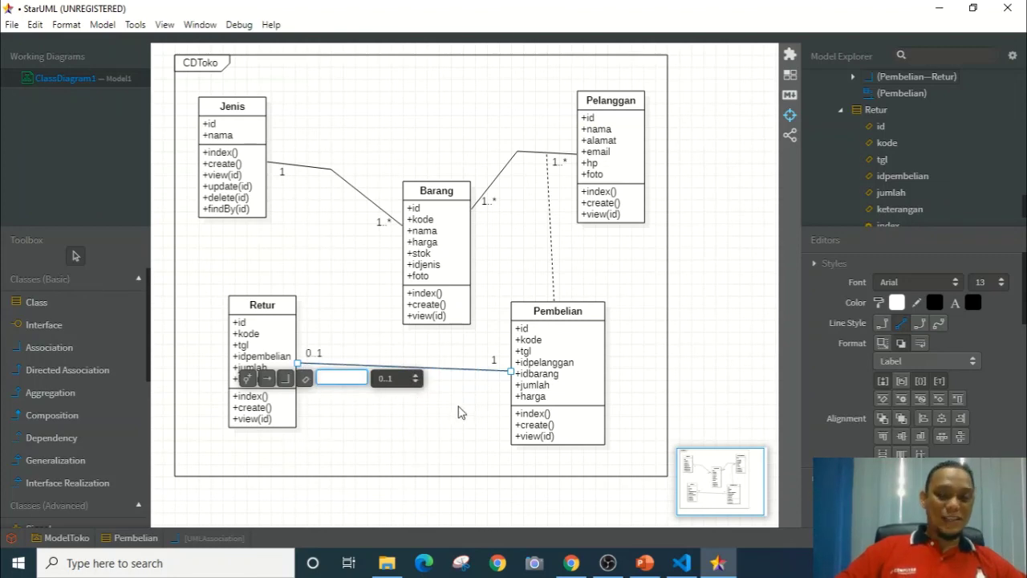
# - Set the multiplicity at the Retur end of the Pembelian–Retur association back to 1
pyautogui.click(416, 378)
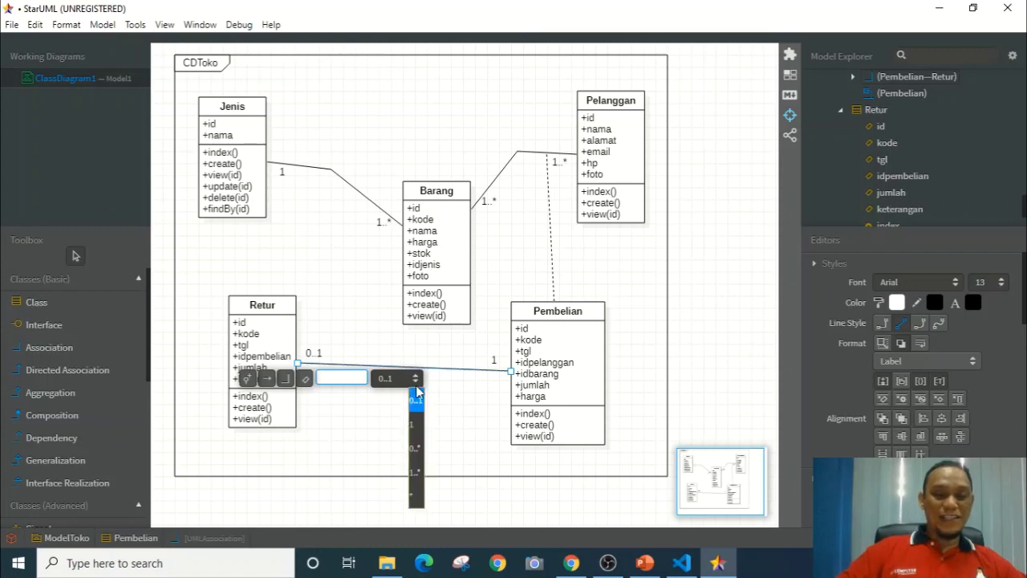
pyautogui.click(414, 430)
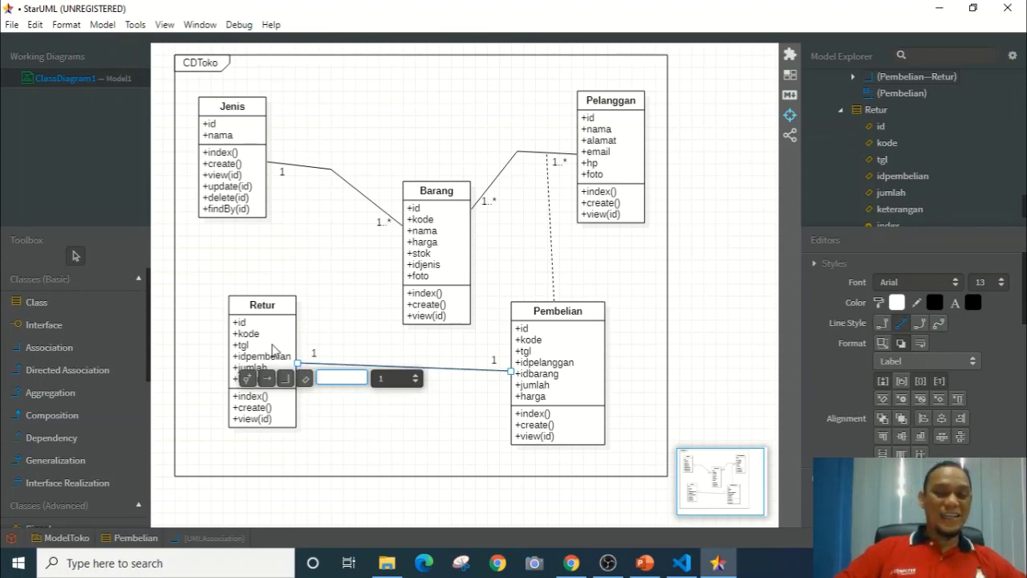
pyautogui.click(405, 413)
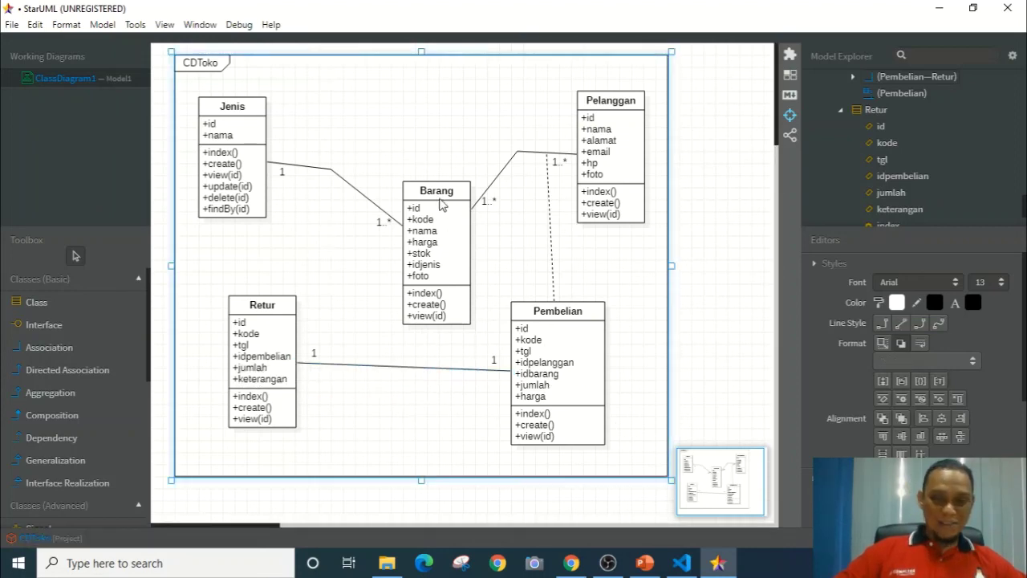
# - Move the Barang class slightly up and to the left, and shift the Retur class a little downward within the CDToko frame
pyautogui.moveTo(440, 205); pyautogui.dragTo(417, 178)
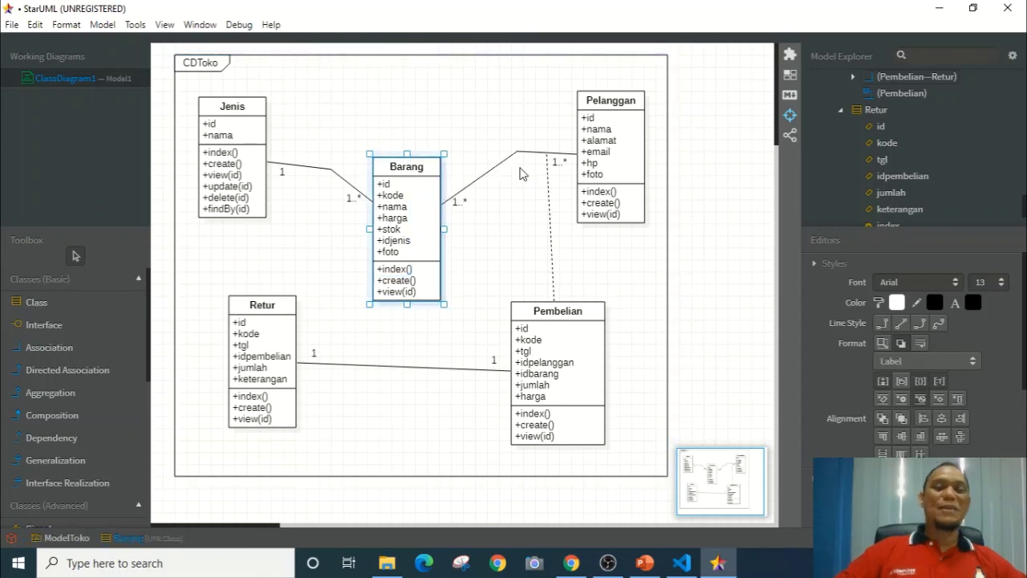
pyautogui.click(258, 334)
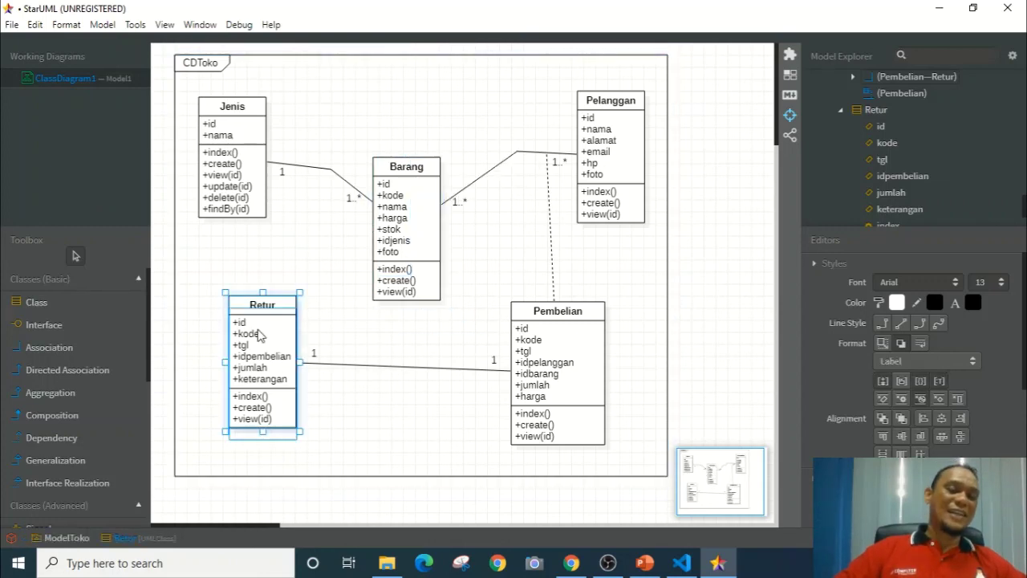
pyautogui.moveTo(258, 335); pyautogui.dragTo(258, 352)
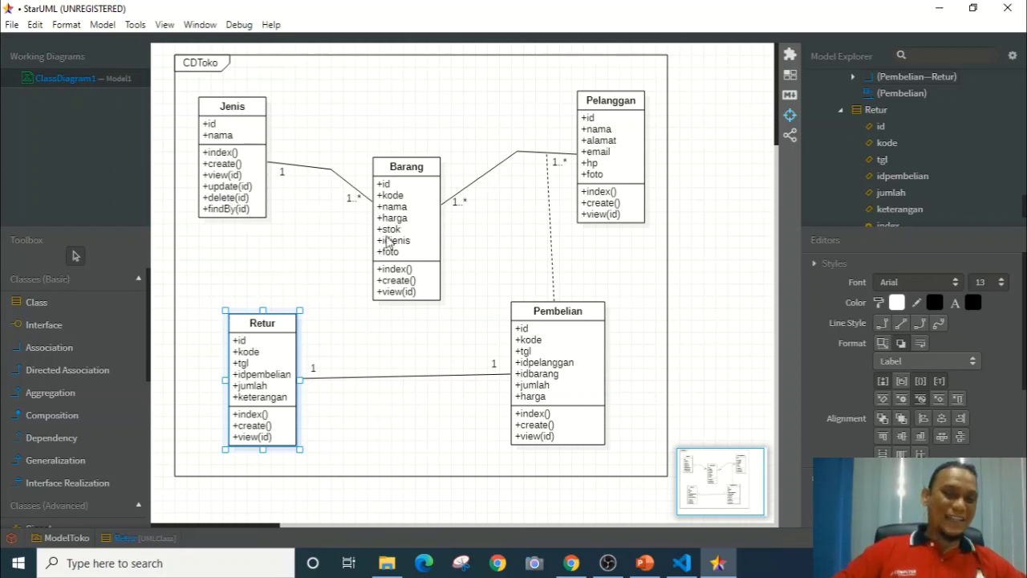
# - Change the visibility of the create() operation in the Retur class to protected
pyautogui.doubleClick(255, 431)
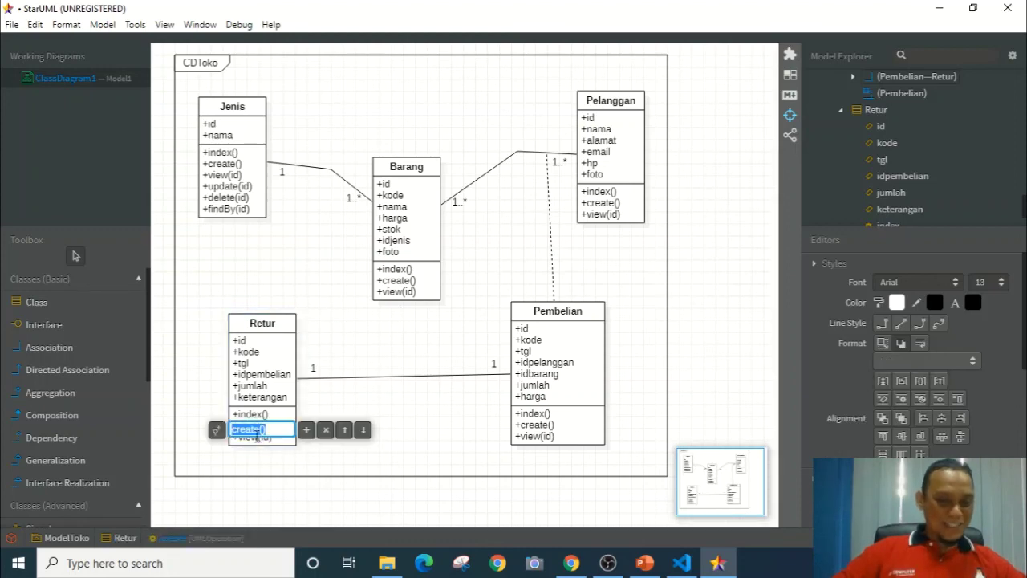
pyautogui.click(217, 431)
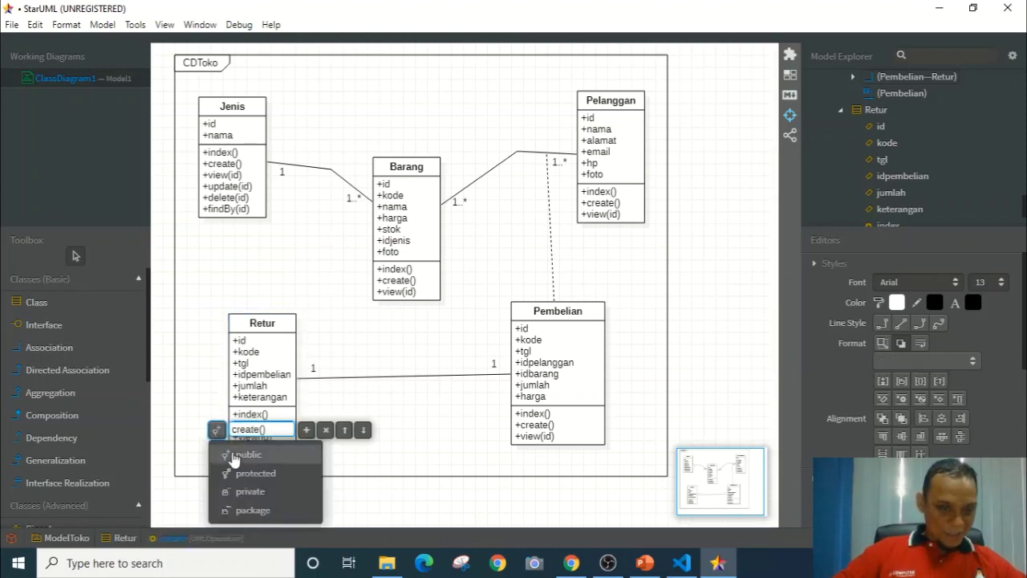
pyautogui.click(256, 477)
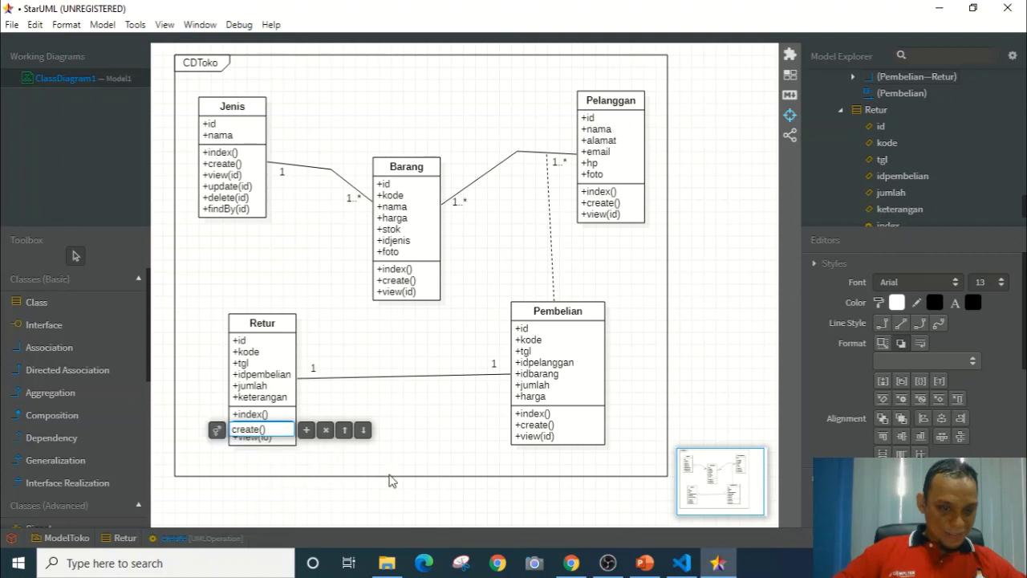
pyautogui.click(383, 409)
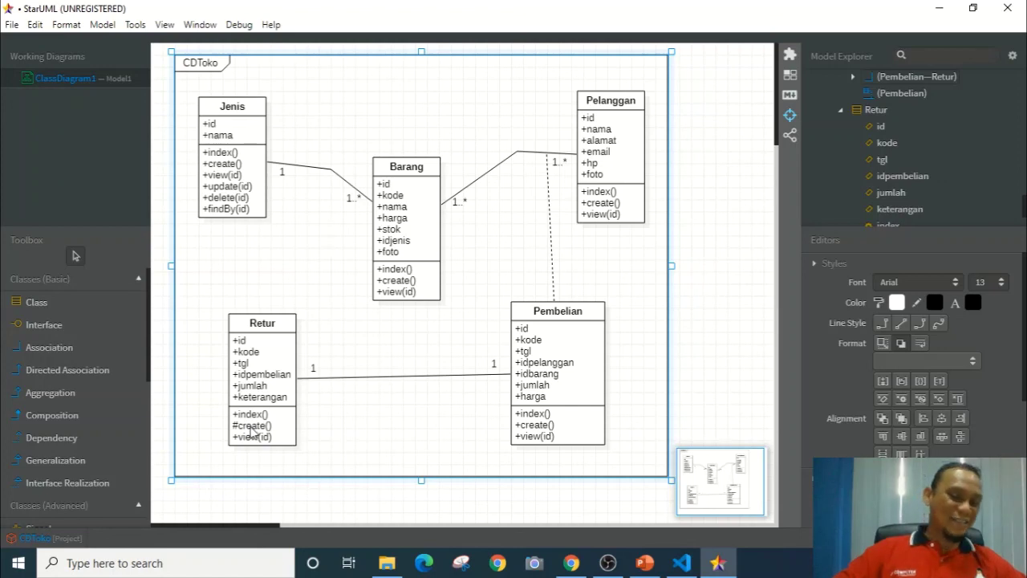
# - Set the visibility of the Retur class's create() operation back to public
pyautogui.doubleClick(251, 431)
pyautogui.click(217, 431)
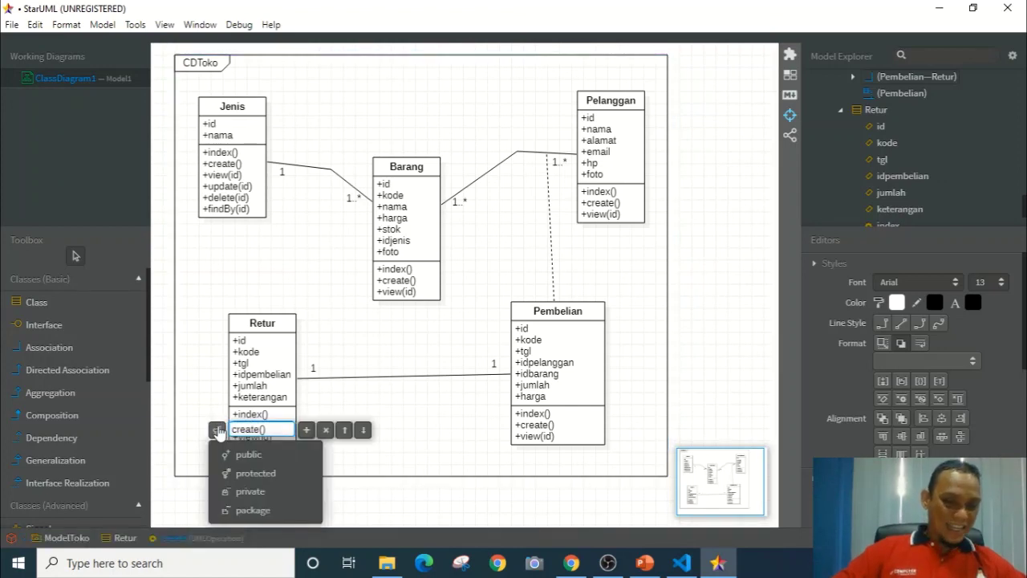
pyautogui.click(239, 453)
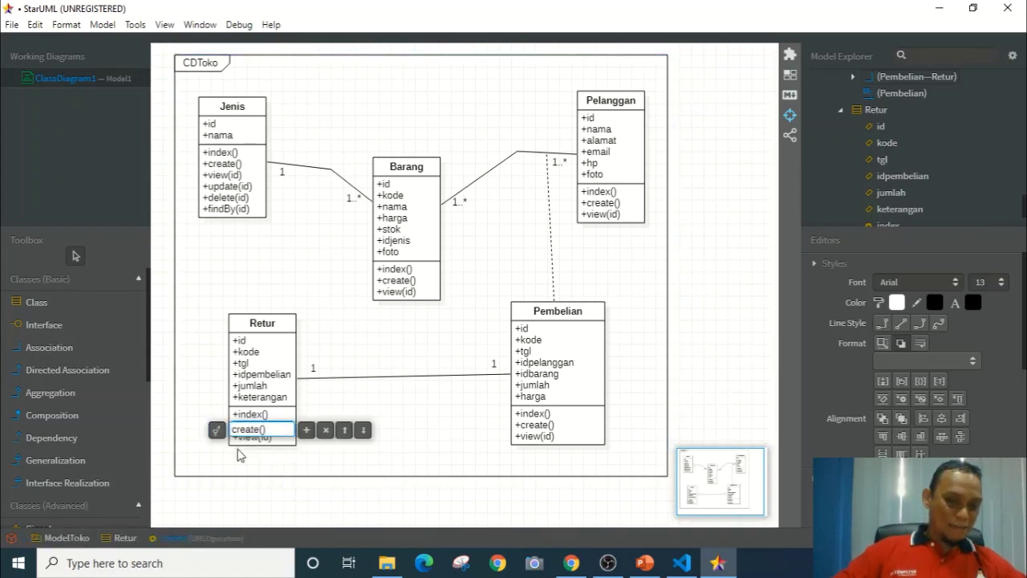
pyautogui.click(206, 359)
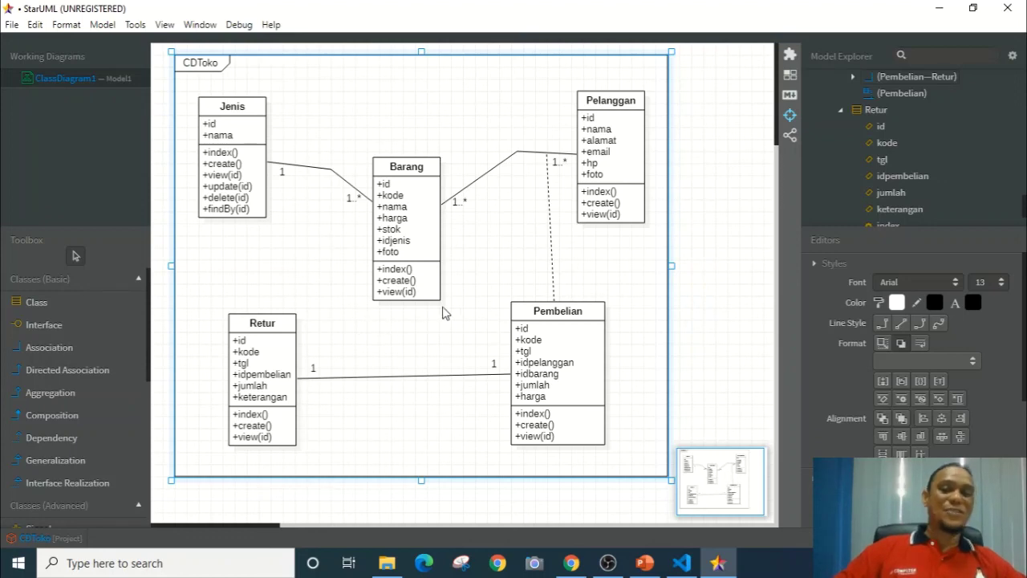
pyautogui.click(563, 327)
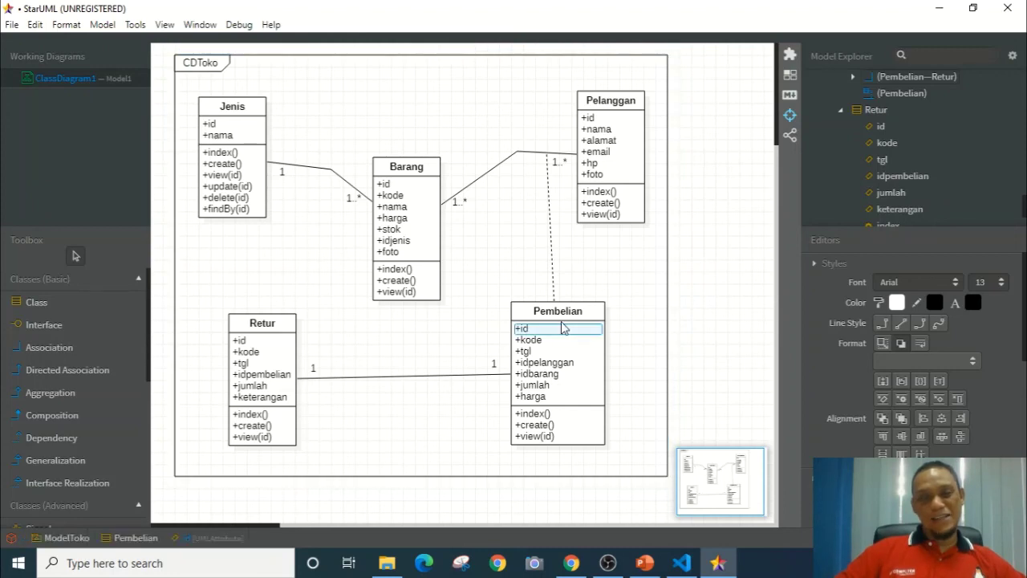